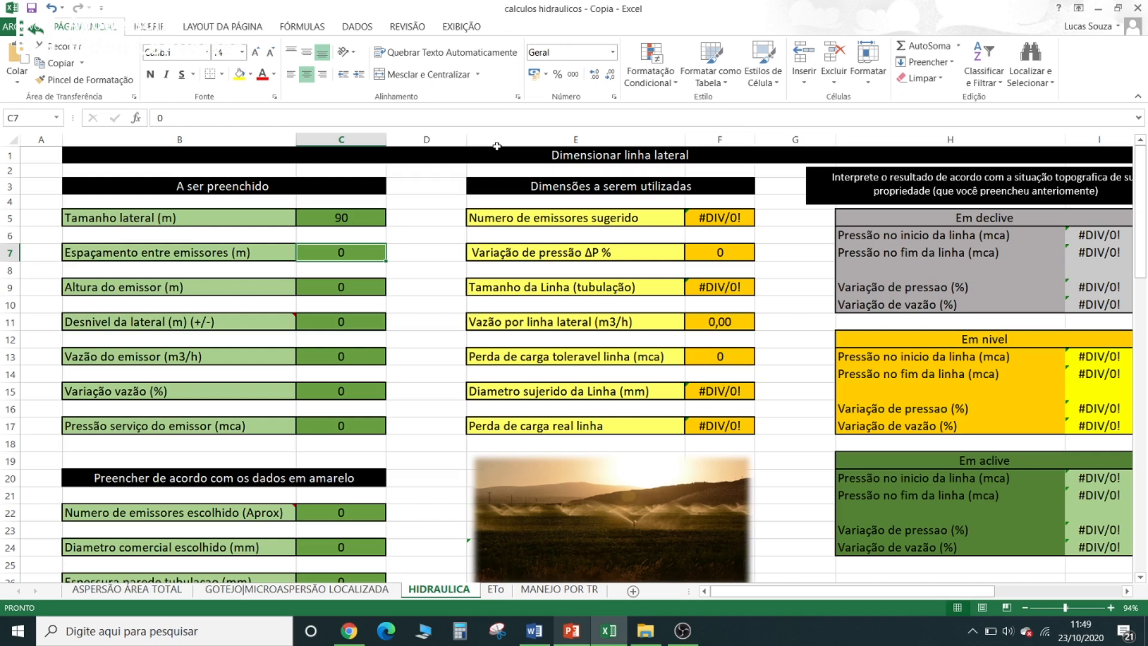
# - Consult the sprinkler's performance table in Chrome and set the spacing between emitters (Espaçamento entre emissores) to 12 m in the HIDRAULICA sheet
pyautogui.click(349, 631)
pyautogui.click(122, 5)
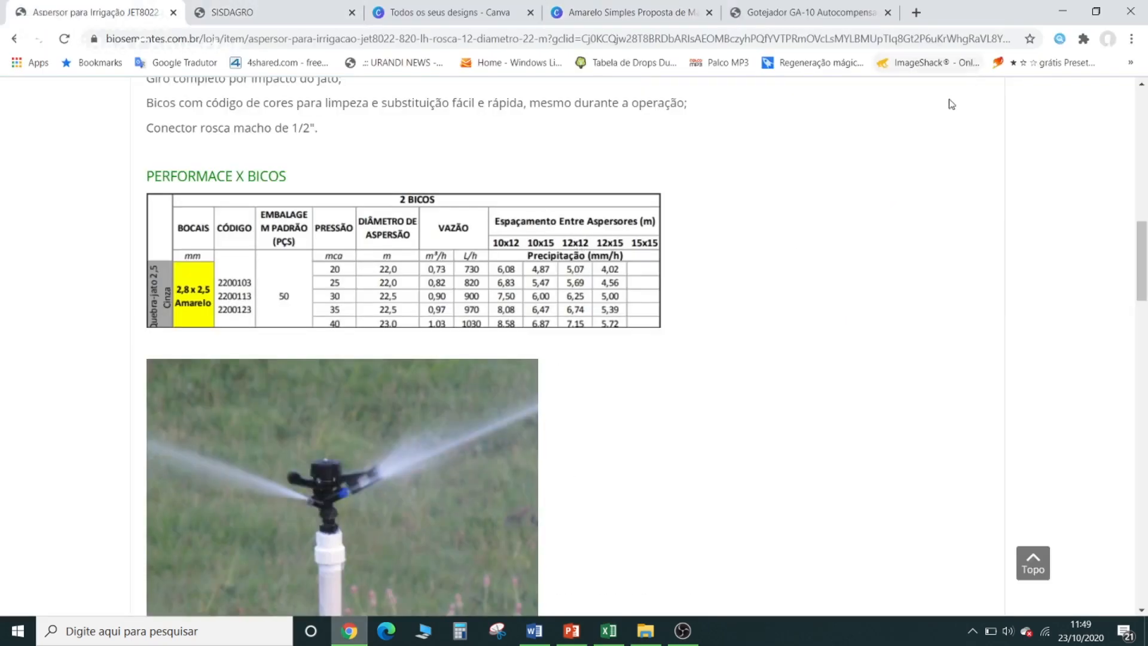
pyautogui.click(1062, 12)
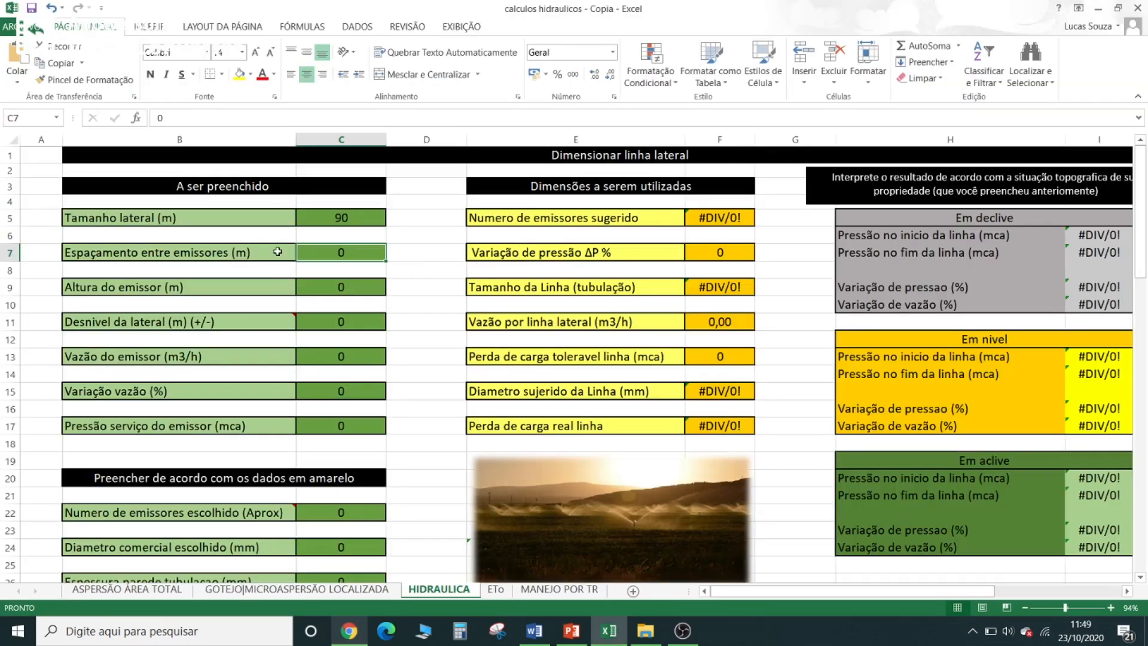
pyautogui.write('12')
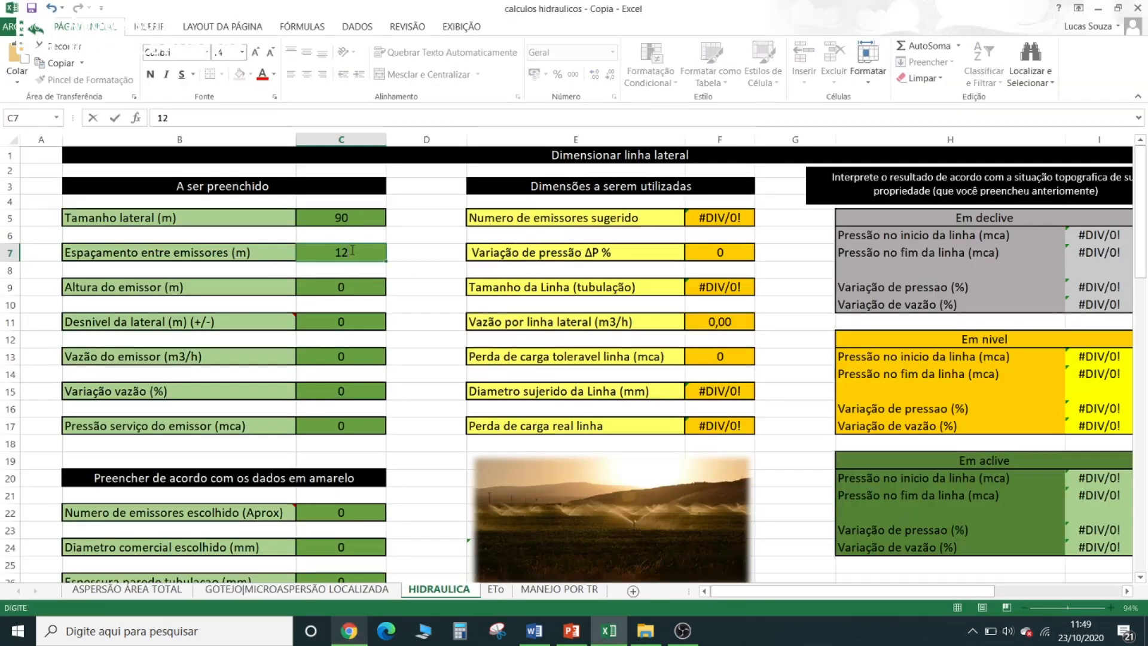
# - Review the sprinkler product page in Chrome and set the emitter height (Altura do emissor) to 1 m in the spreadsheet
pyautogui.click(342, 288)
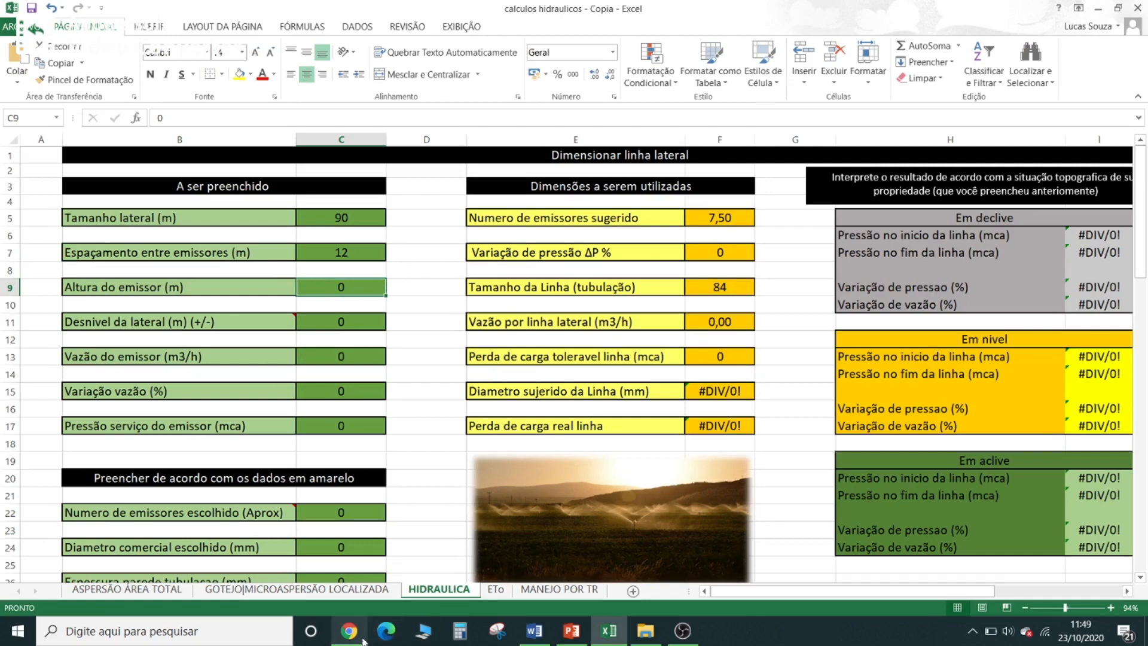
pyautogui.click(349, 630)
pyautogui.scroll(-2, 688, 374)
pyautogui.scroll(-5, 687, 374)
pyautogui.scroll(7, 689, 367)
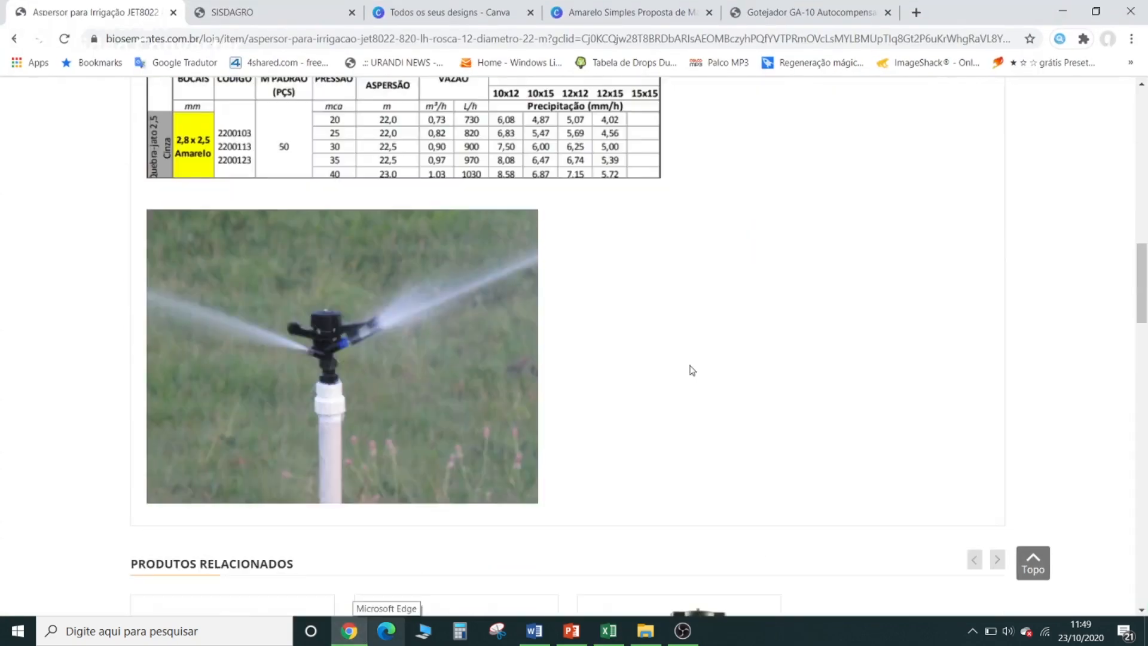
pyautogui.scroll(1, 717, 347)
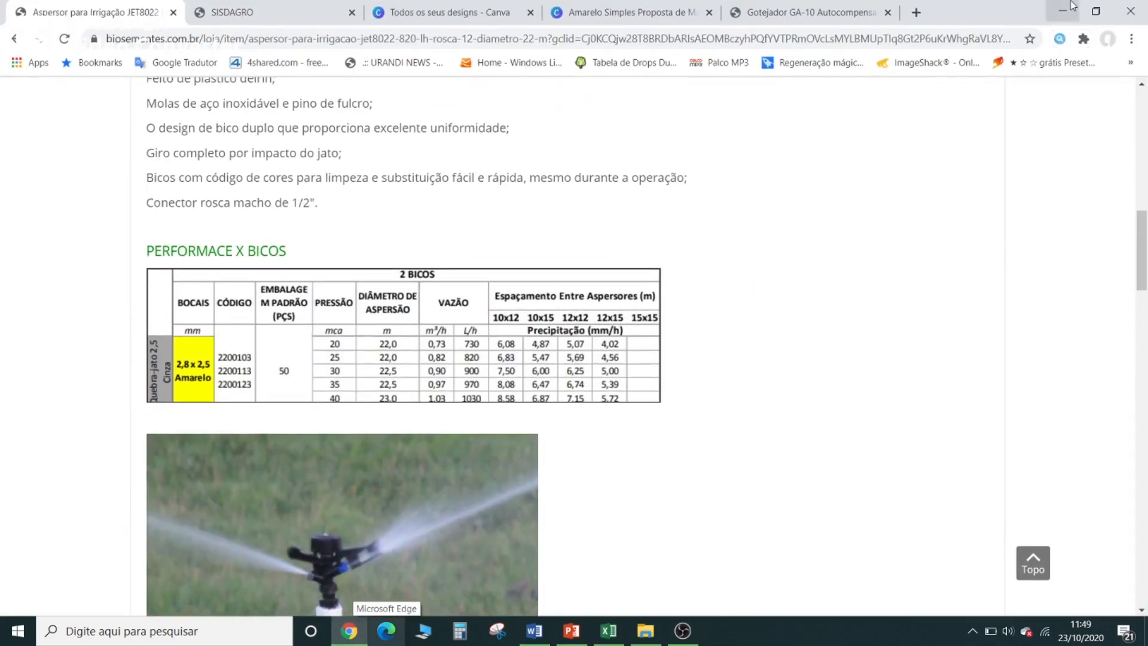
pyautogui.hotkey('alt', 'Tab')
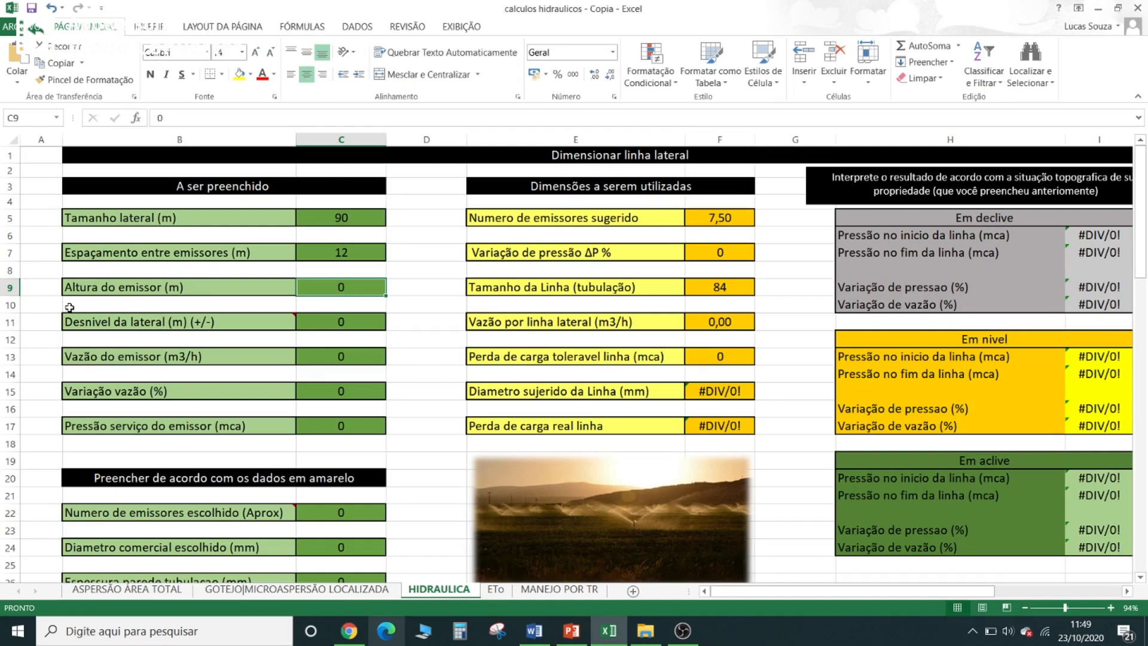
pyautogui.write('1')
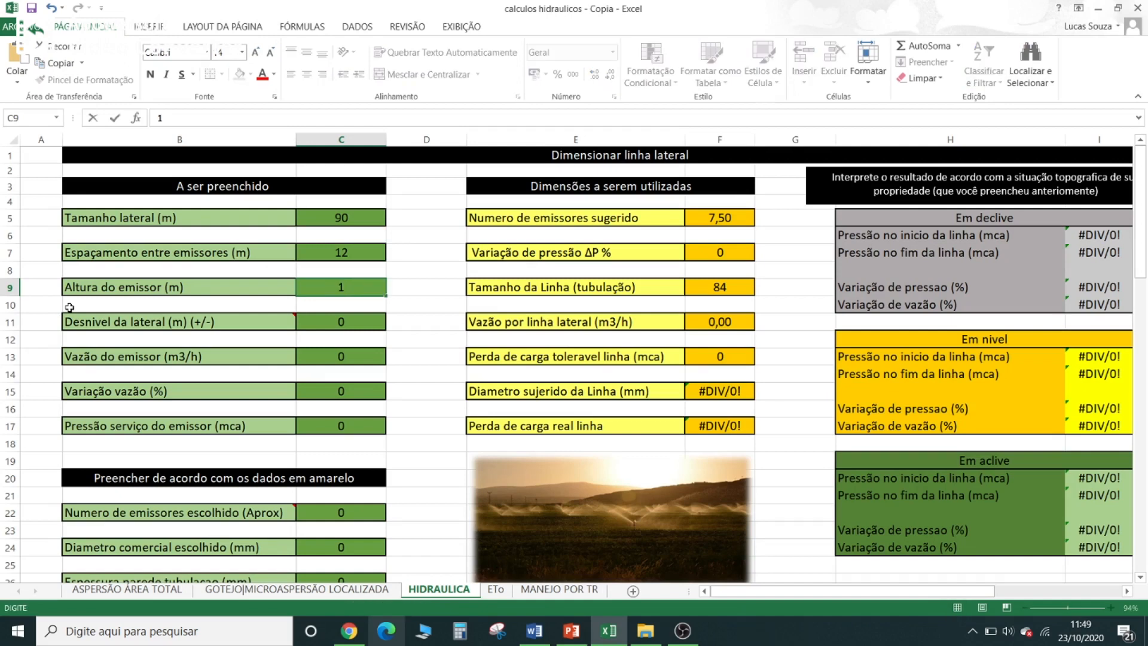
pyautogui.click(323, 324)
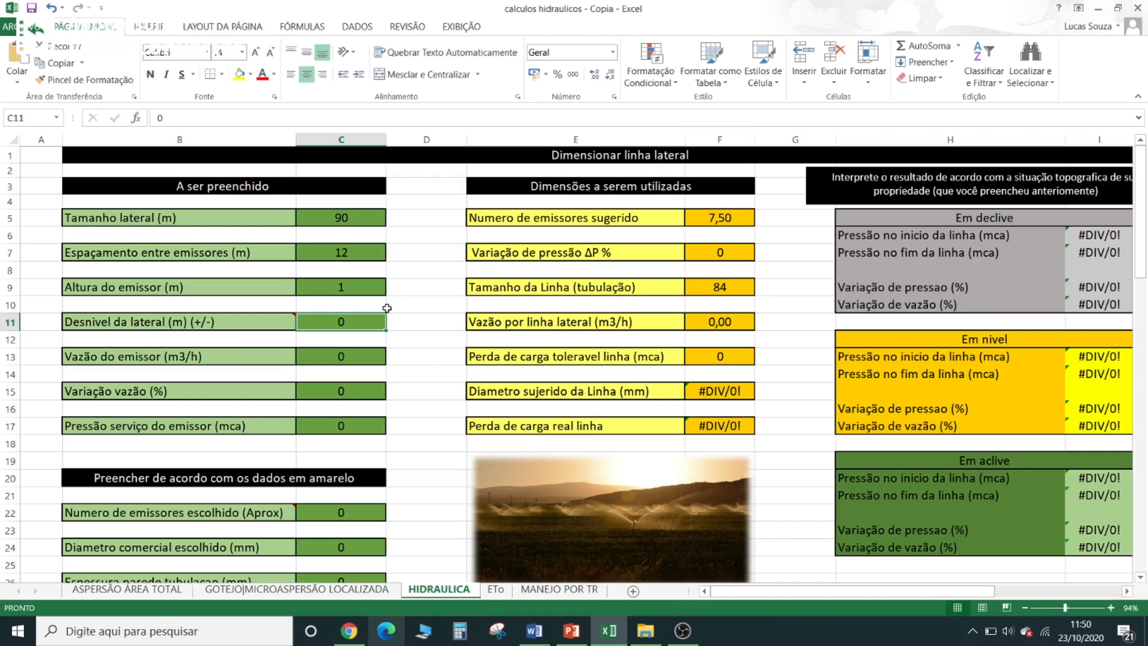
pyautogui.click(368, 284)
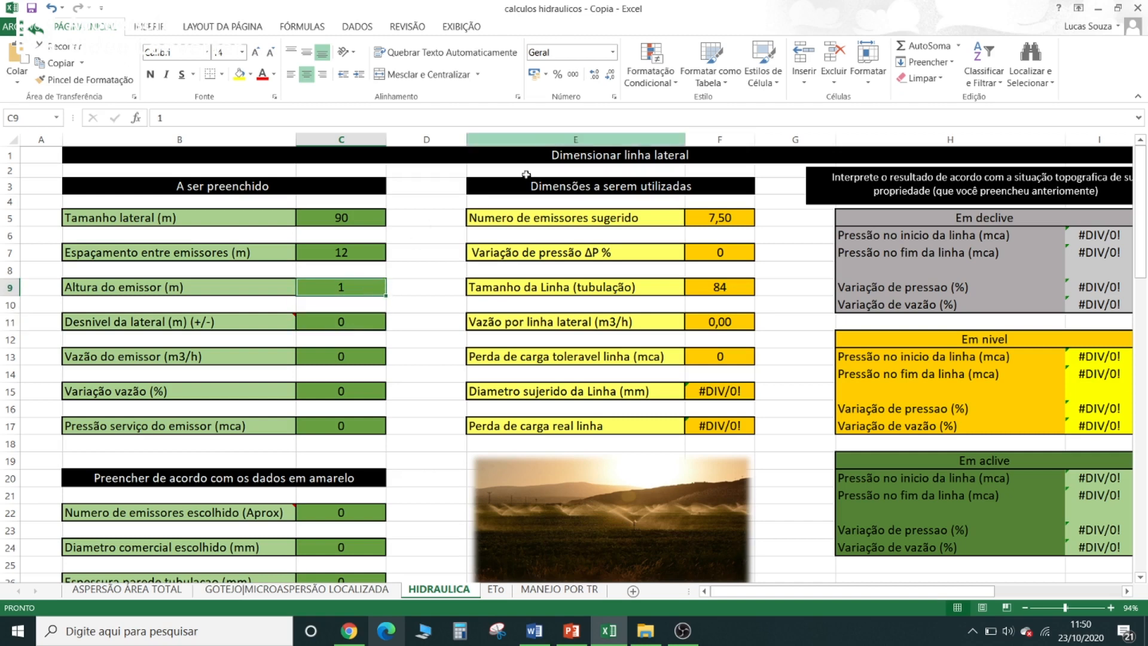
pyautogui.click(348, 323)
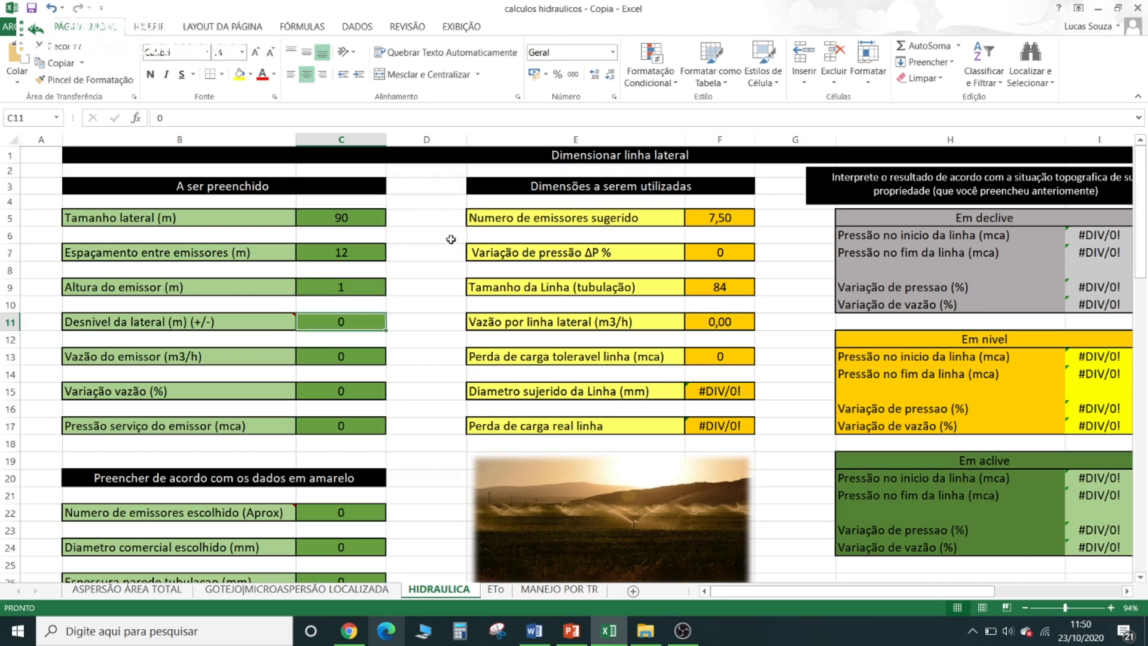
# - Look up the sprinkler's flow rate in the Chrome performance table and set Vazão do emissor to 0,82 m3/h
pyautogui.click(362, 355)
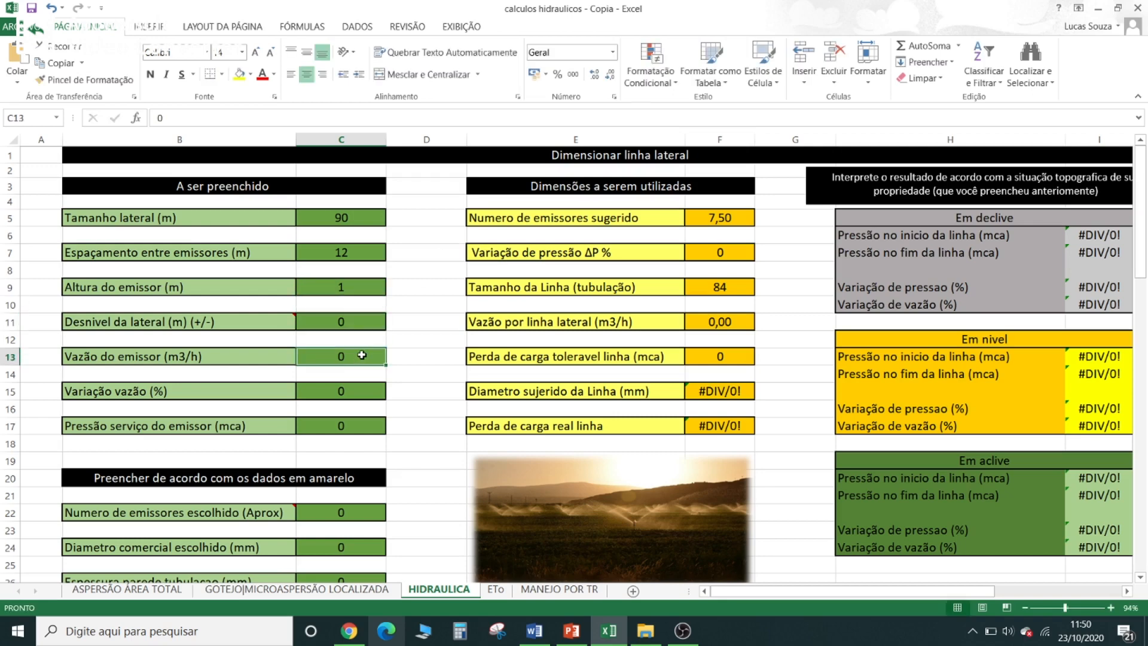
pyautogui.click(357, 632)
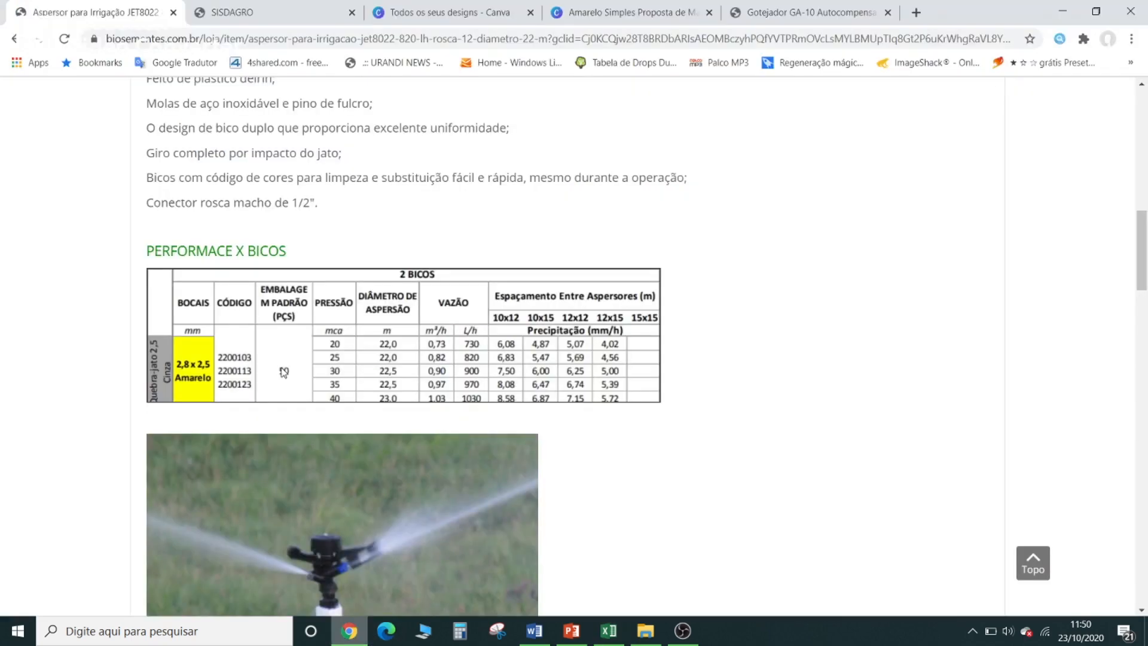
pyautogui.moveTo(432, 360); pyautogui.dragTo(445, 356)
pyautogui.click(1063, 10)
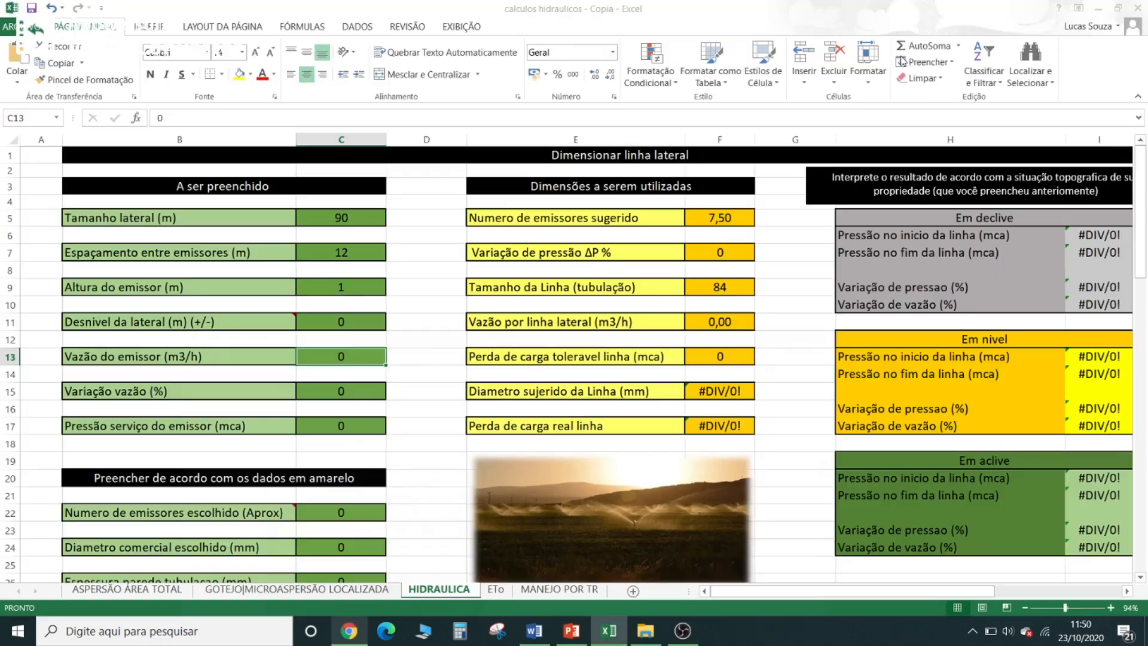
pyautogui.write('0,82')
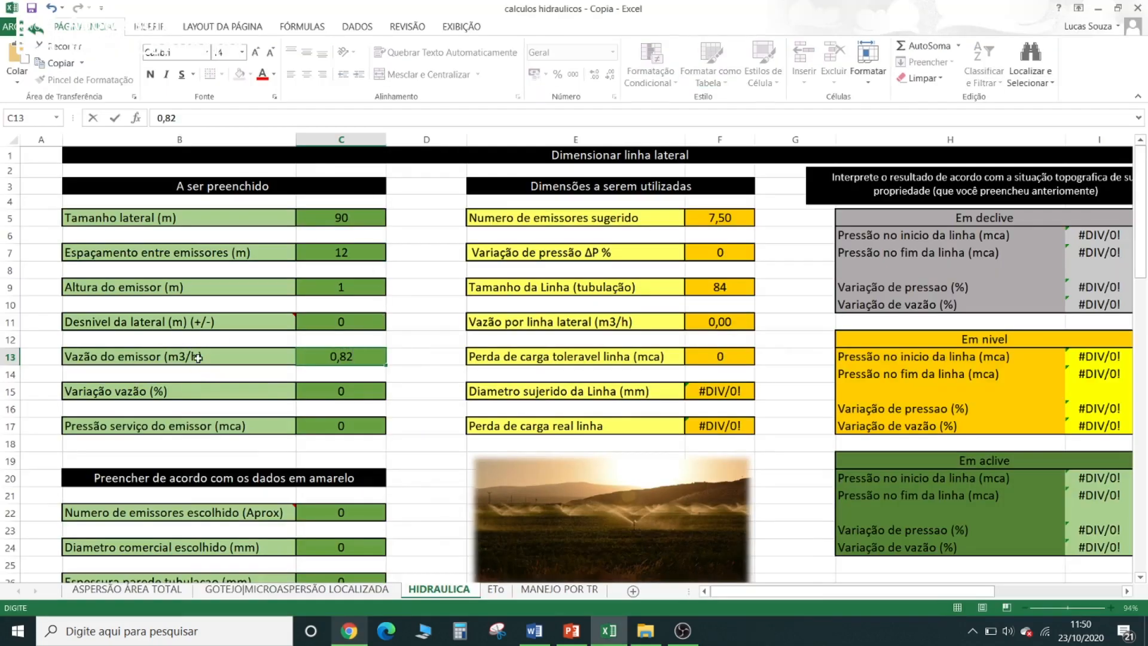
pyautogui.click(395, 359)
pyautogui.click(349, 353)
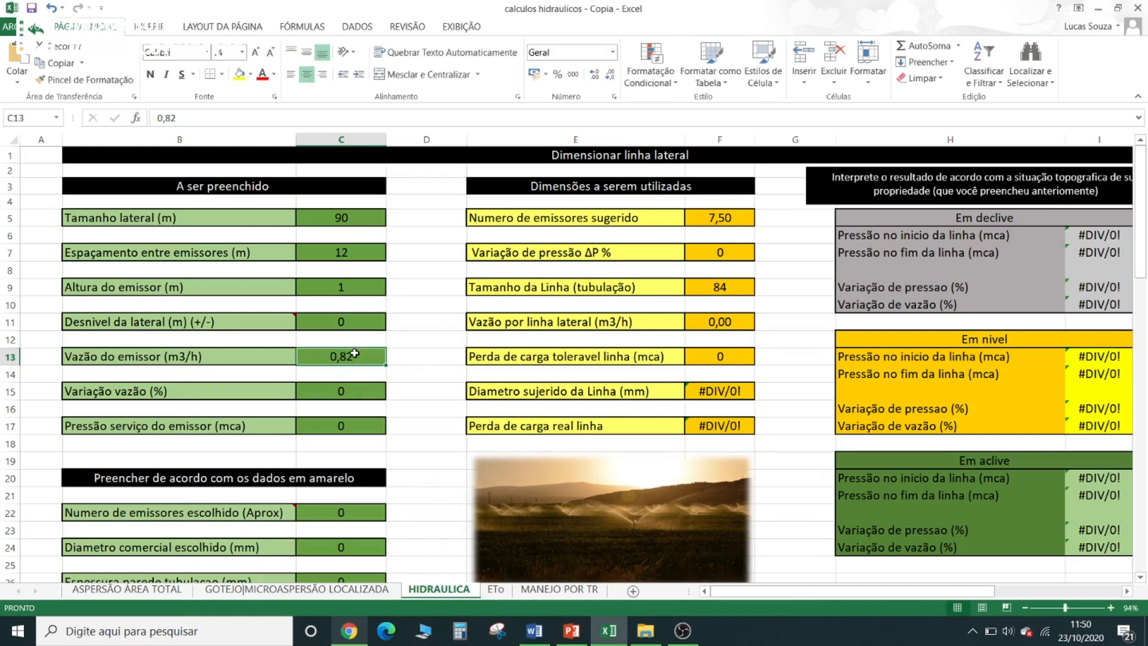
# - Set the allowed flow variation (Variação vazão) to 10 %
pyautogui.click(371, 389)
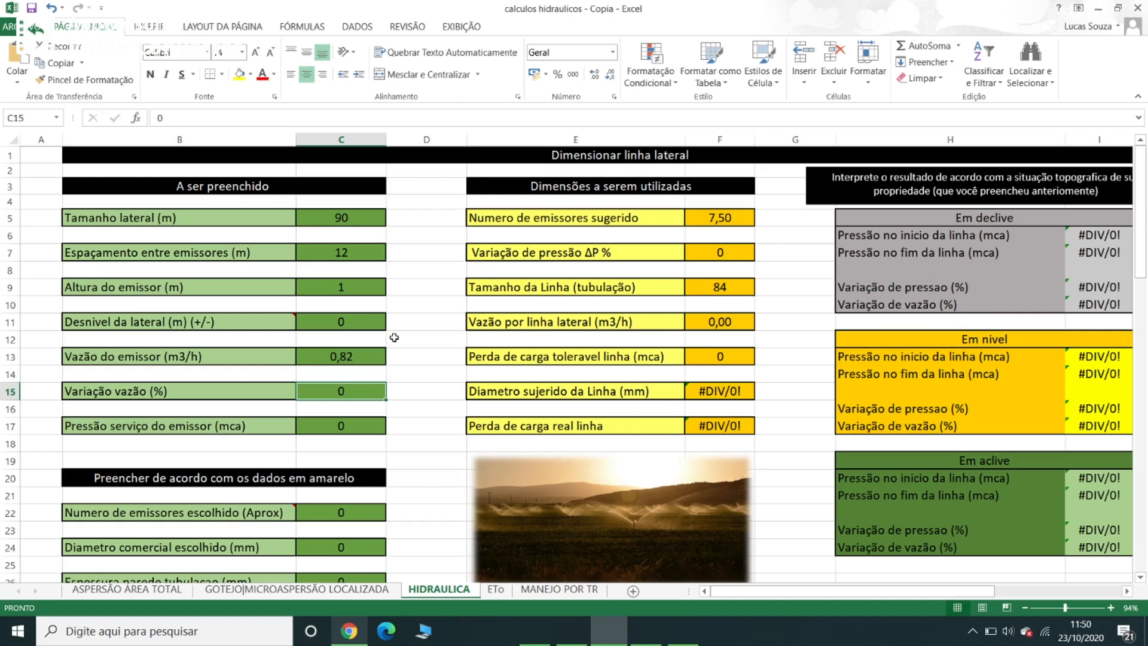
pyautogui.write('10')
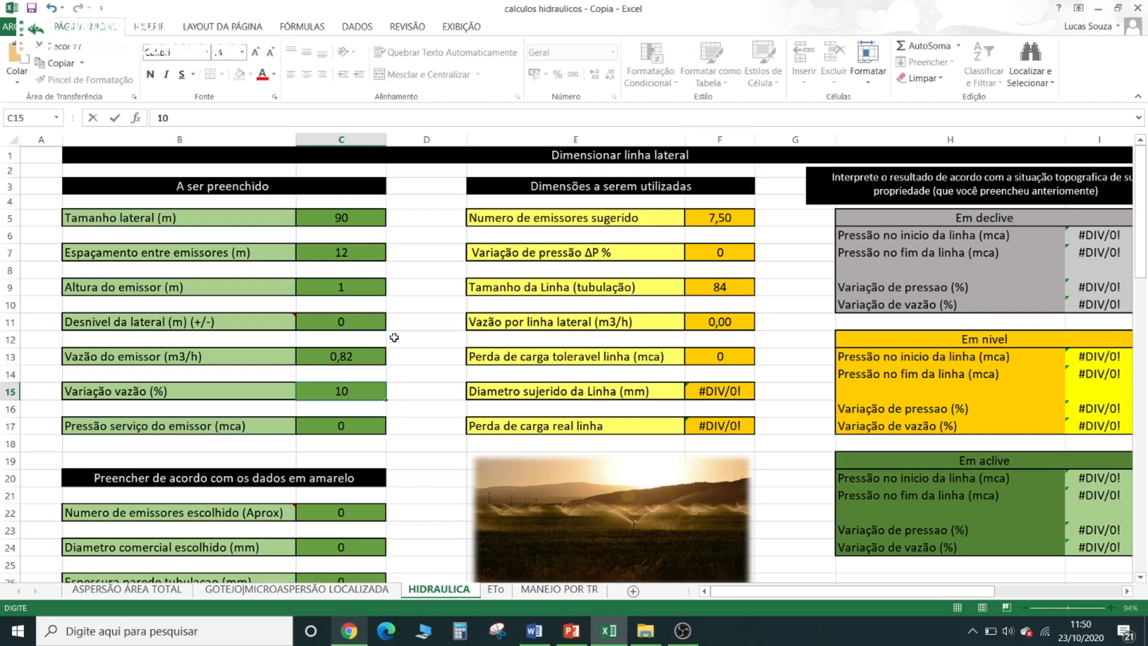
pyautogui.click(442, 394)
# - Check the sprinkler's pressure in the Chrome performance table and set Pressão serviço do emissor to 25 mca
pyautogui.click(372, 428)
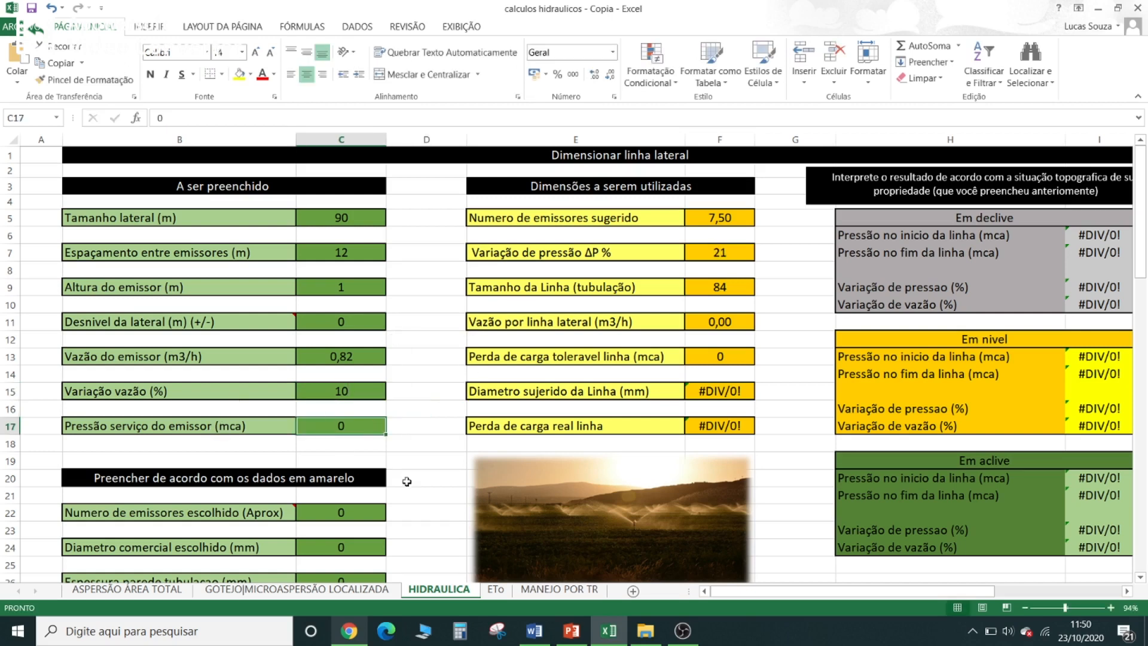
pyautogui.click(349, 631)
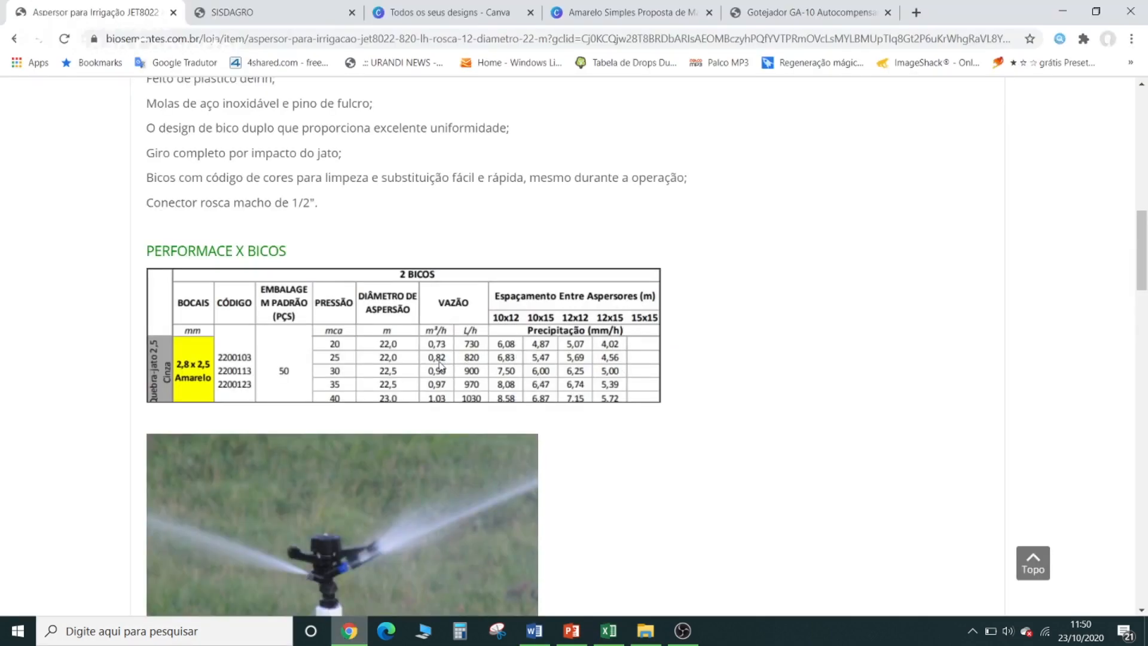
pyautogui.click(1062, 11)
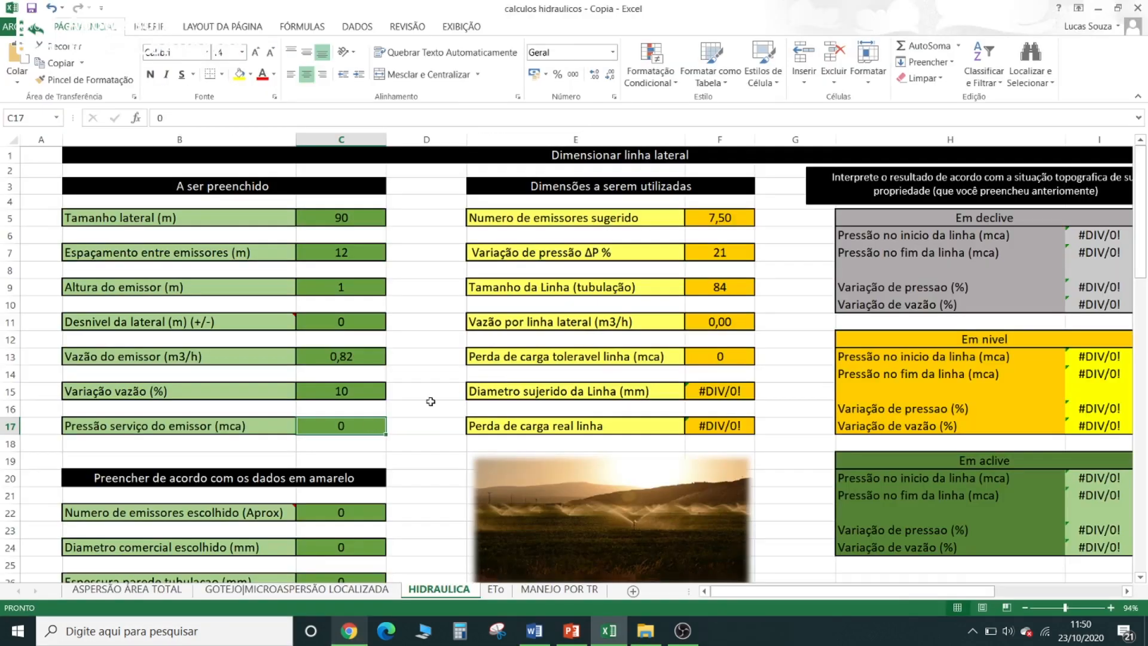
pyautogui.write('25')
pyautogui.press('Return')
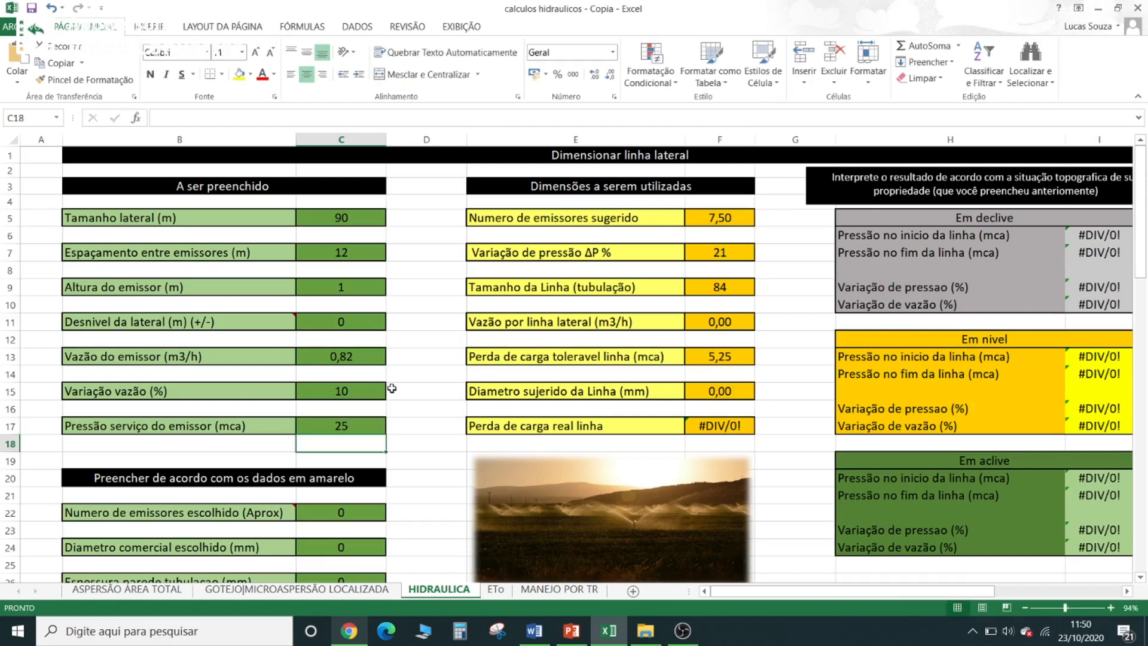
pyautogui.click(400, 420)
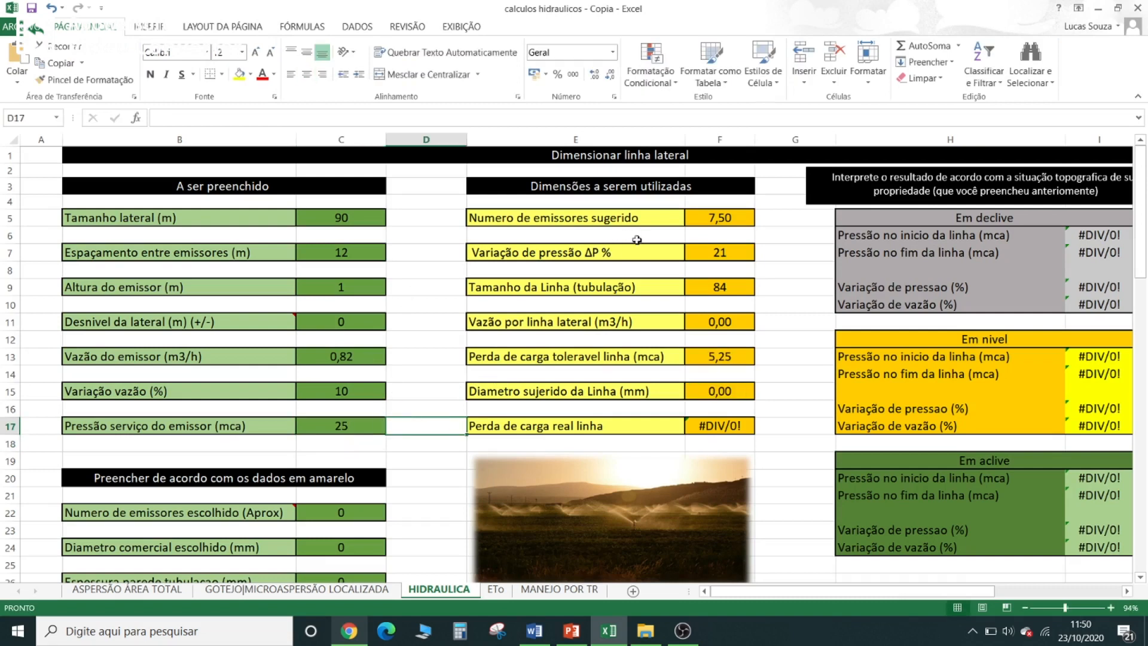
# - Compare the suggested number of emitters with the layout drawing in PowerPoint and set Numero de emissores escolhido to 7
pyautogui.click(716, 219)
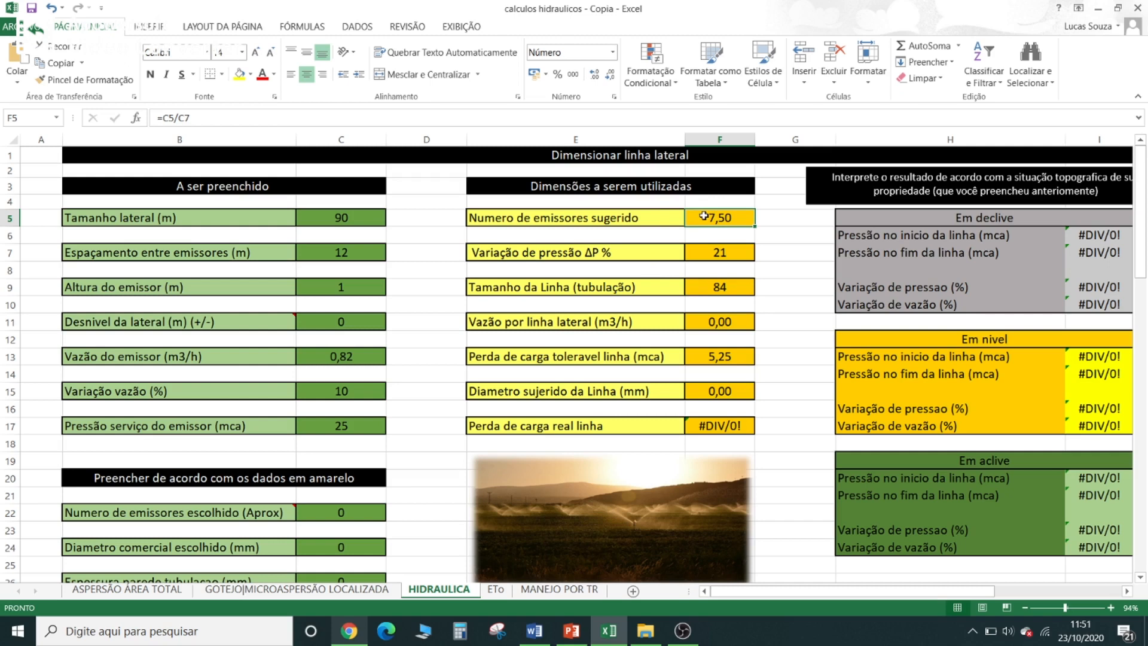
pyautogui.click(573, 631)
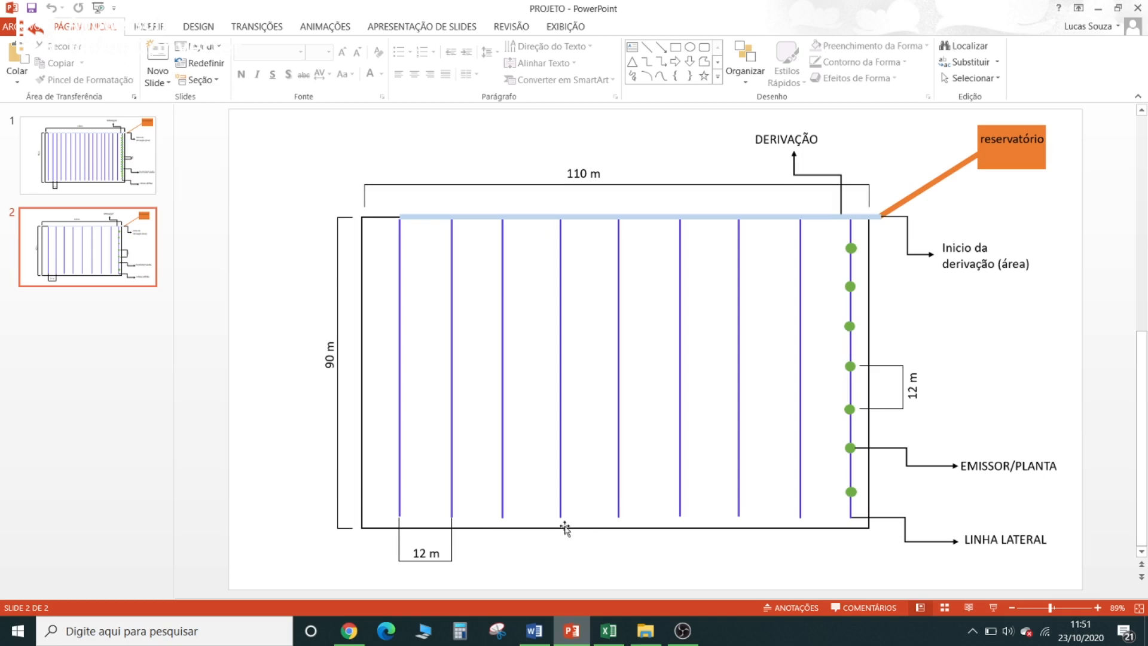
pyautogui.click(1098, 8)
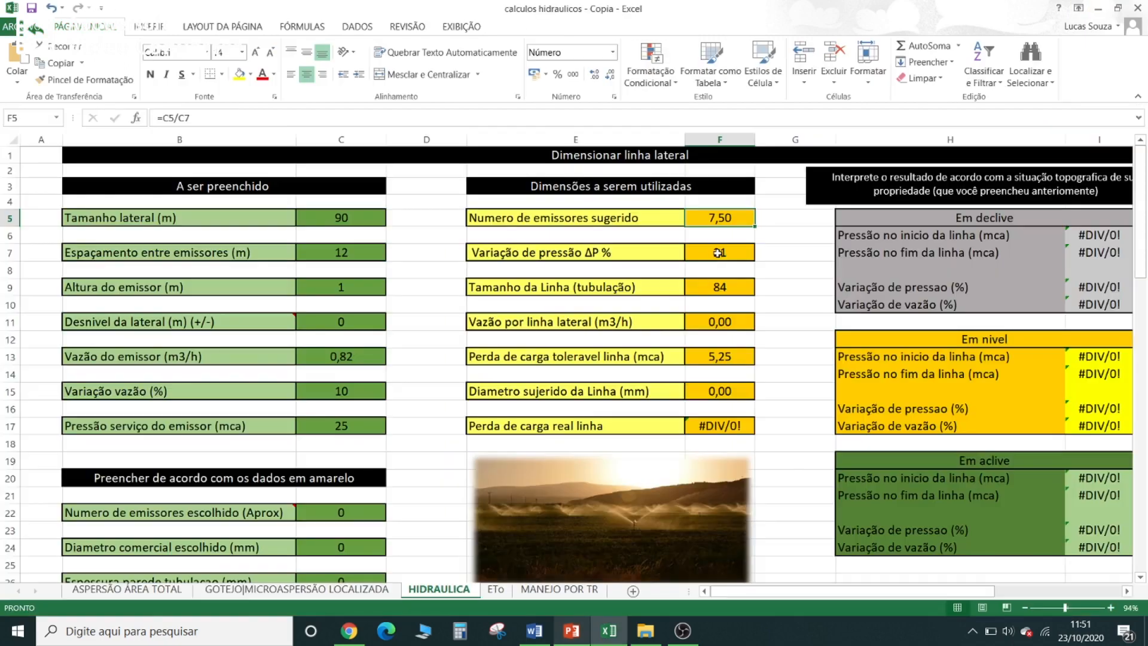
pyautogui.click(325, 500)
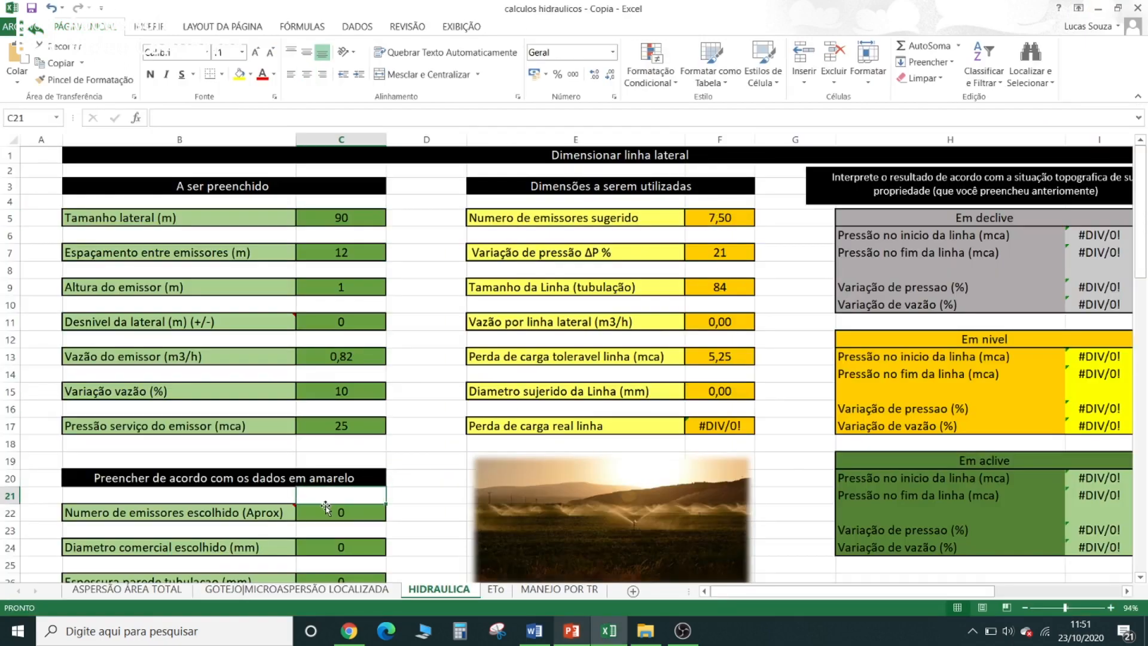
pyautogui.click(325, 507)
pyautogui.click(704, 220)
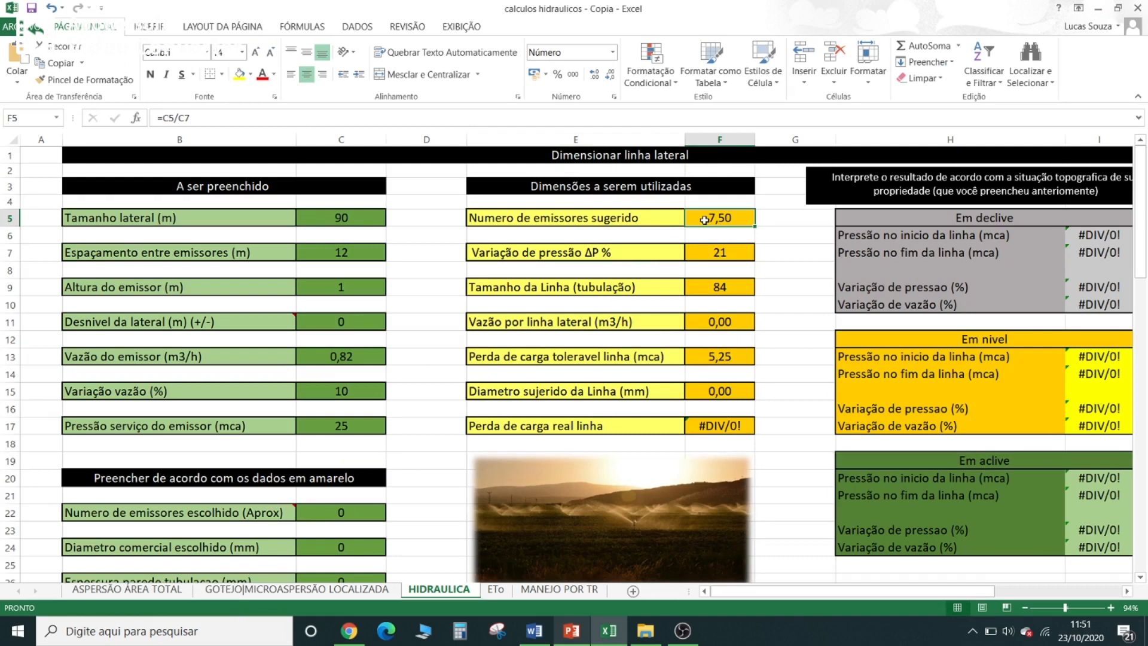
pyautogui.click(370, 510)
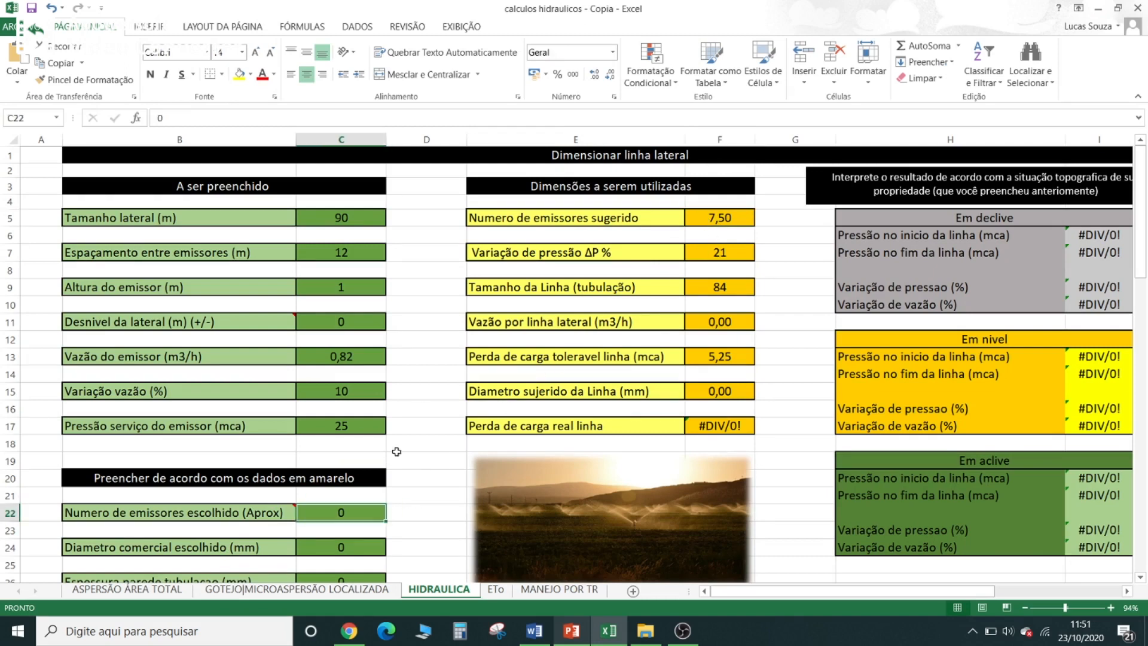
pyautogui.write('7')
pyautogui.press('Return')
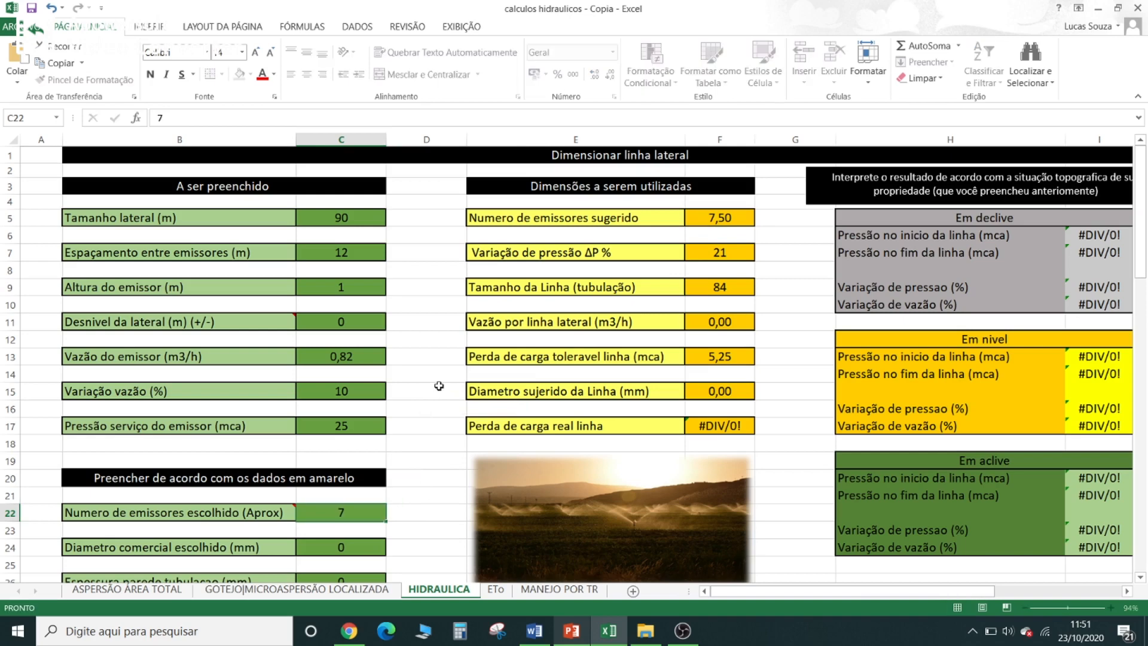
# - Examine the calculated pressure variation and pipe line length (Tamanho da Linha) against the entered lateral size
pyautogui.scroll(-1, 379, 463)
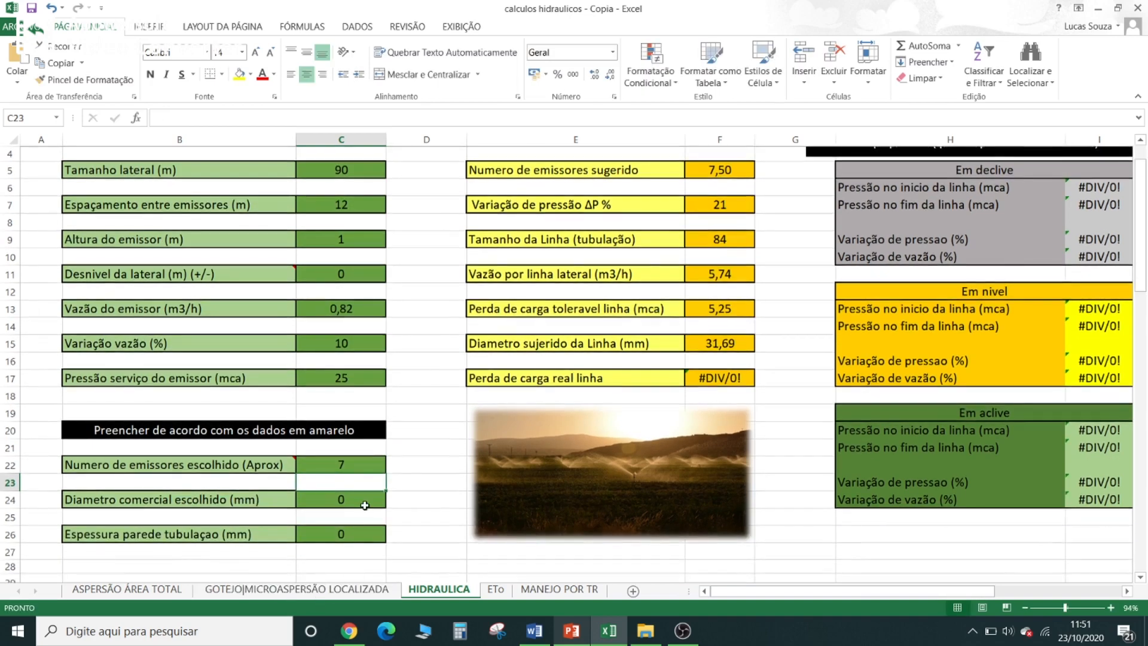
pyautogui.scroll(1, 489, 407)
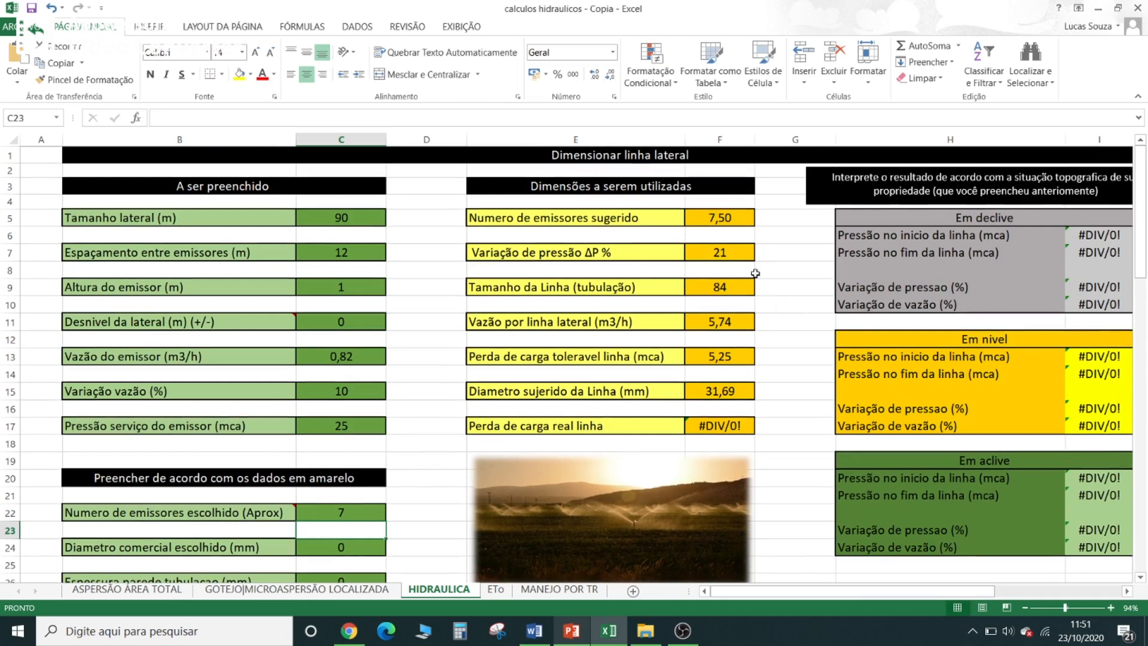
pyautogui.click(726, 251)
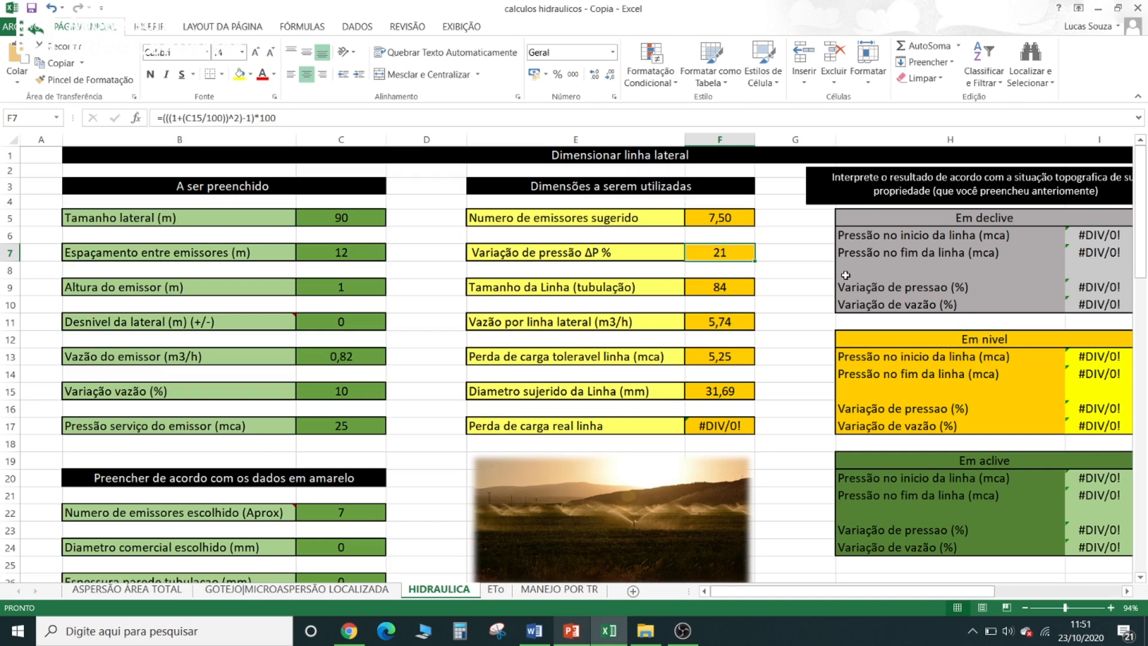
pyautogui.click(729, 288)
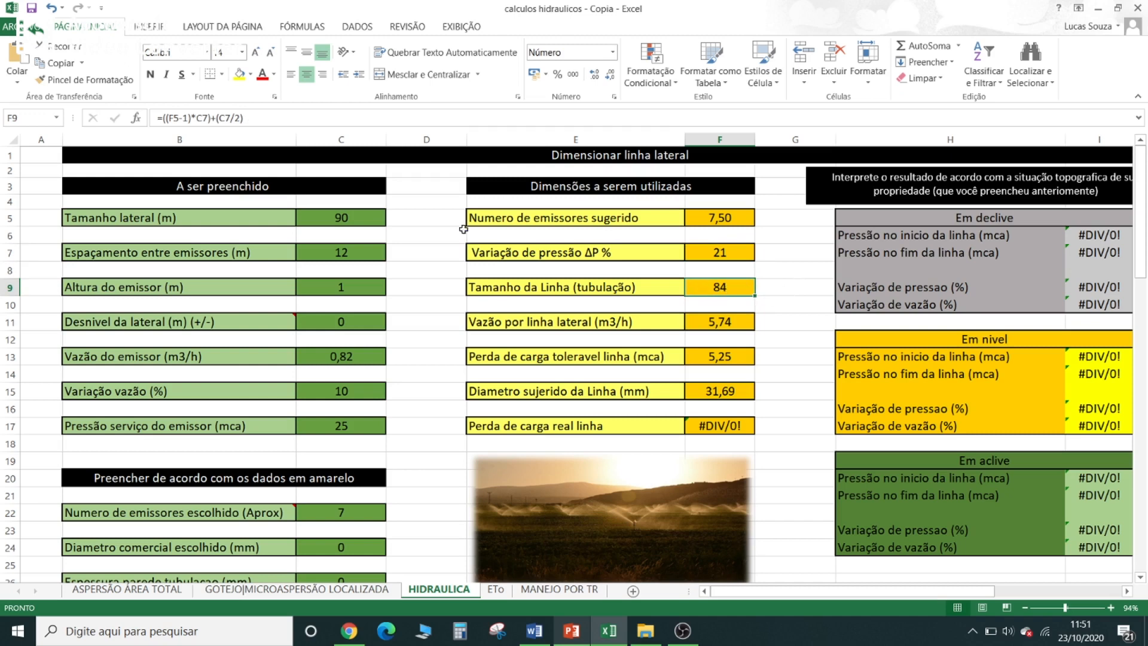
pyautogui.click(367, 218)
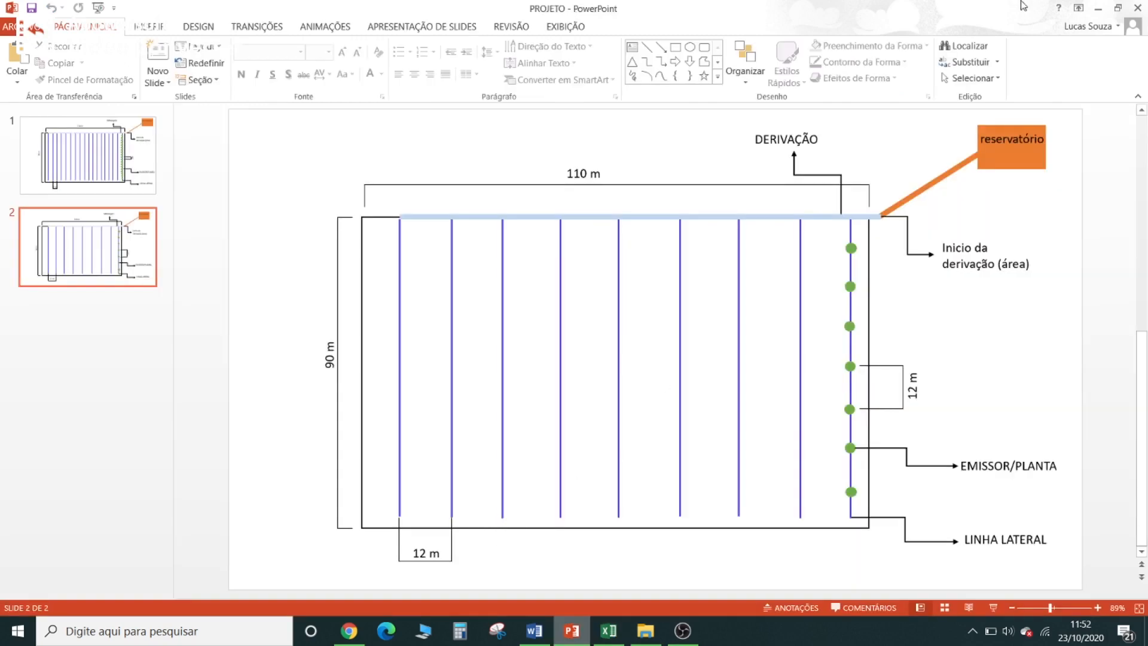
# - Examine the lateral line's flow, tolerable head loss and suggested diameter in the Excel HIDRAULICA sheet
pyautogui.click(1098, 8)
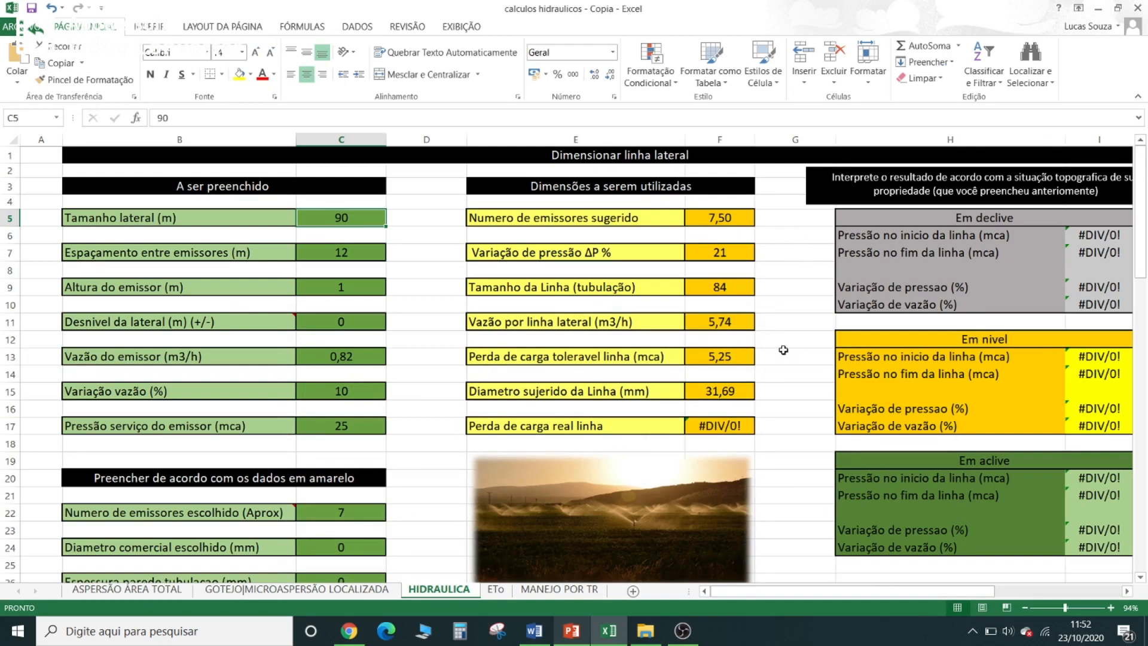
pyautogui.click(738, 321)
pyautogui.scroll(-1, 748, 310)
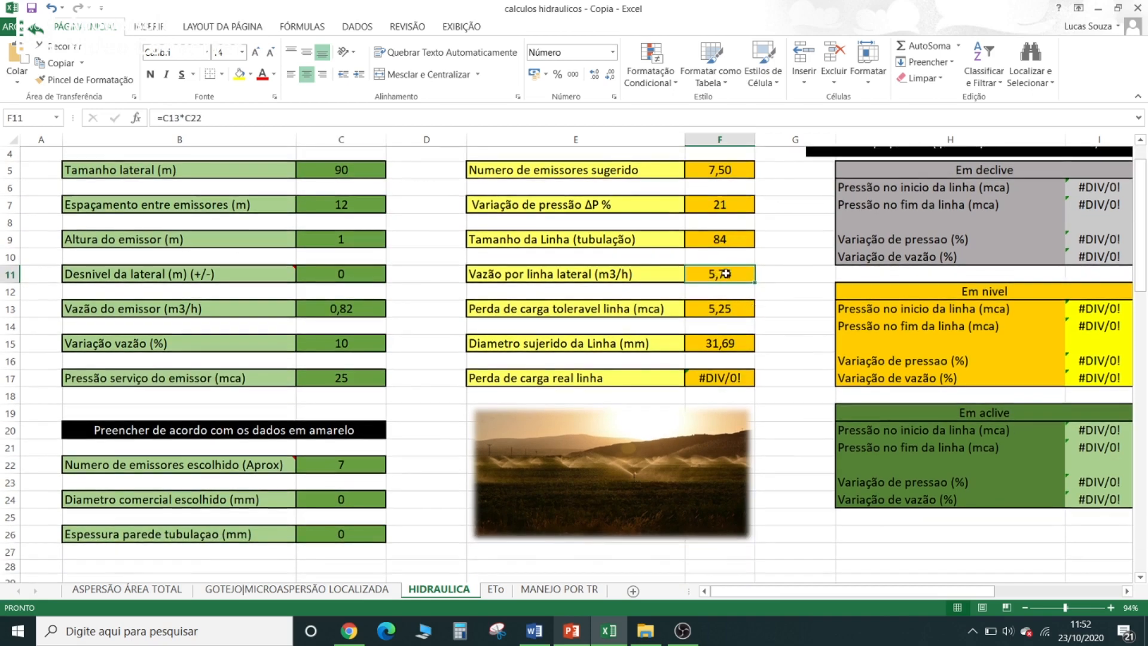
pyautogui.click(727, 307)
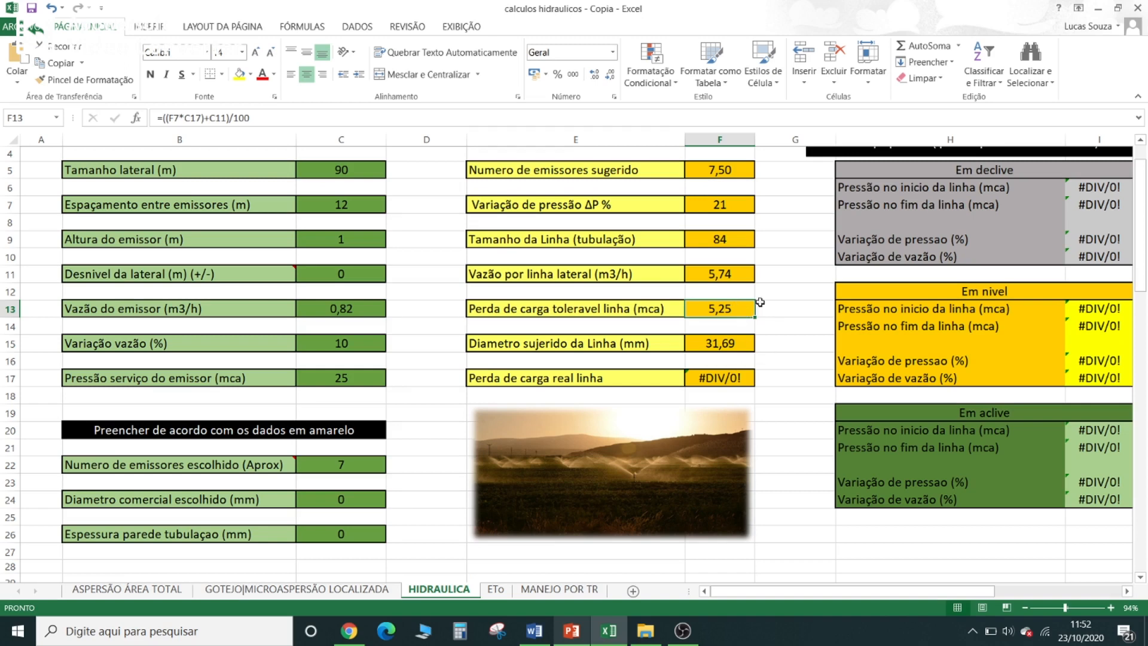
pyautogui.click(618, 348)
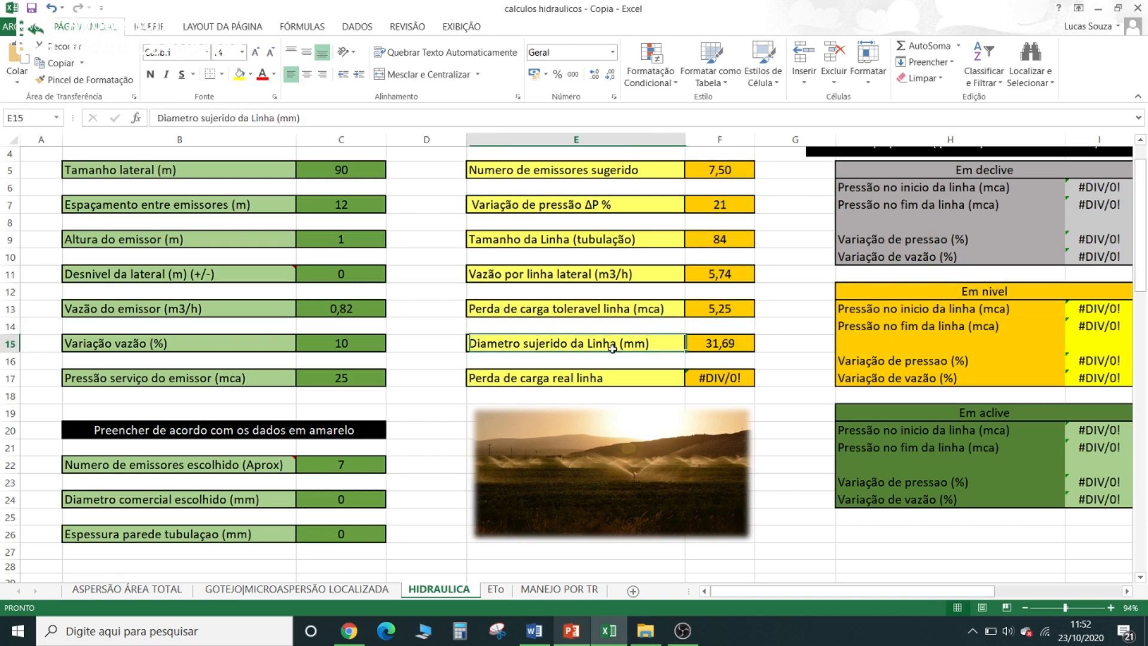
pyautogui.click(694, 344)
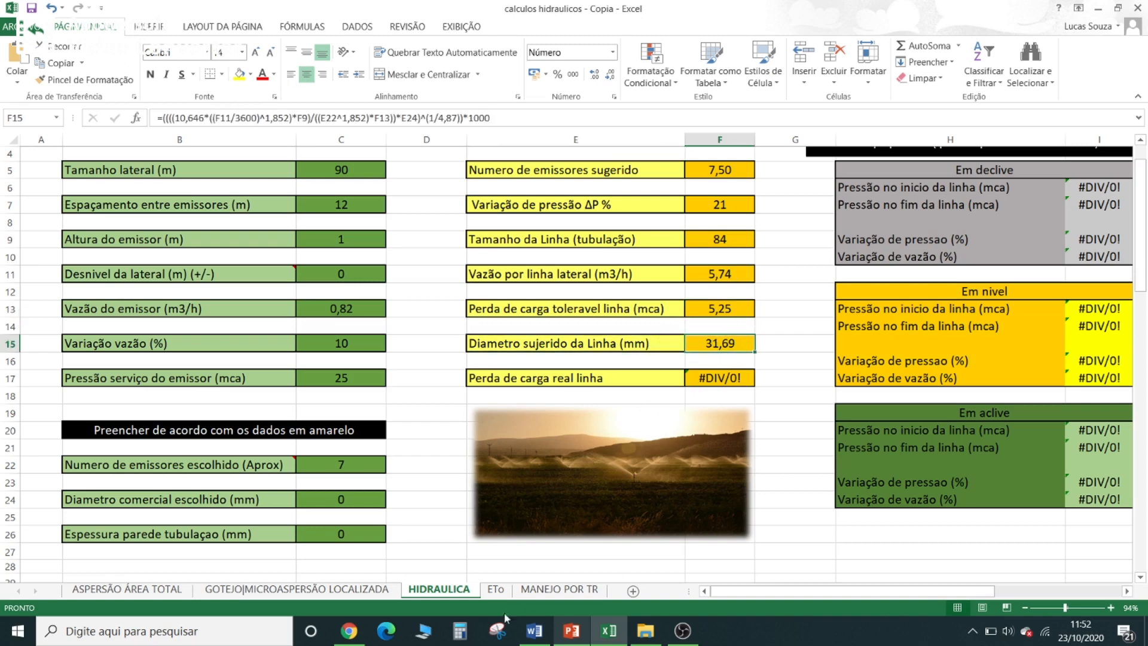
# - Check the pipe data table in the Canva document in Chrome and set Diametro comercial escolhido to 38,1 mm in Excel
pyautogui.click(348, 630)
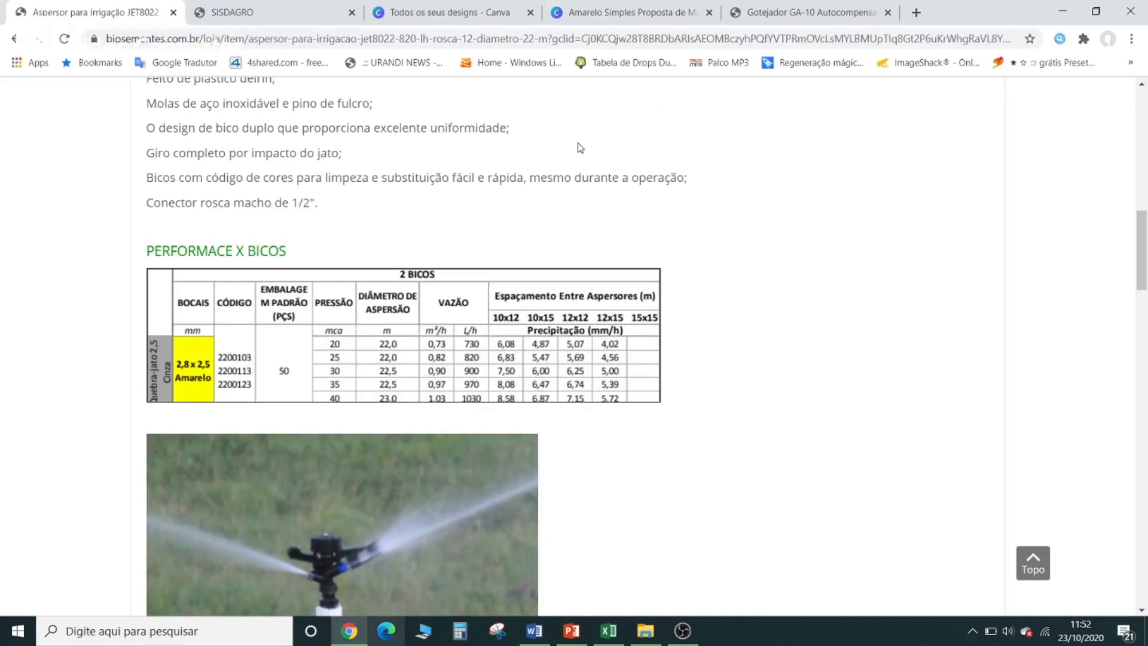
pyautogui.click(657, 11)
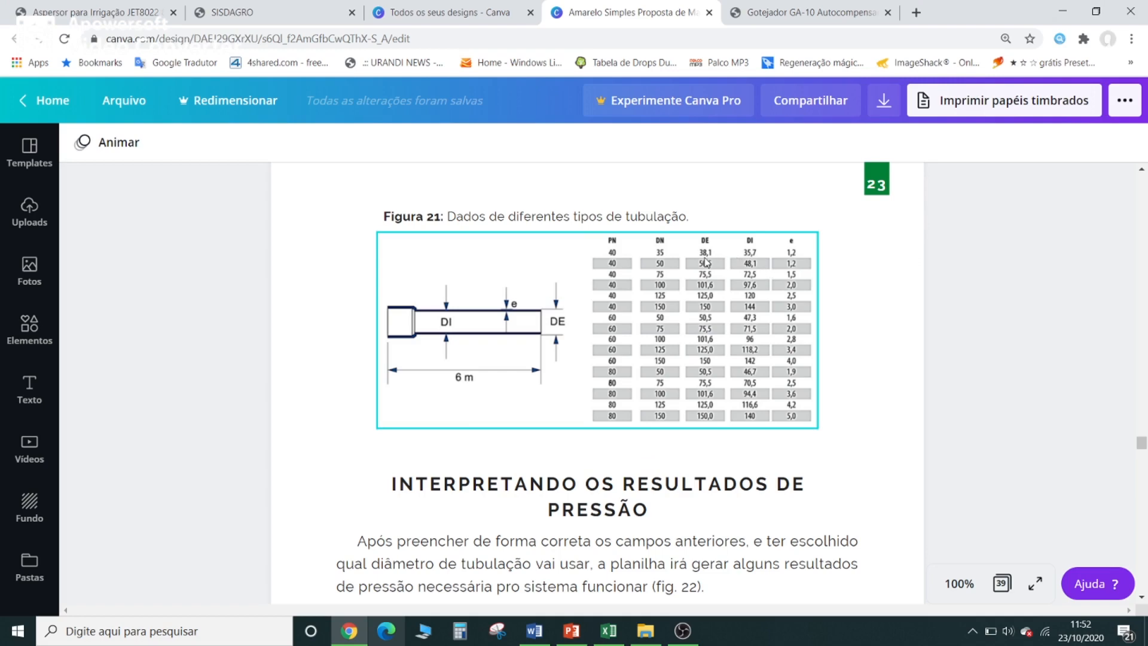
pyautogui.click(1062, 13)
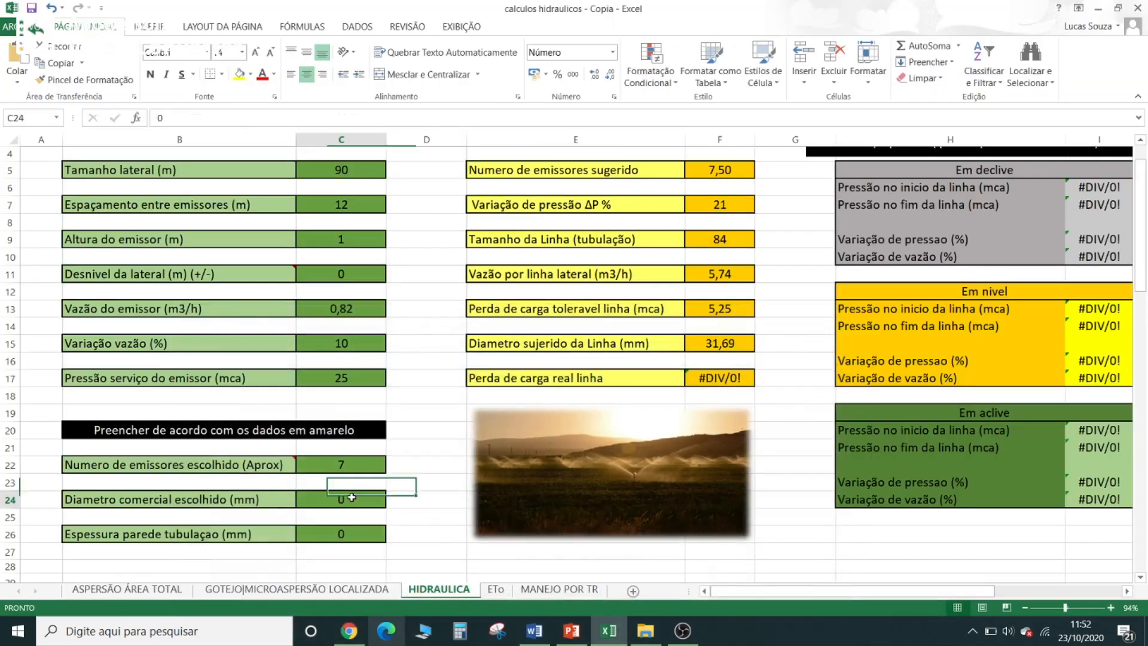
pyautogui.write('38,1')
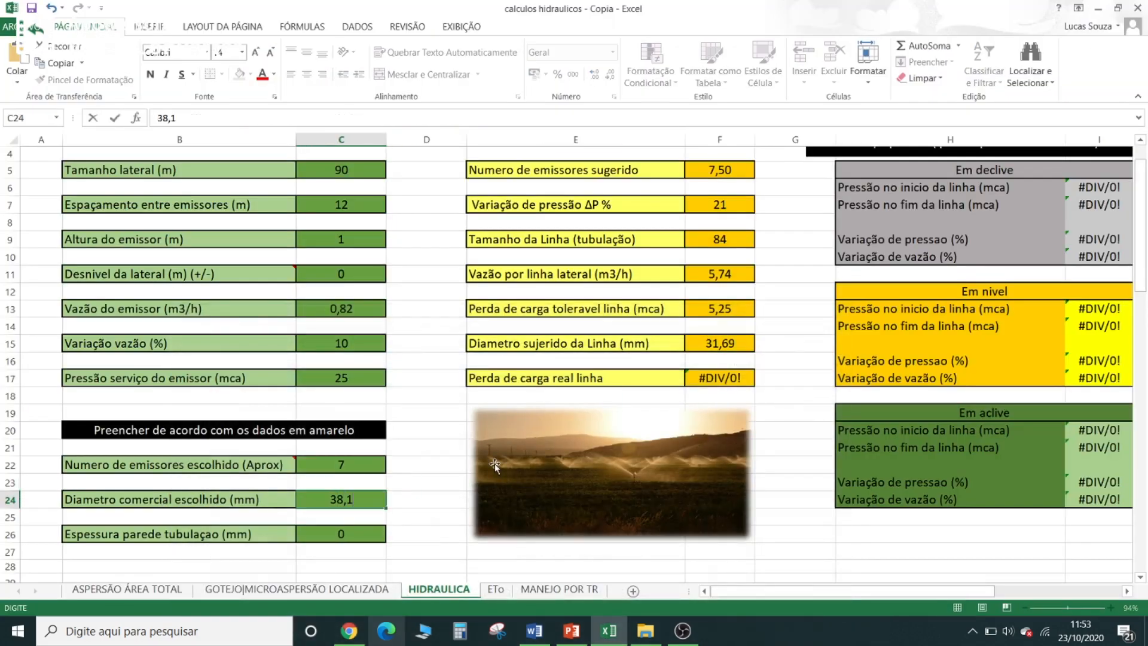
pyautogui.click(404, 498)
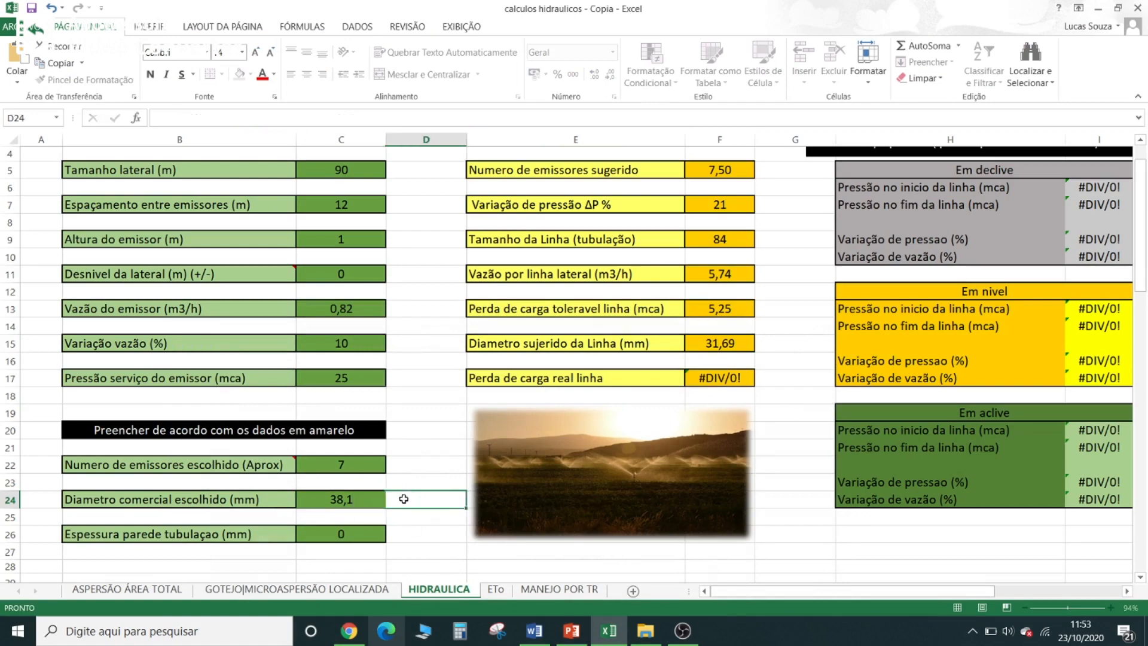
# - Look up the chosen pipe's wall thickness in the Chrome table and set Espessura parede tubulaçao to 1,2 mm in Excel
pyautogui.click(341, 534)
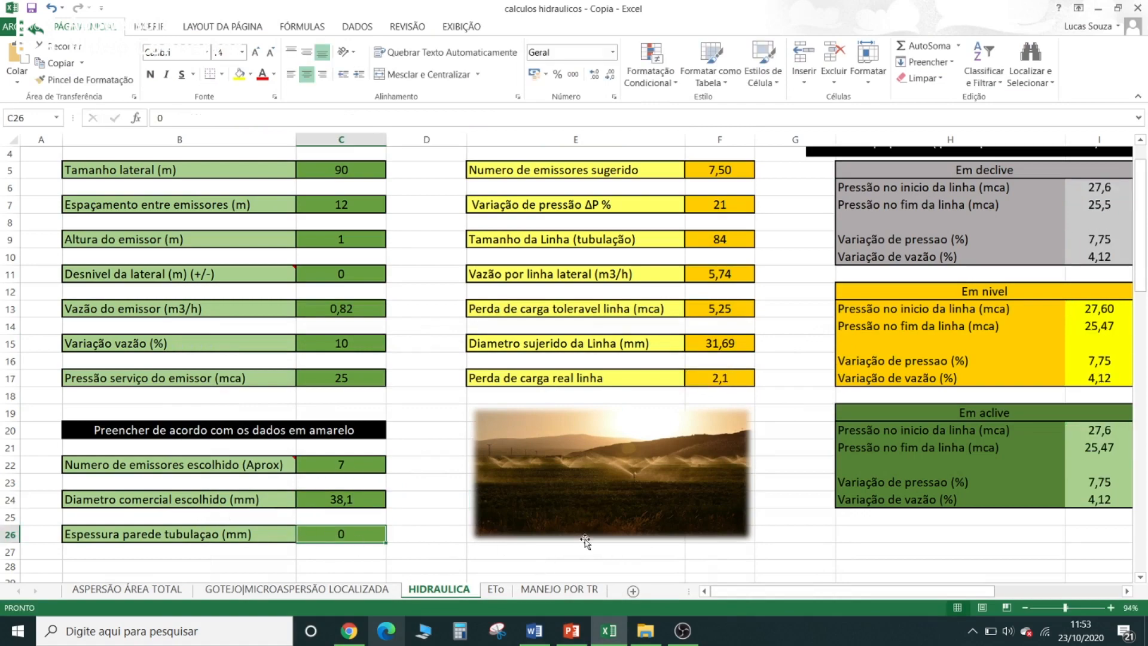
pyautogui.click(339, 635)
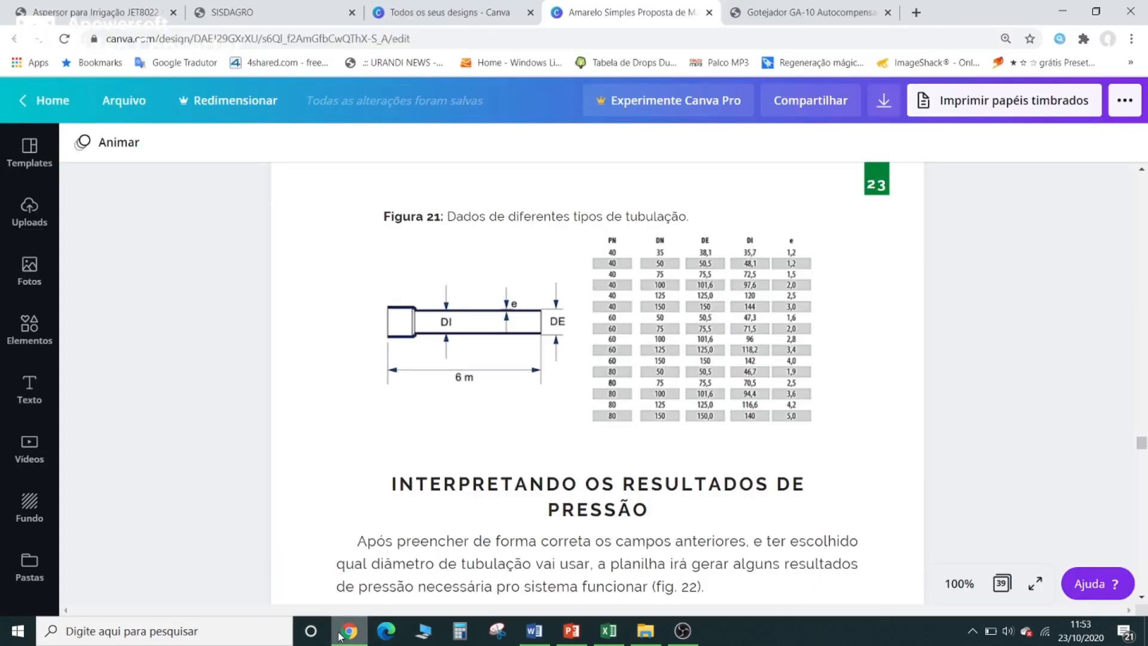
pyautogui.click(339, 635)
pyautogui.write('1,2')
pyautogui.hotkey('ctrl', 'Return')
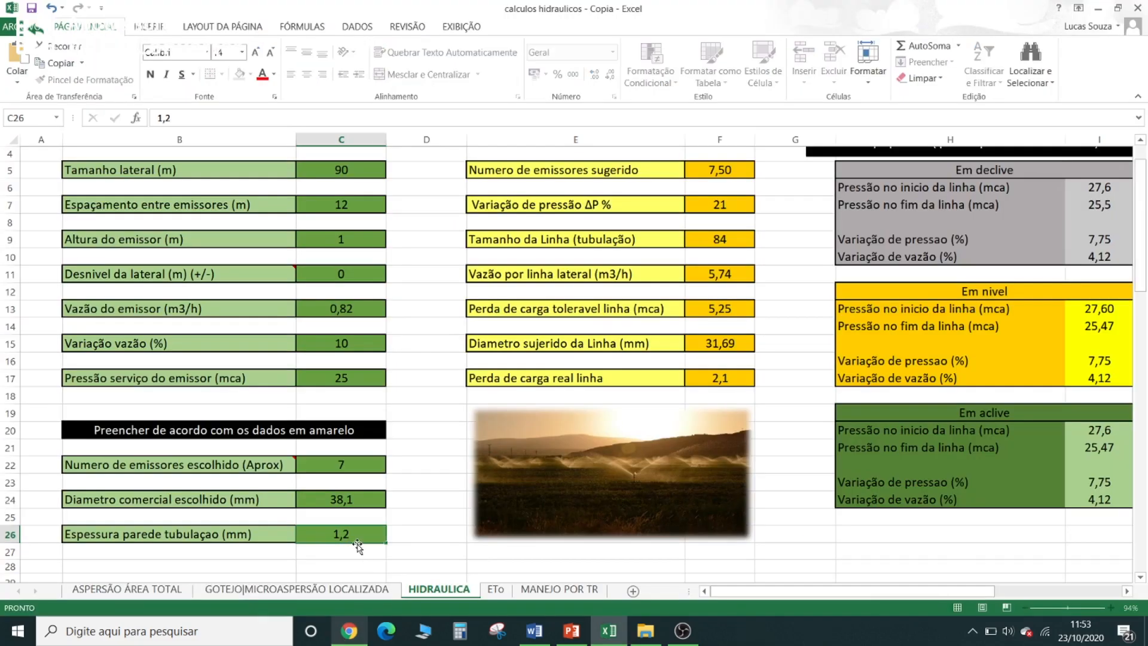
pyautogui.click(365, 496)
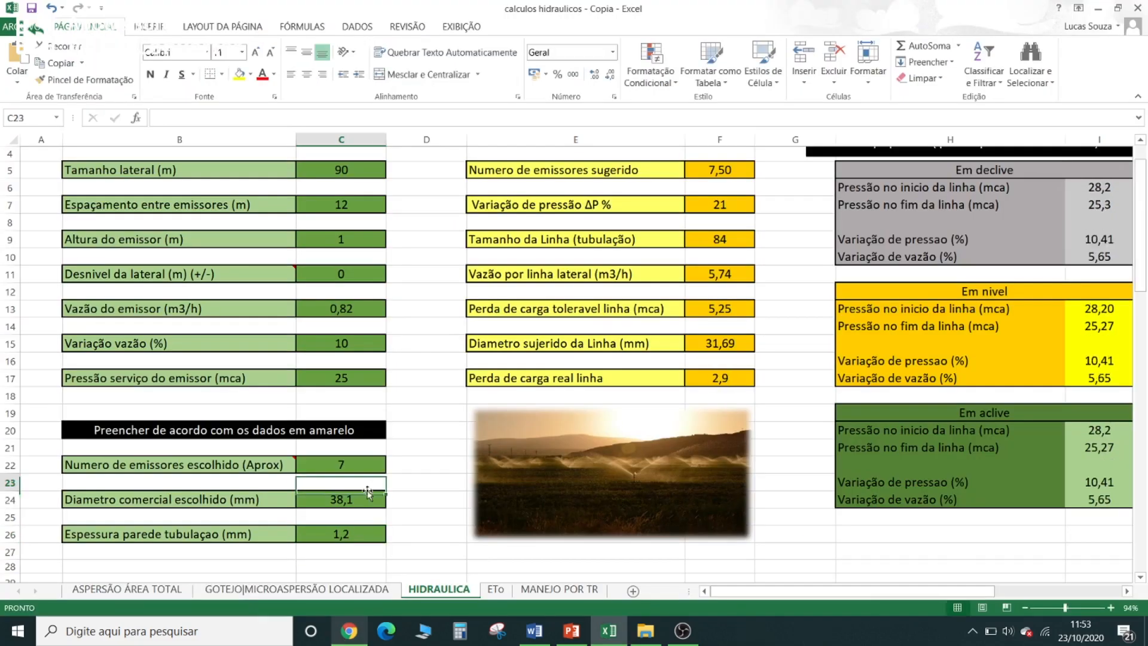
# - Compare the chosen pipe diameter with the suggested one, and the line's real head loss with the tolerable head loss
pyautogui.click(373, 529)
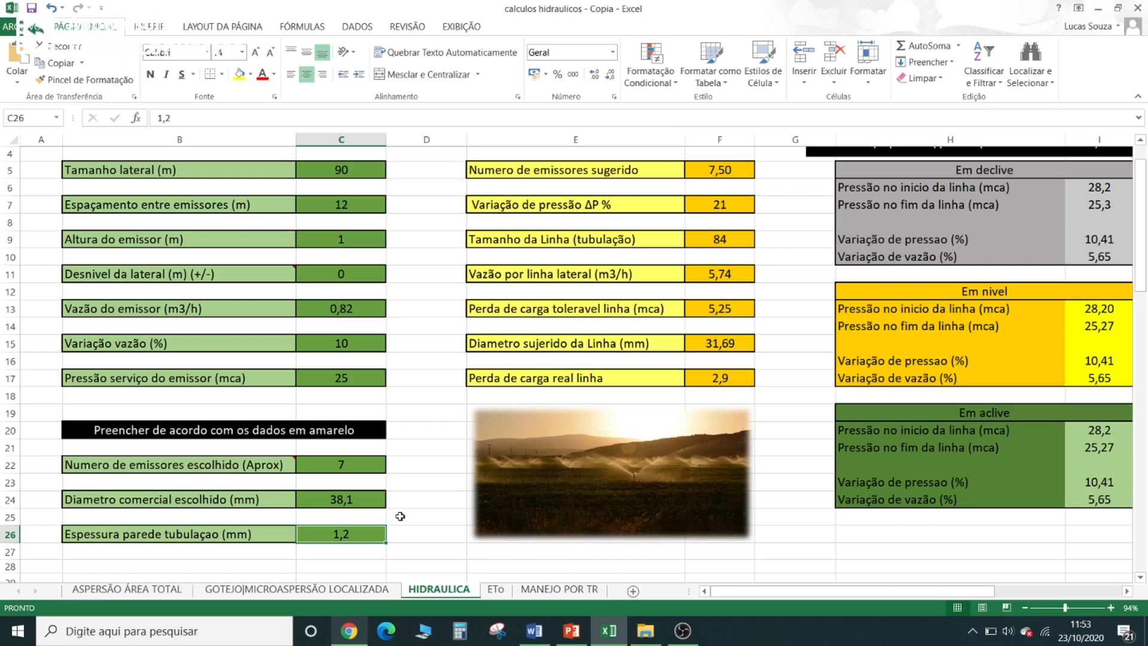
pyautogui.click(357, 500)
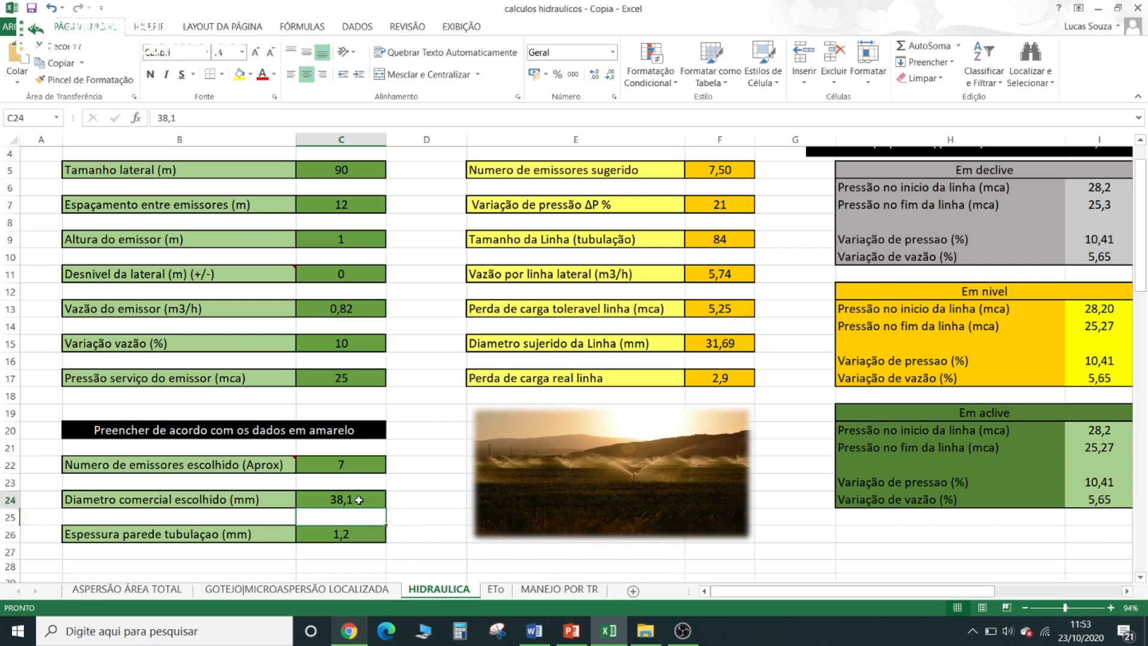
pyautogui.click(736, 346)
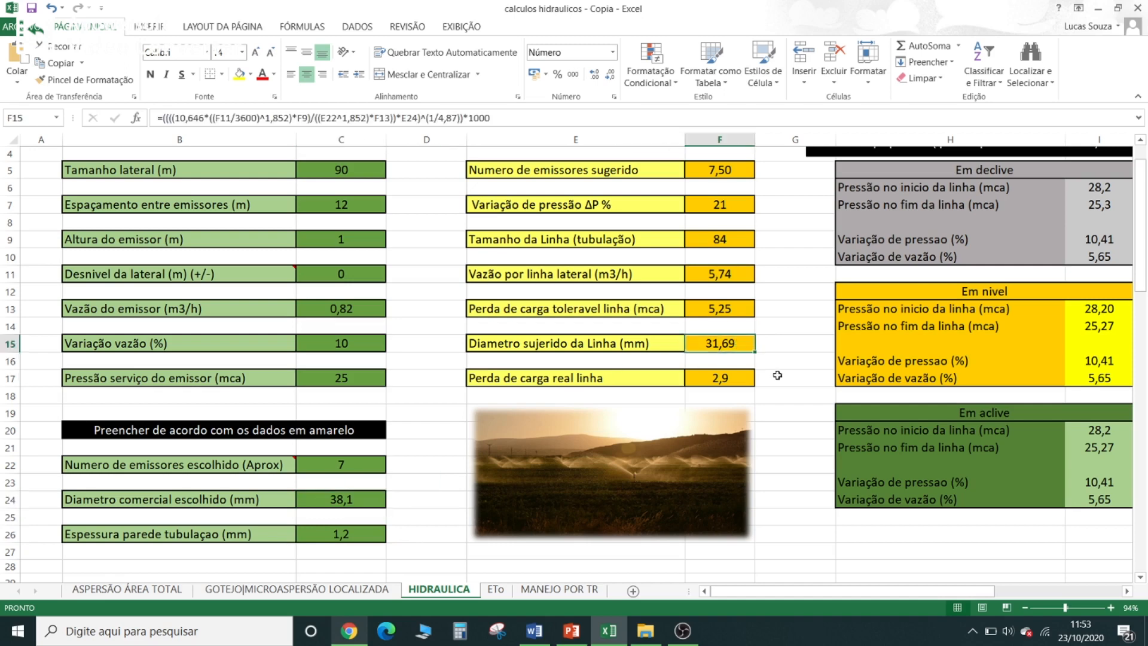
pyautogui.click(749, 382)
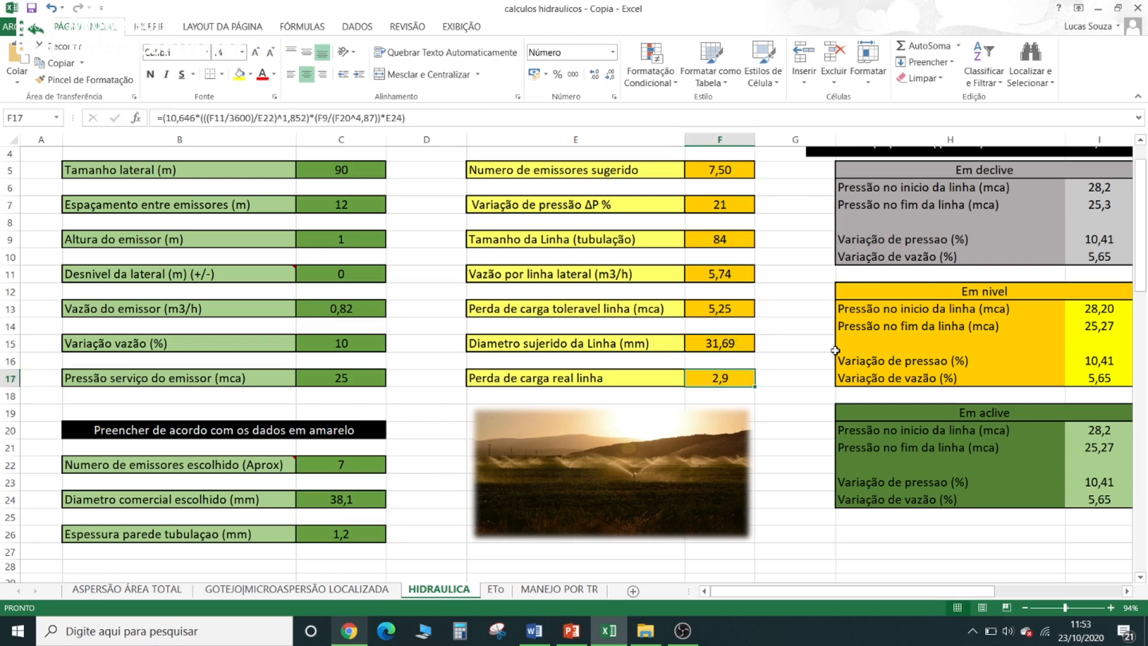
pyautogui.click(716, 310)
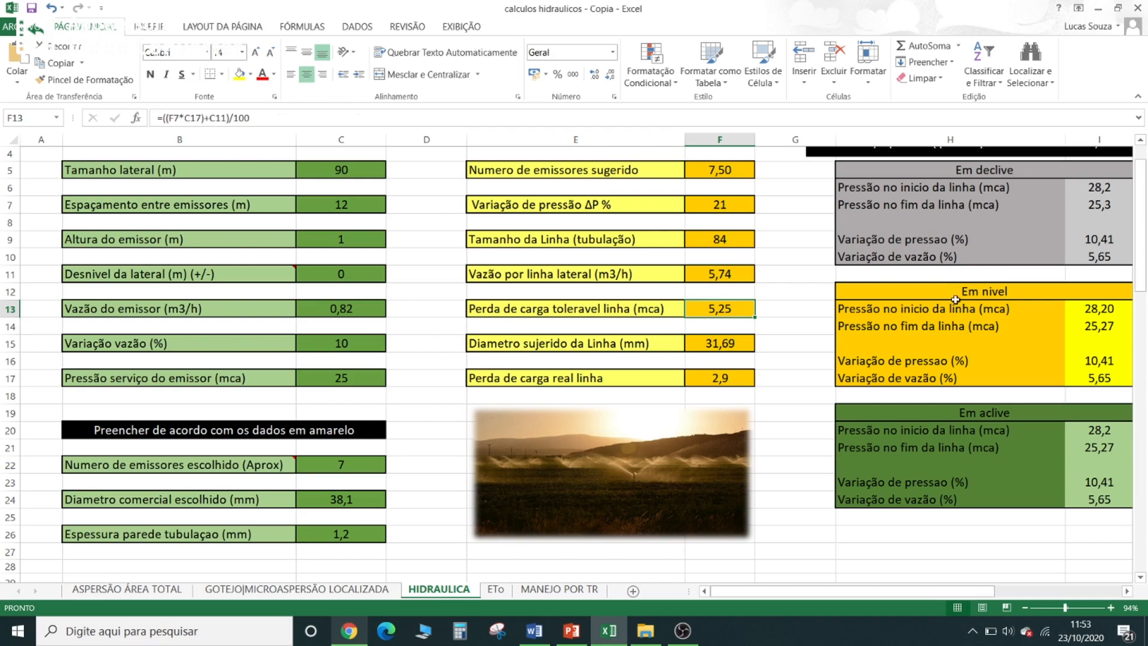
# - Examine the initial pressure and the pressure and flow variations under Em nivel against the allowed pressure variation
pyautogui.moveTo(982, 589); pyautogui.dragTo(990, 592)
pyautogui.click(1058, 308)
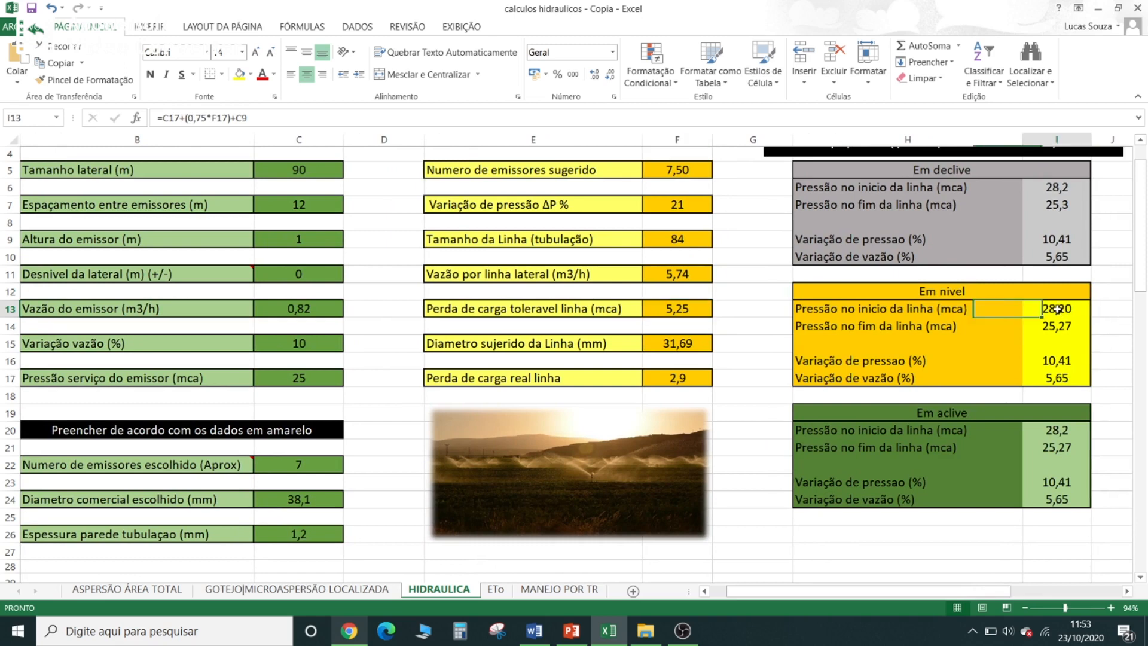
pyautogui.click(1061, 364)
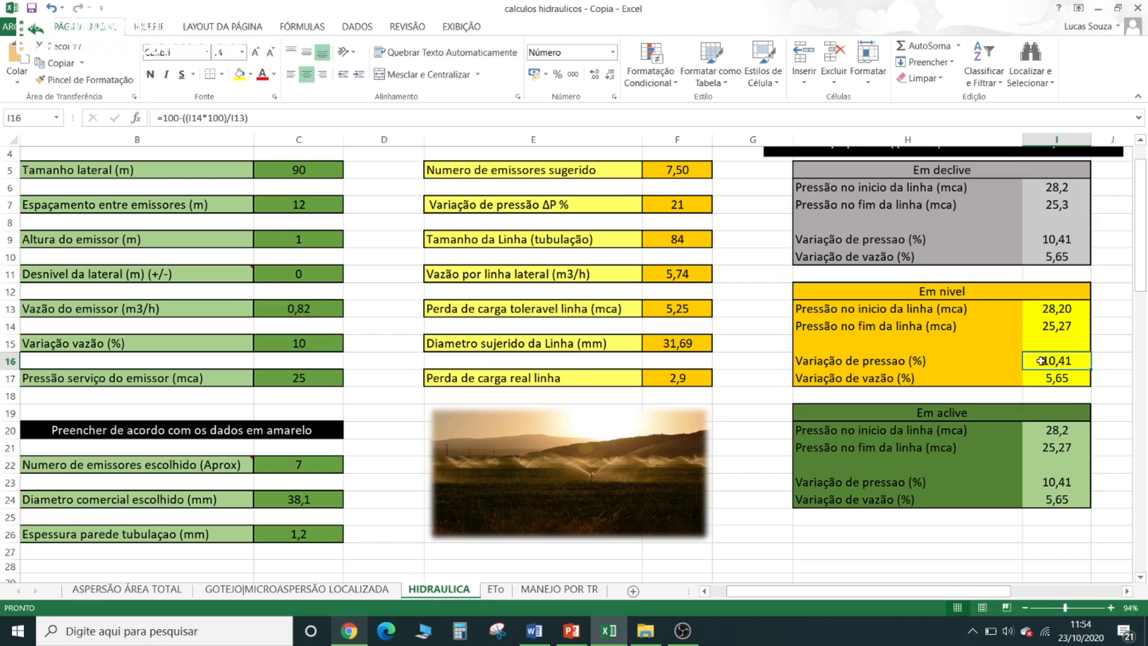
pyautogui.moveTo(699, 194)
pyautogui.mouseDown()
pyautogui.moveTo(697, 213)
pyautogui.moveTo(704, 182)
pyautogui.mouseUp()
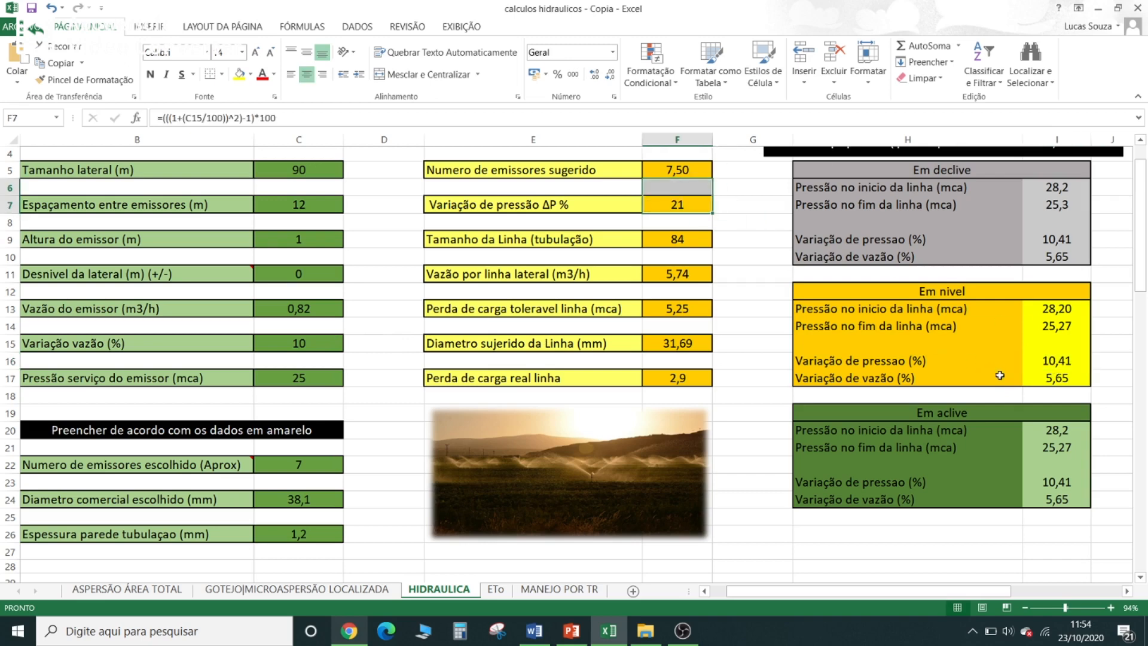
pyautogui.click(1054, 381)
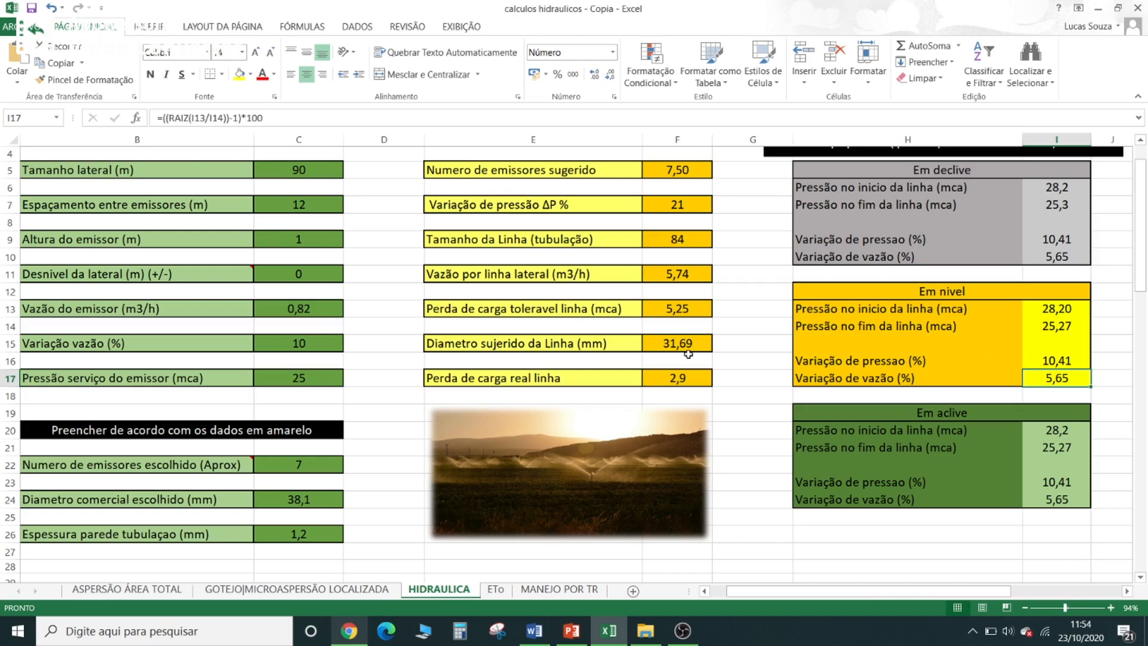
pyautogui.click(719, 276)
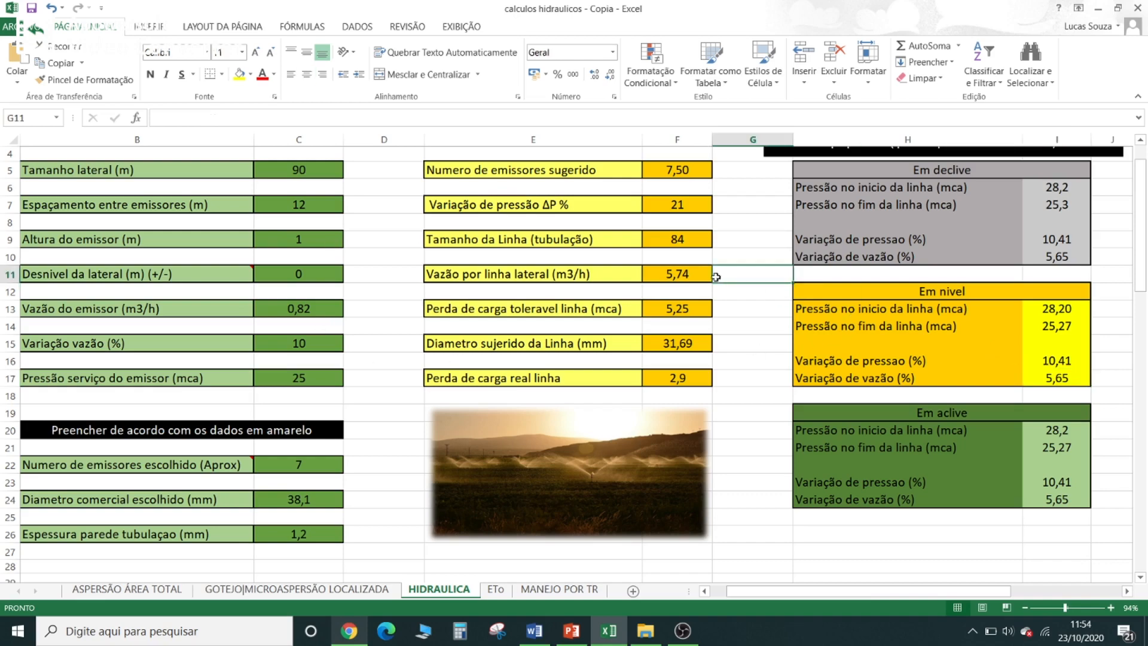
# - Review the completed lateral line sizing: chosen emitter count, commercial diameter, pipe line length and initial pressure on level ground
pyautogui.scroll(-3, 719, 276)
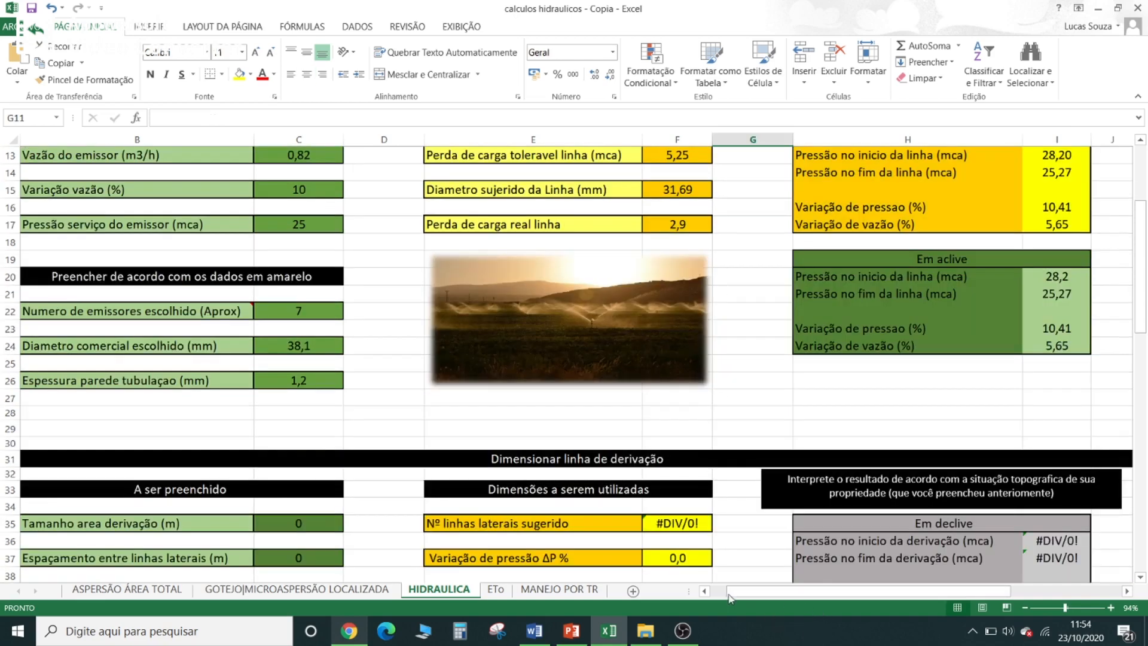
pyautogui.moveTo(730, 592); pyautogui.dragTo(709, 593)
pyautogui.scroll(-1, 562, 335)
pyautogui.scroll(3, 662, 339)
pyautogui.scroll(2, 662, 339)
pyautogui.scroll(-2, 697, 335)
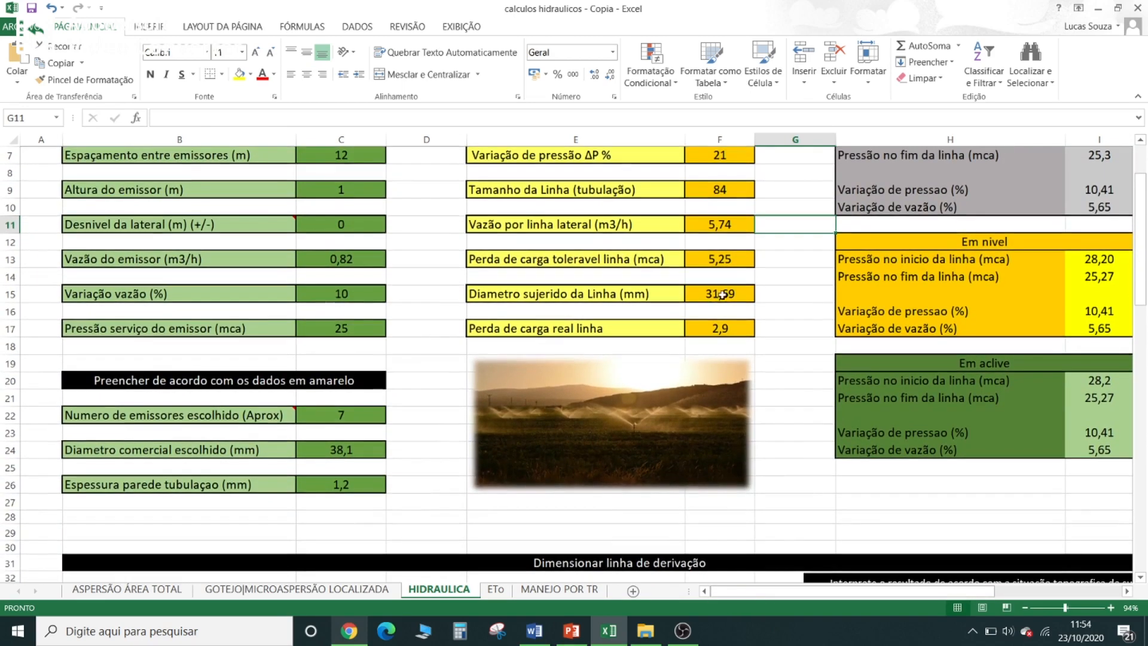
pyautogui.click(352, 415)
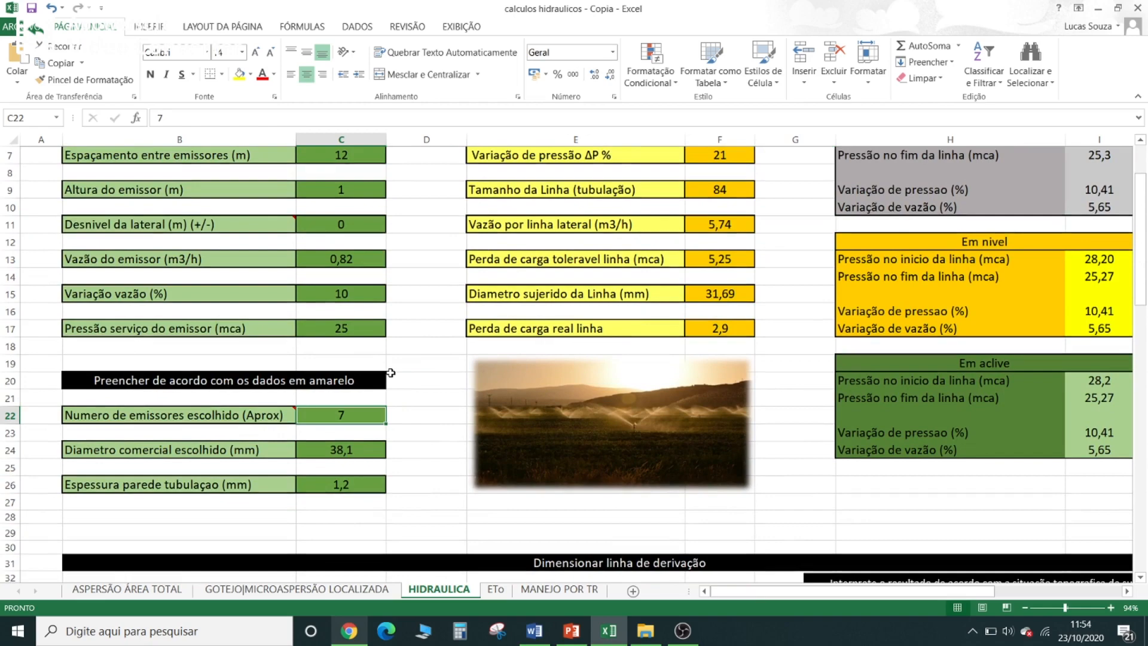
pyautogui.click(361, 456)
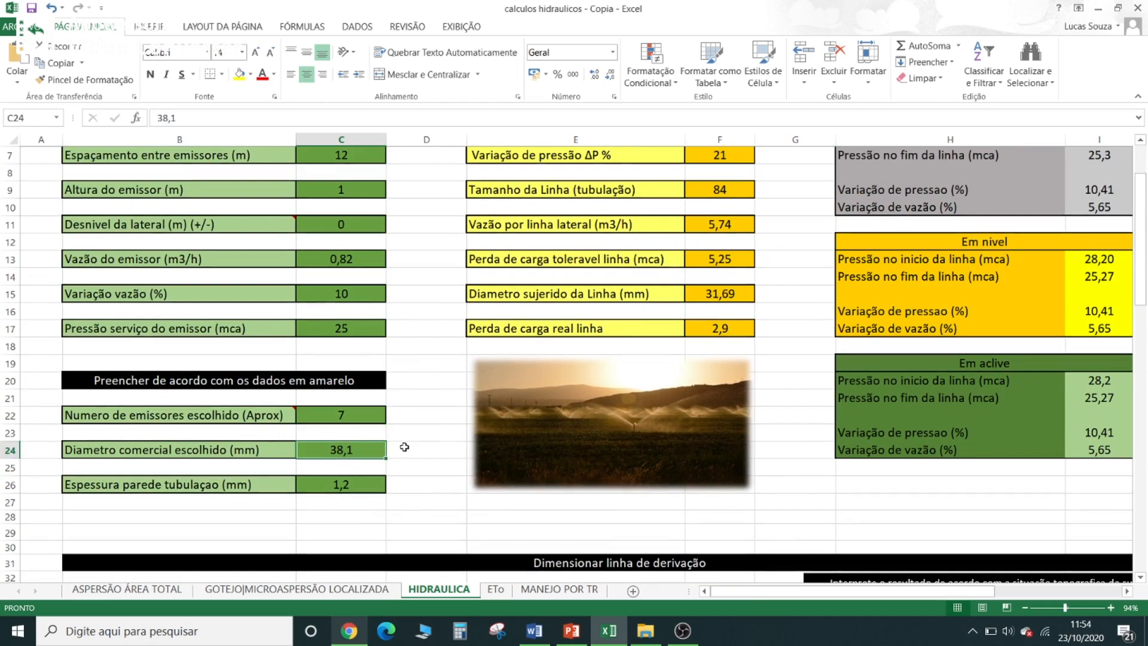
pyautogui.scroll(-2, 508, 446)
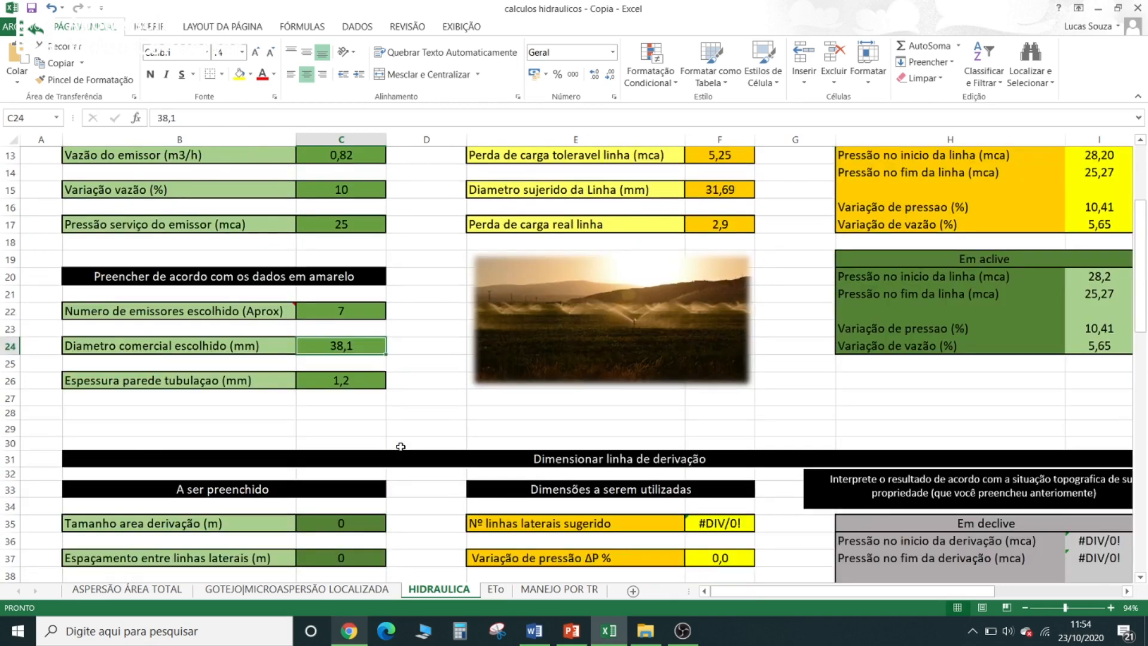
pyautogui.scroll(4, 653, 441)
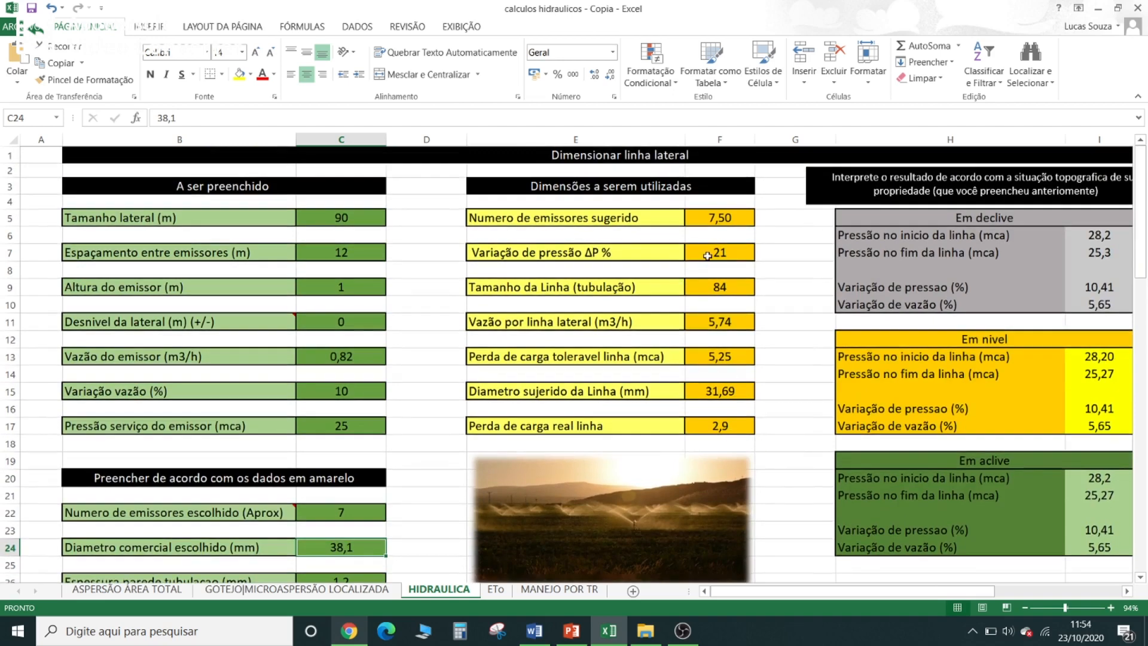
pyautogui.click(724, 289)
pyautogui.scroll(-1, 1008, 417)
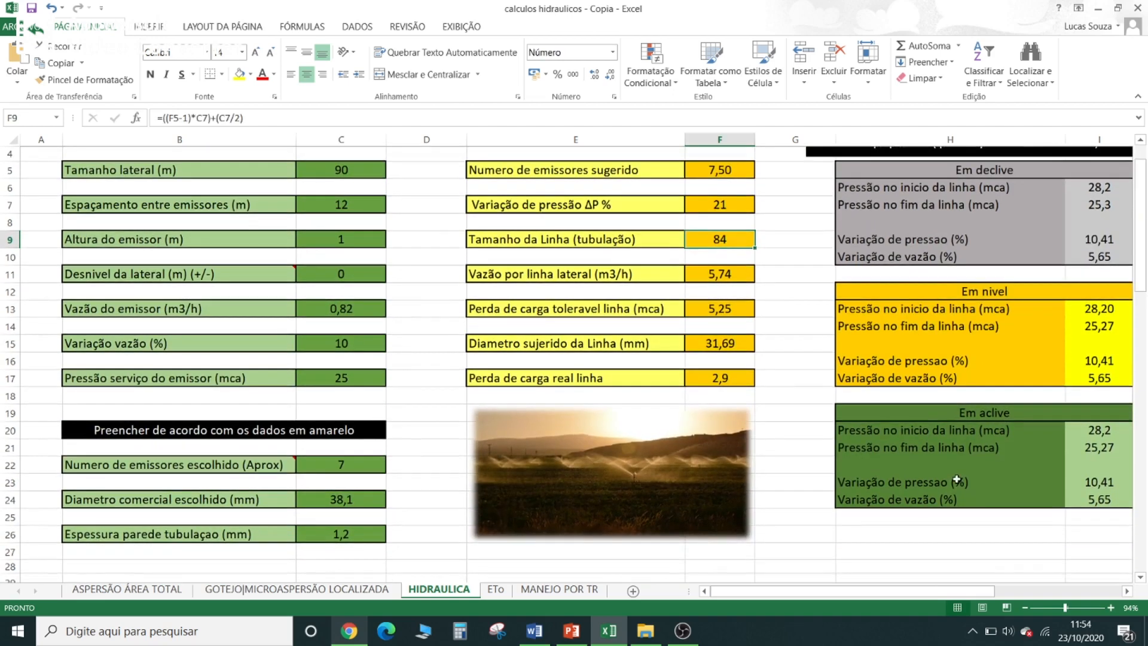
pyautogui.click(1107, 312)
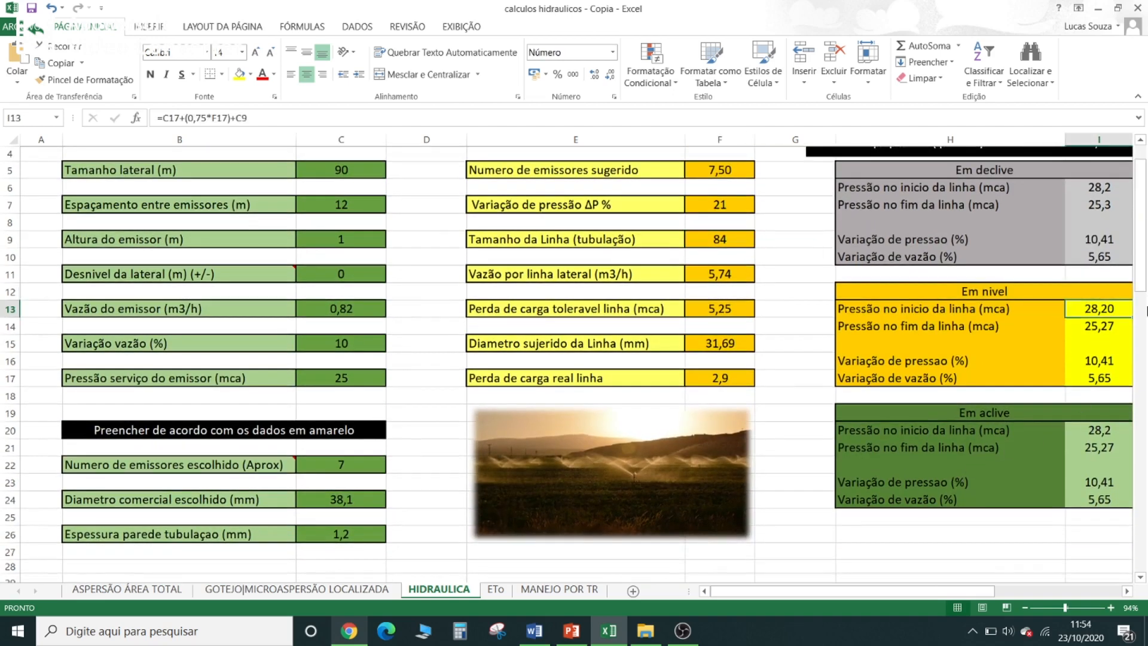
# - View the Dimensionar linha de derivação inputs and examine the derivation line in the PowerPoint layout drawing
pyautogui.scroll(-6, 772, 434)
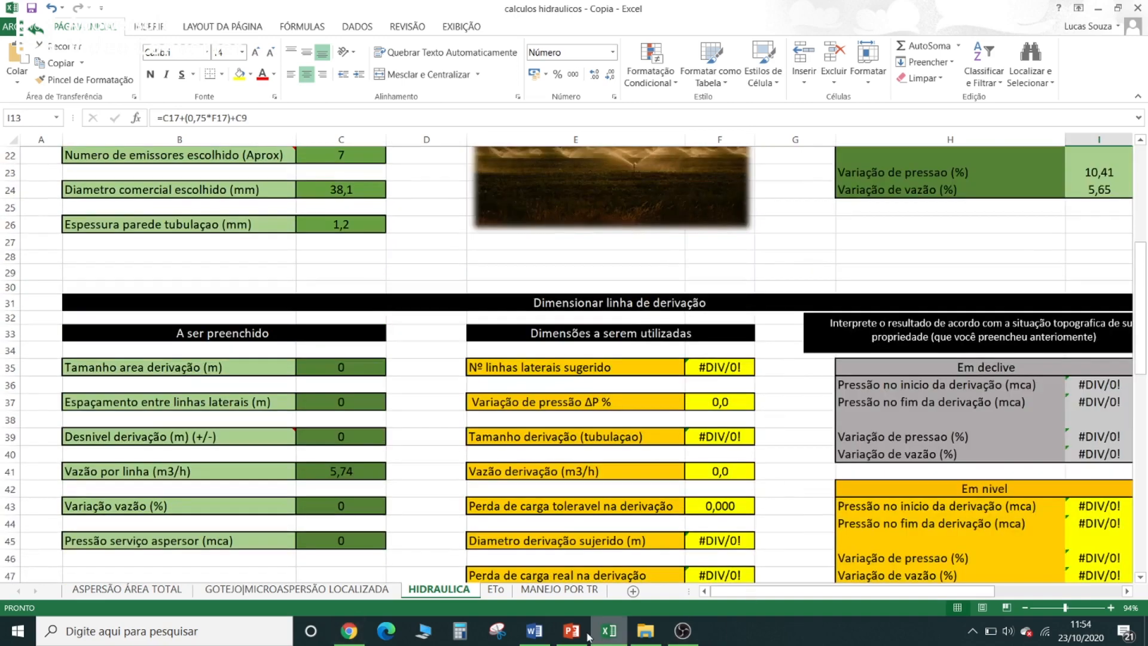
pyautogui.click(583, 635)
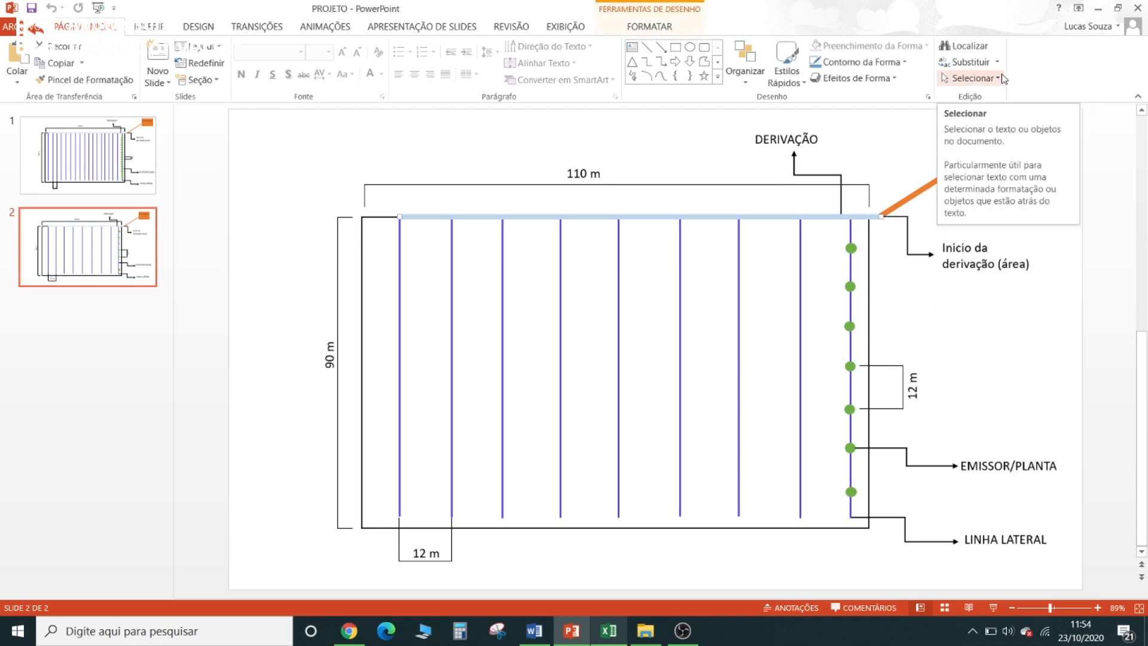
pyautogui.click(1092, 257)
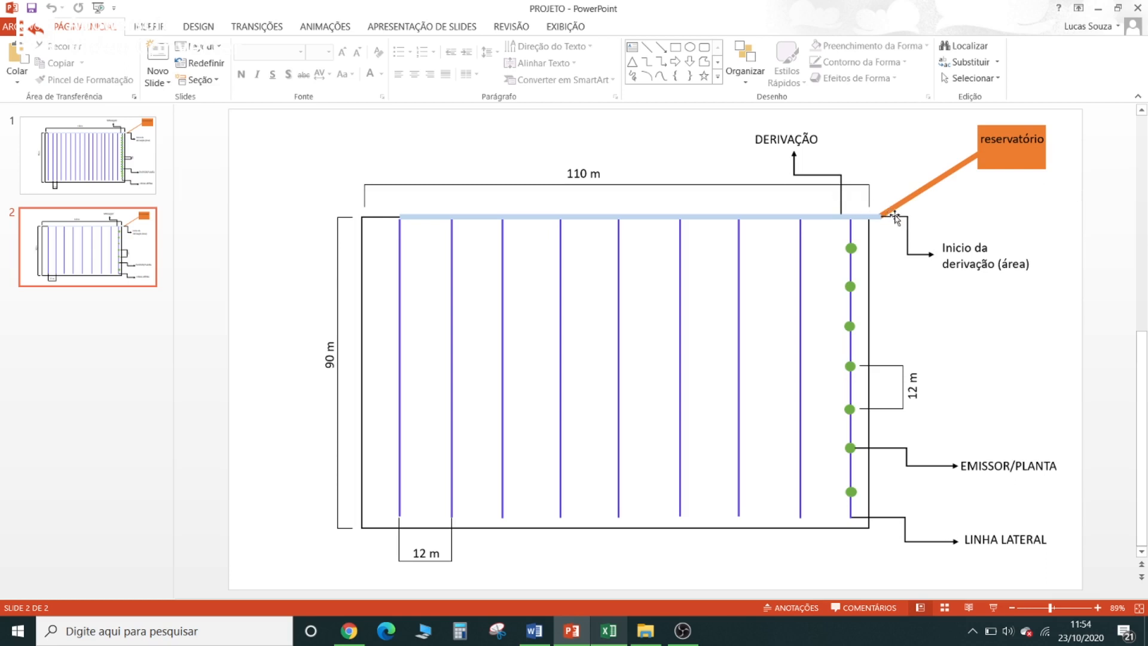
pyautogui.click(825, 216)
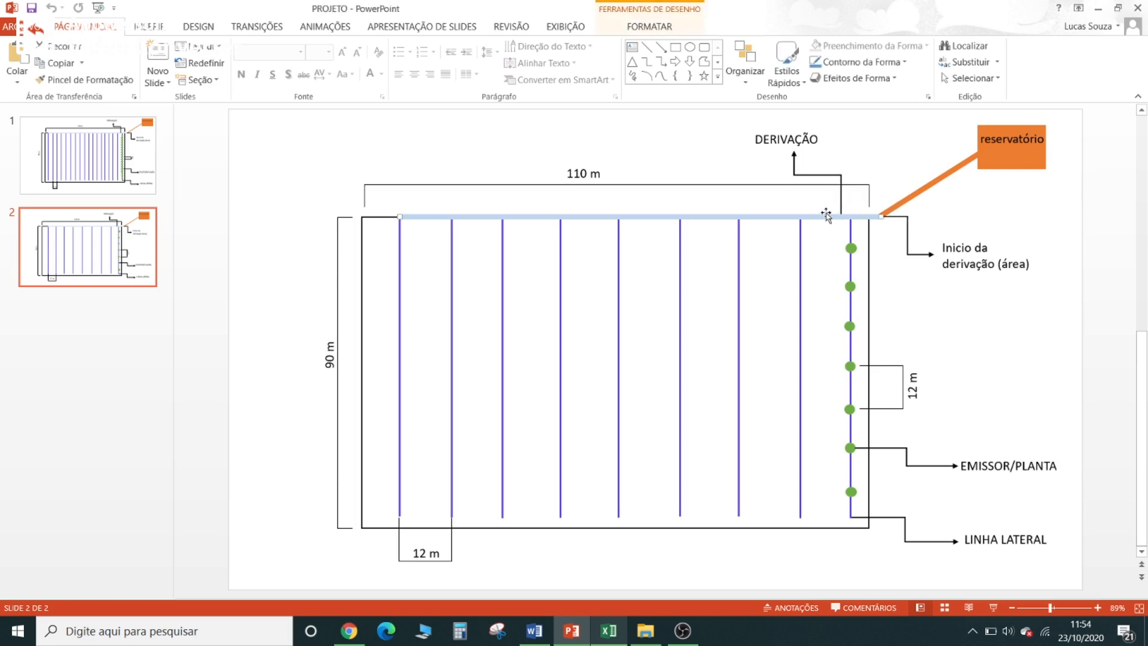
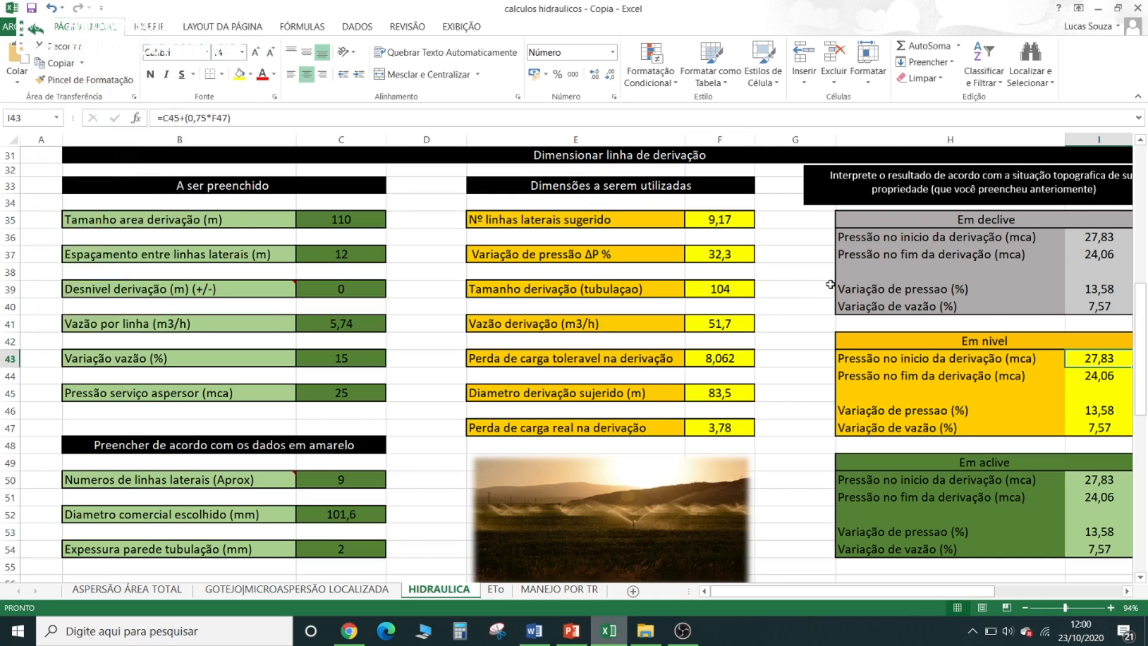
# - Review the Linha lateral part of the Resumo Geral do Projeto: pipe diameter, total pipe used and emitter quantity
pyautogui.scroll(-6, 861, 273)
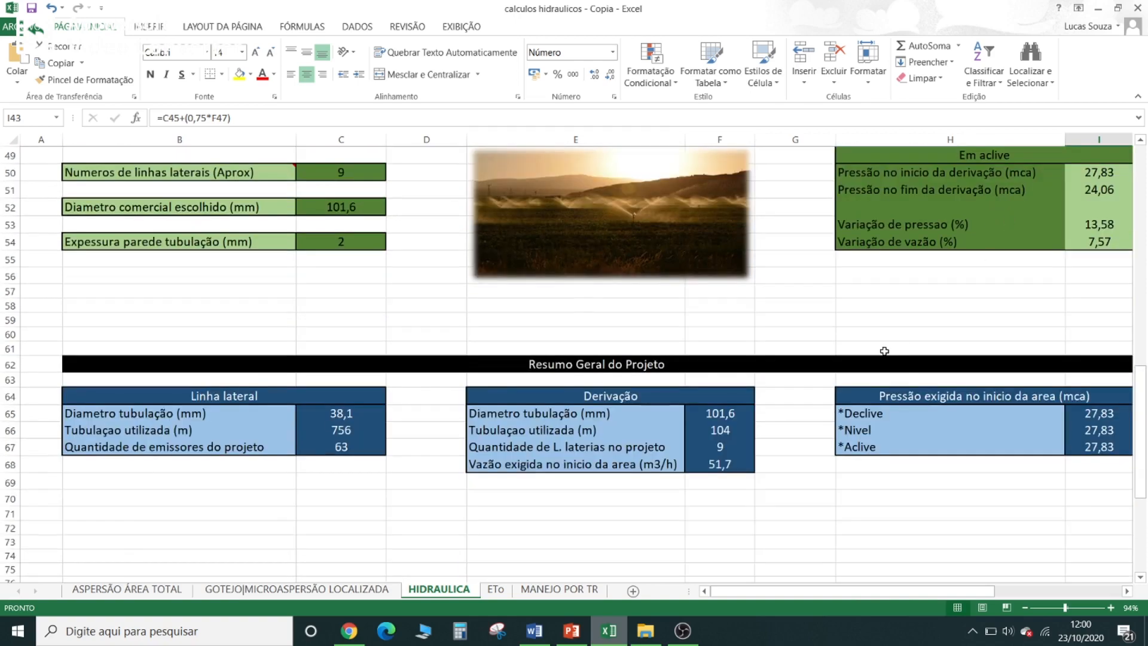
pyautogui.click(242, 396)
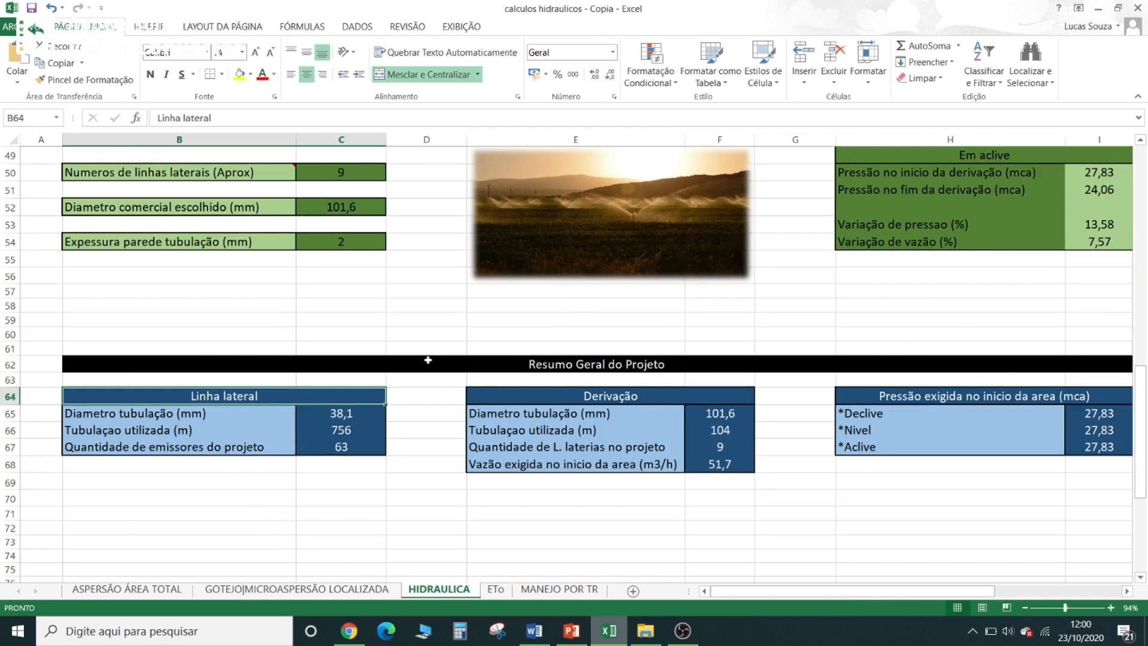
pyautogui.click(210, 416)
pyautogui.click(333, 414)
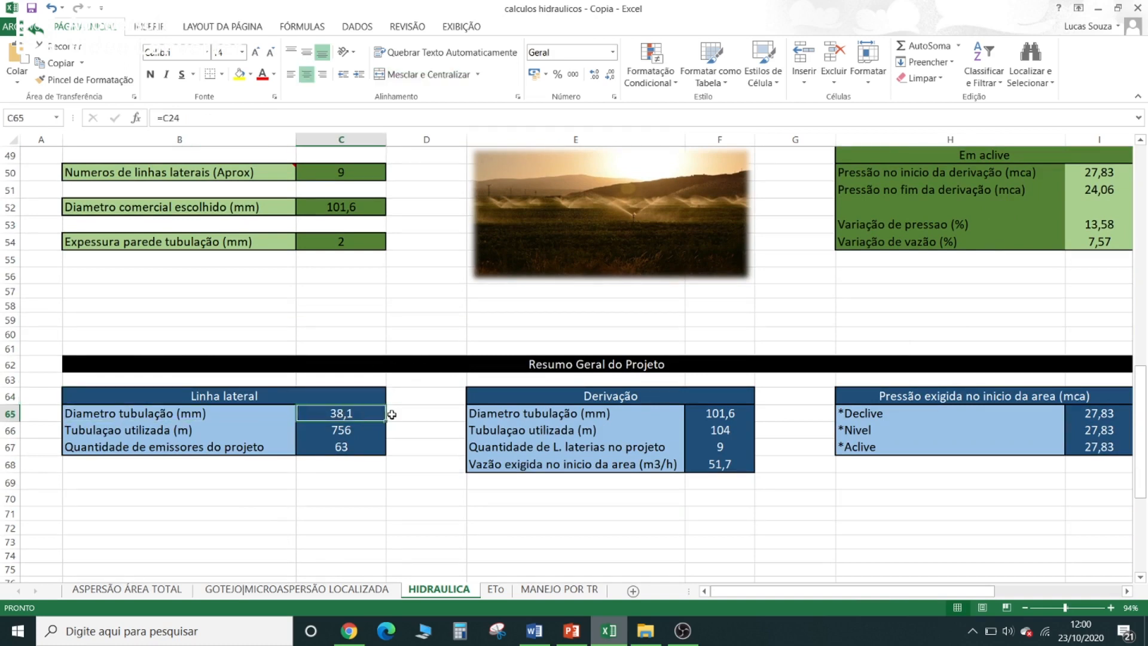
pyautogui.click(355, 429)
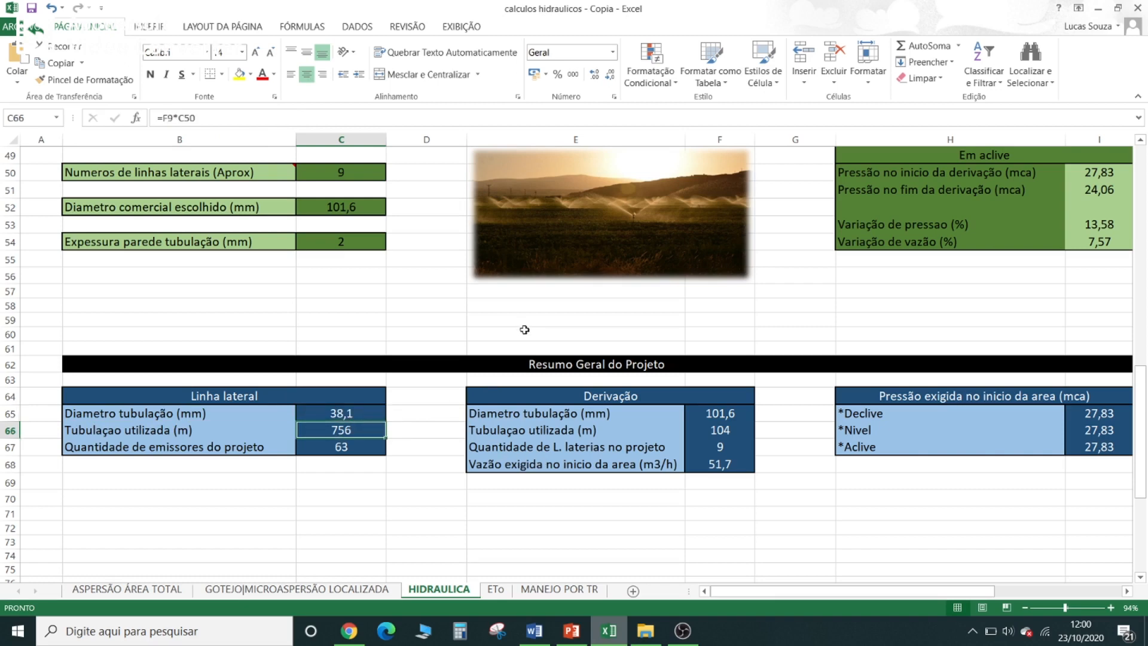
pyautogui.click(357, 449)
# - Check the price of the JET8022 sprinkler on the Biosementes product page in Chrome, and return to the spreadsheet
pyautogui.click(349, 631)
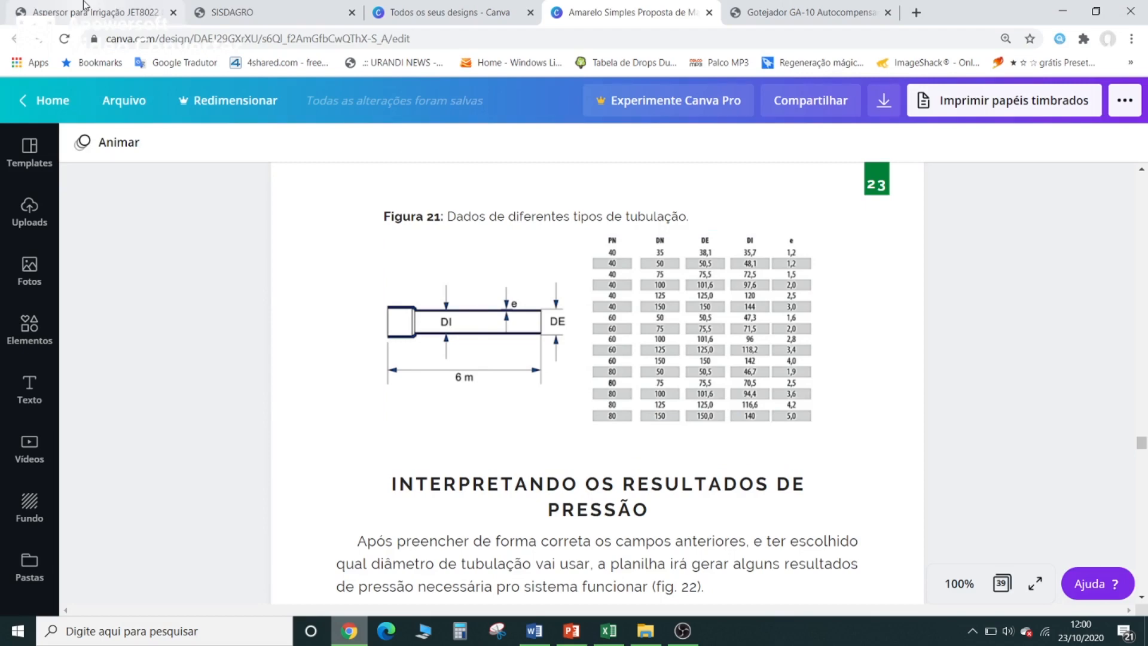
pyautogui.click(86, 8)
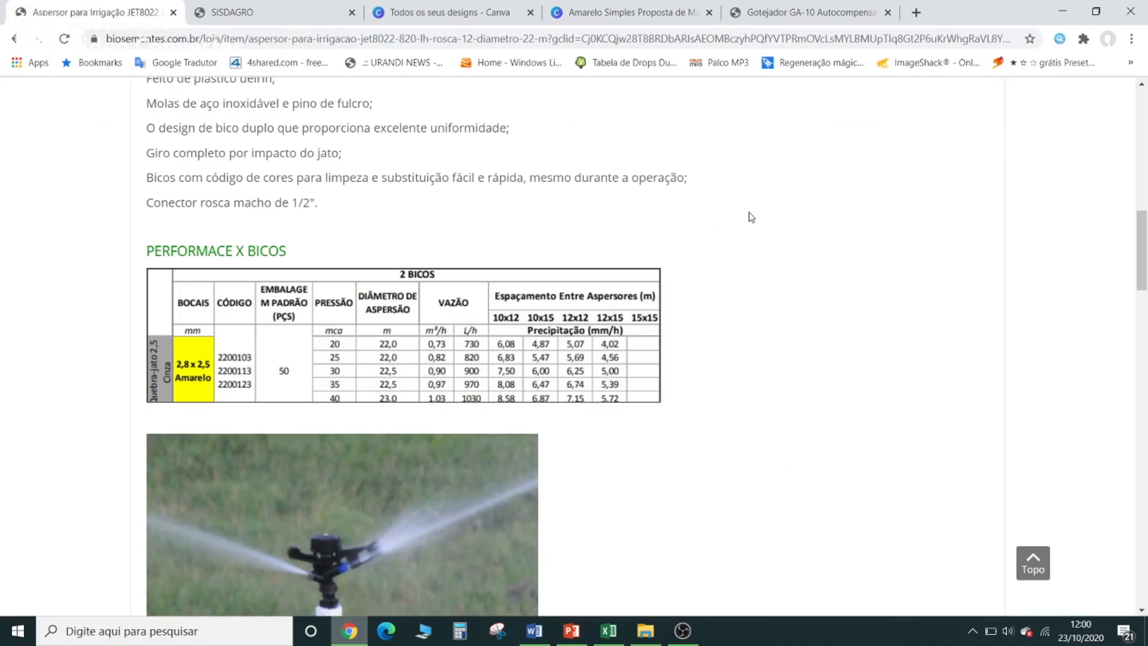
pyautogui.scroll(10, 756, 230)
pyautogui.scroll(4, 764, 244)
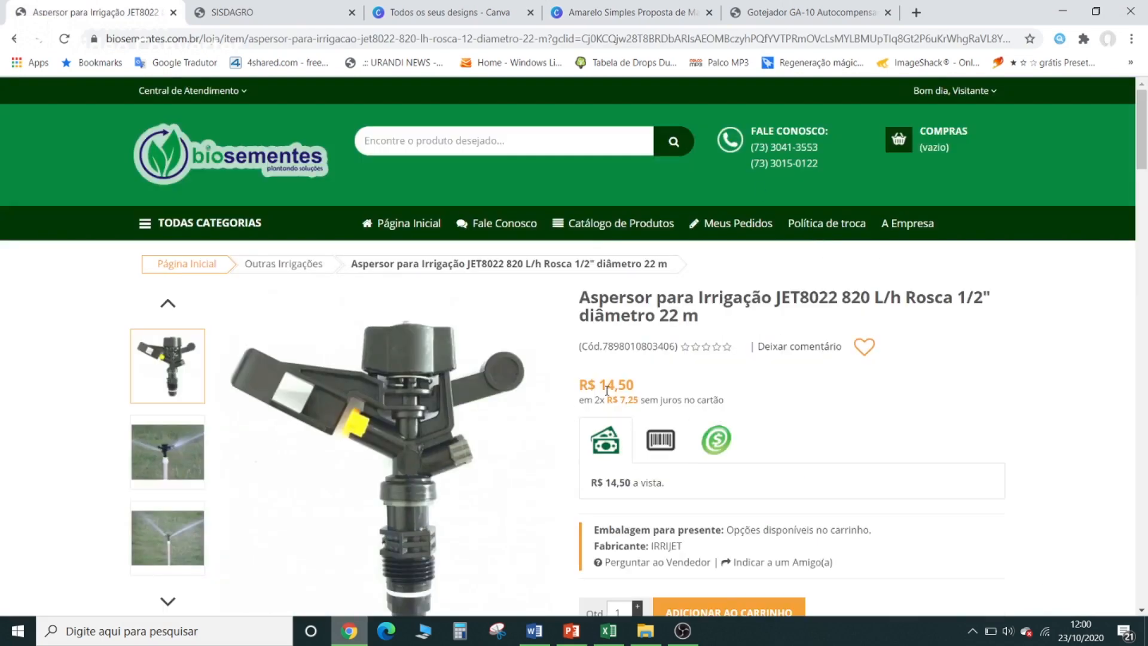
pyautogui.click(1063, 12)
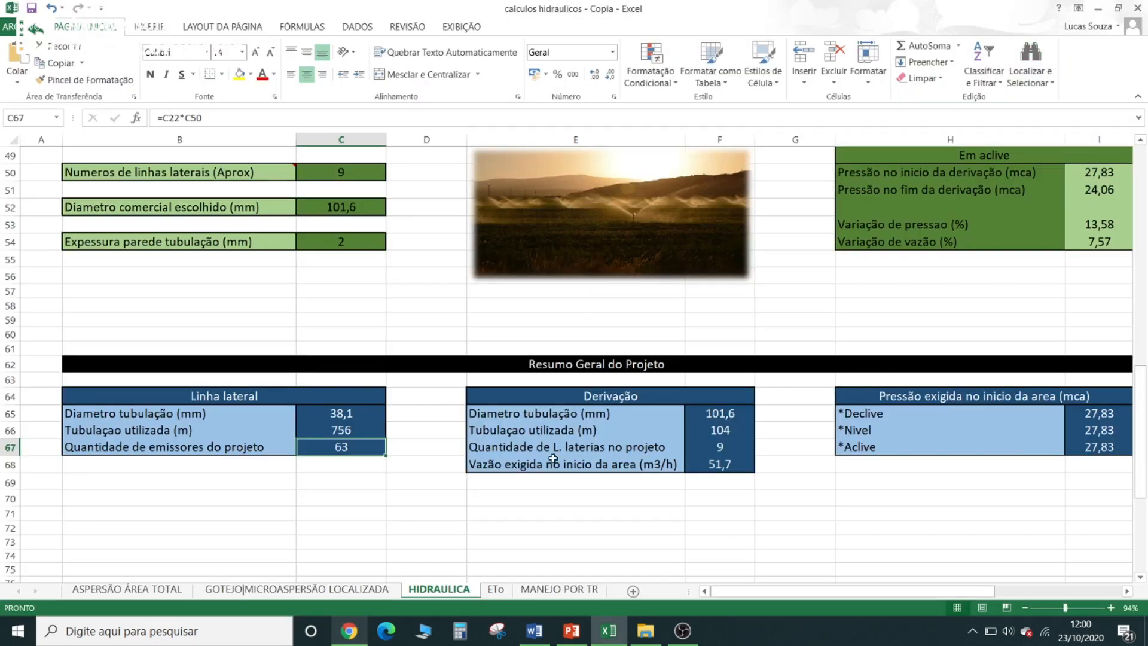
# - Recheck the total pipe length and pipe diameter required for the lateral lines in the project summary
pyautogui.click(359, 430)
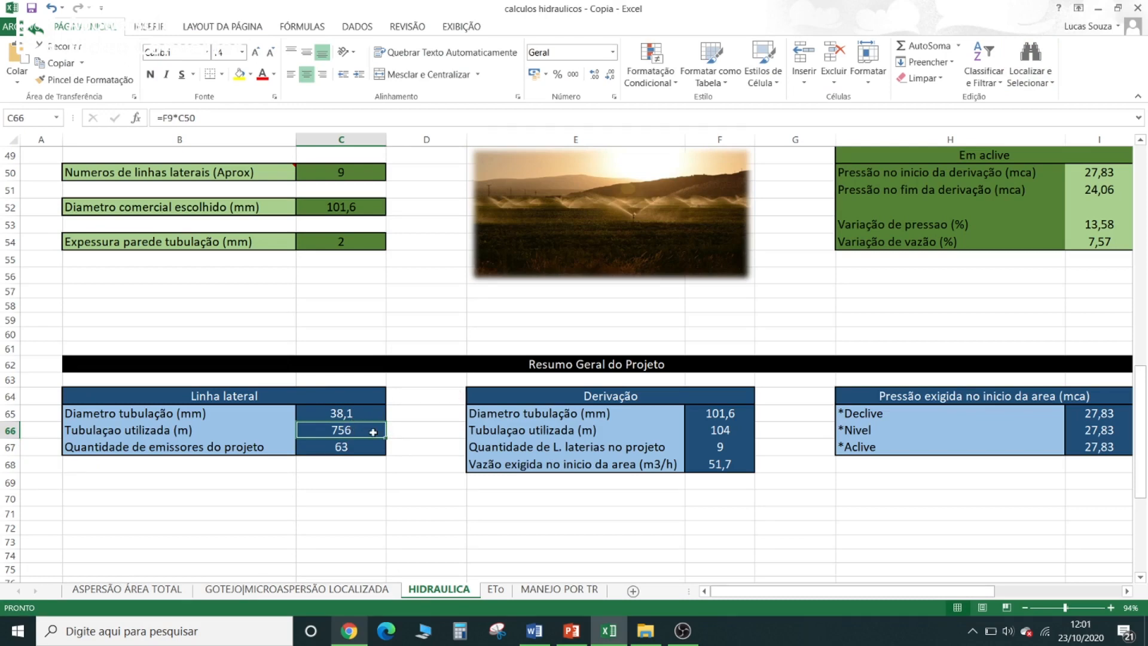
pyautogui.click(360, 415)
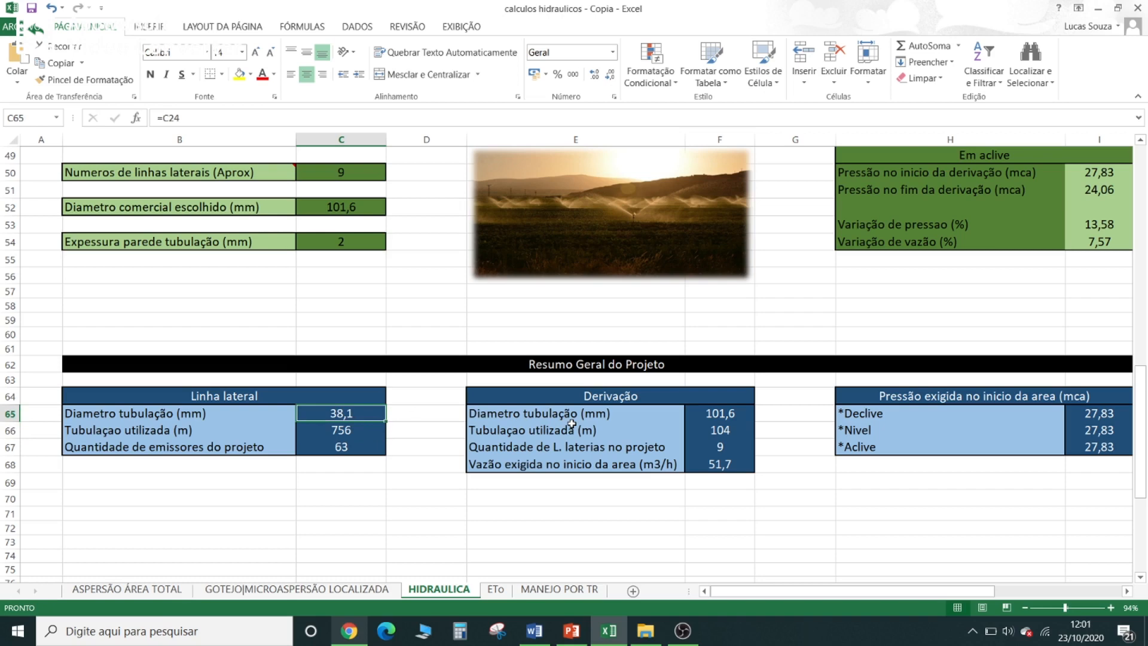
pyautogui.click(423, 398)
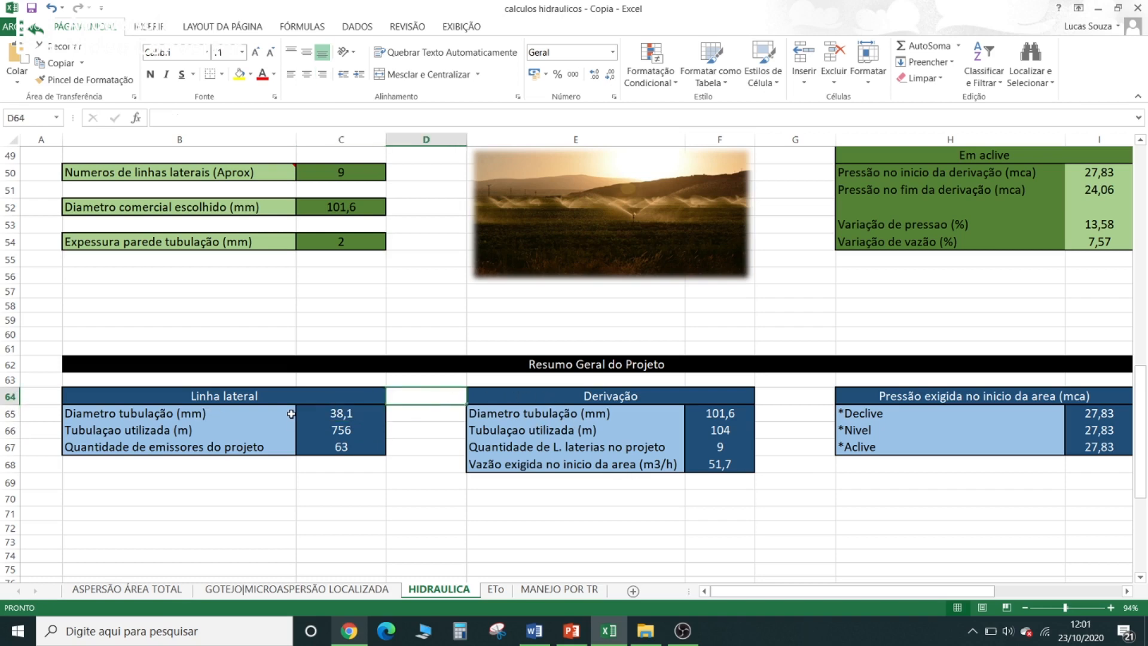
# - Examine the pipe diameter and pipe length under Derivação in the project summary
pyautogui.click(805, 397)
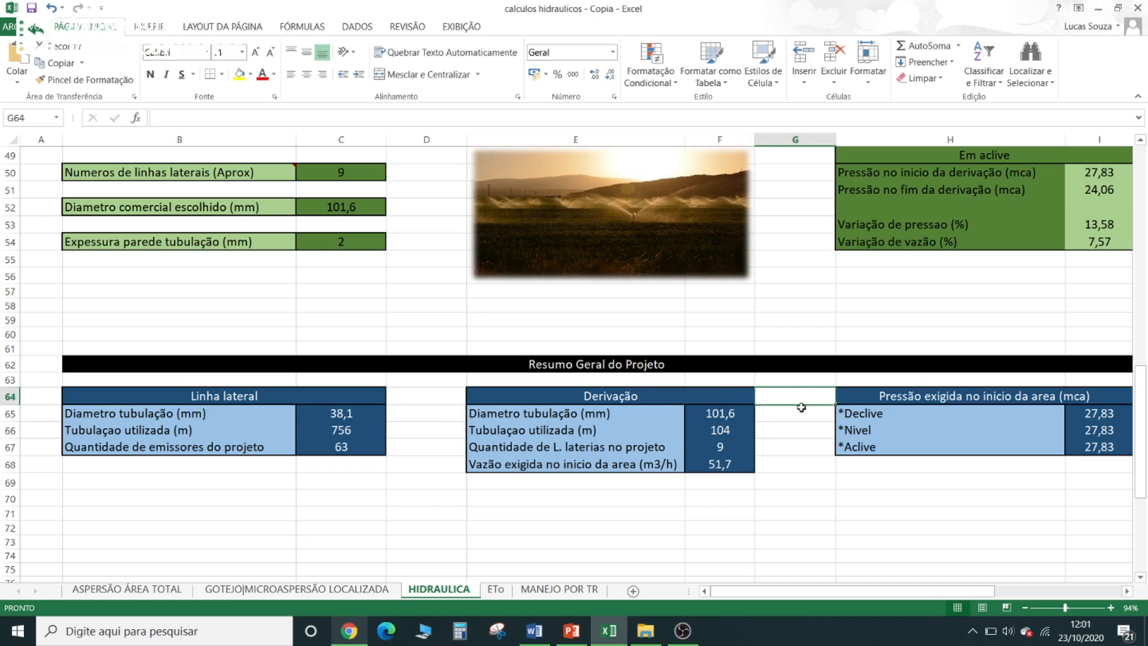
pyautogui.click(728, 411)
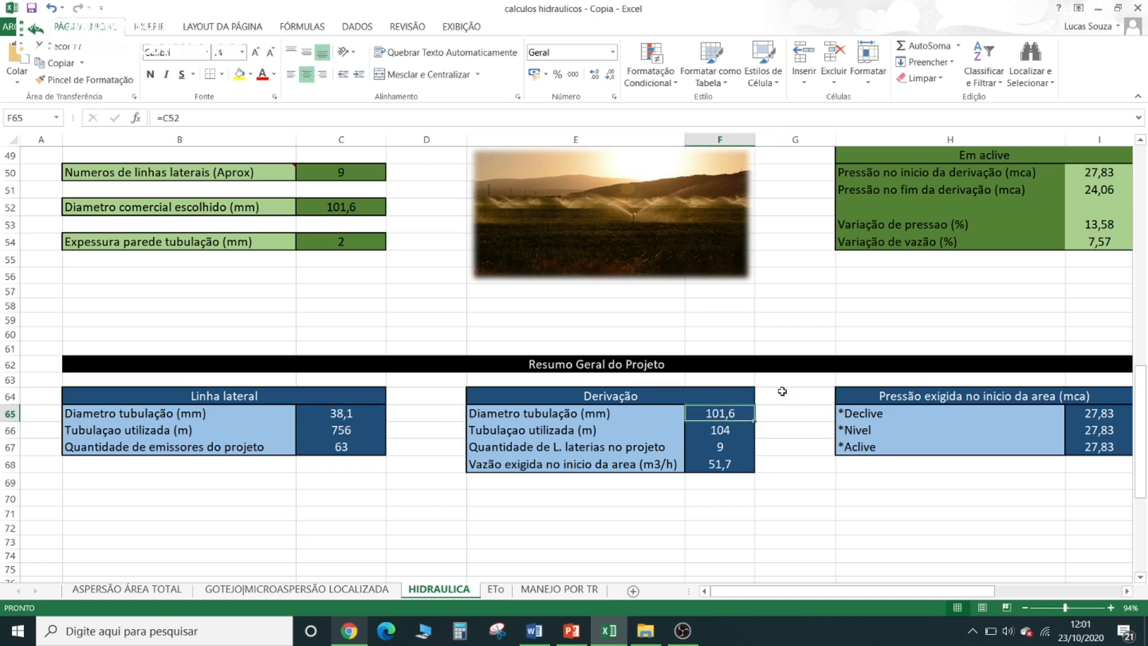
pyautogui.click(737, 432)
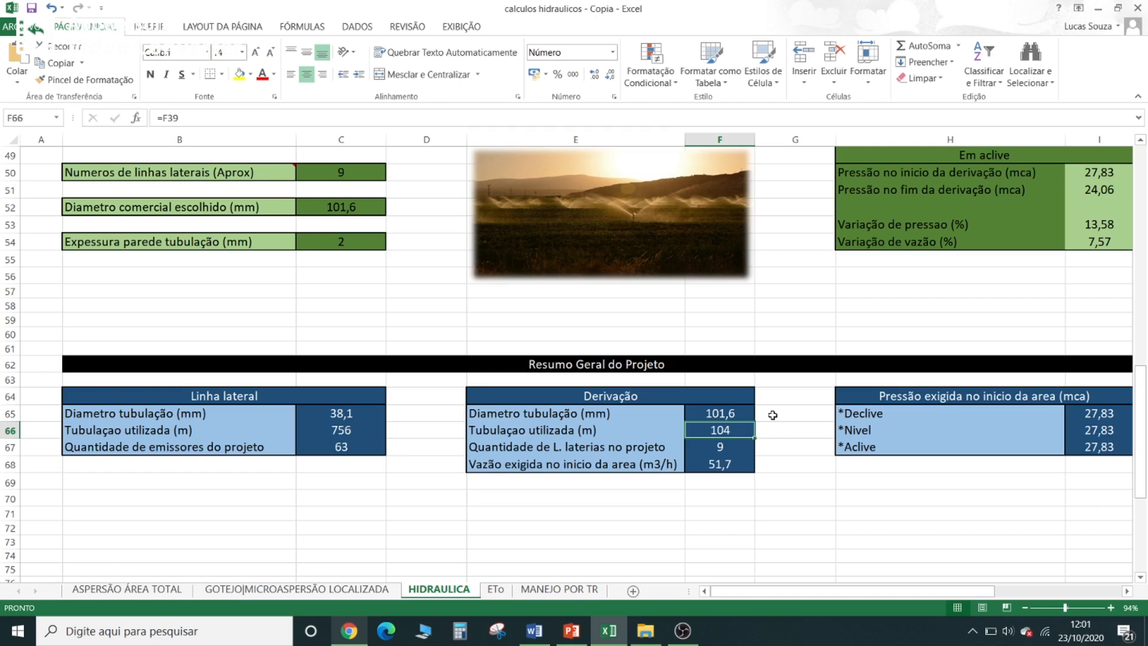
# - Calculate =100/6 in the empty cell G69 to estimate the number of pipe bars, and clear the cell
pyautogui.click(771, 482)
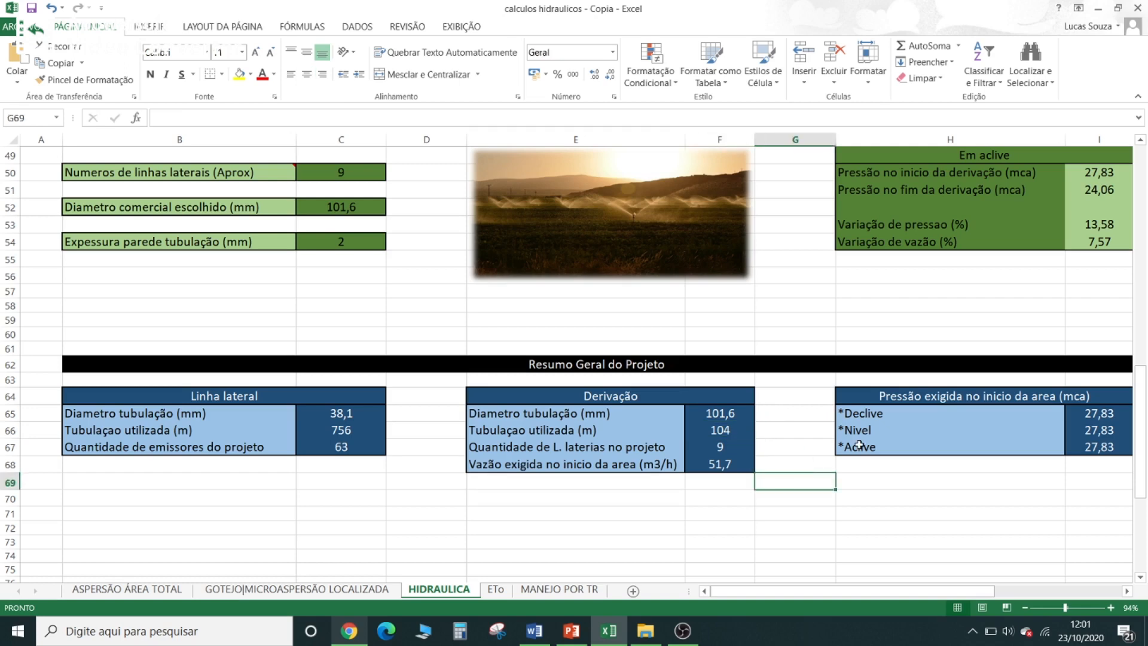
pyautogui.write('=100/6')
pyautogui.press('Return')
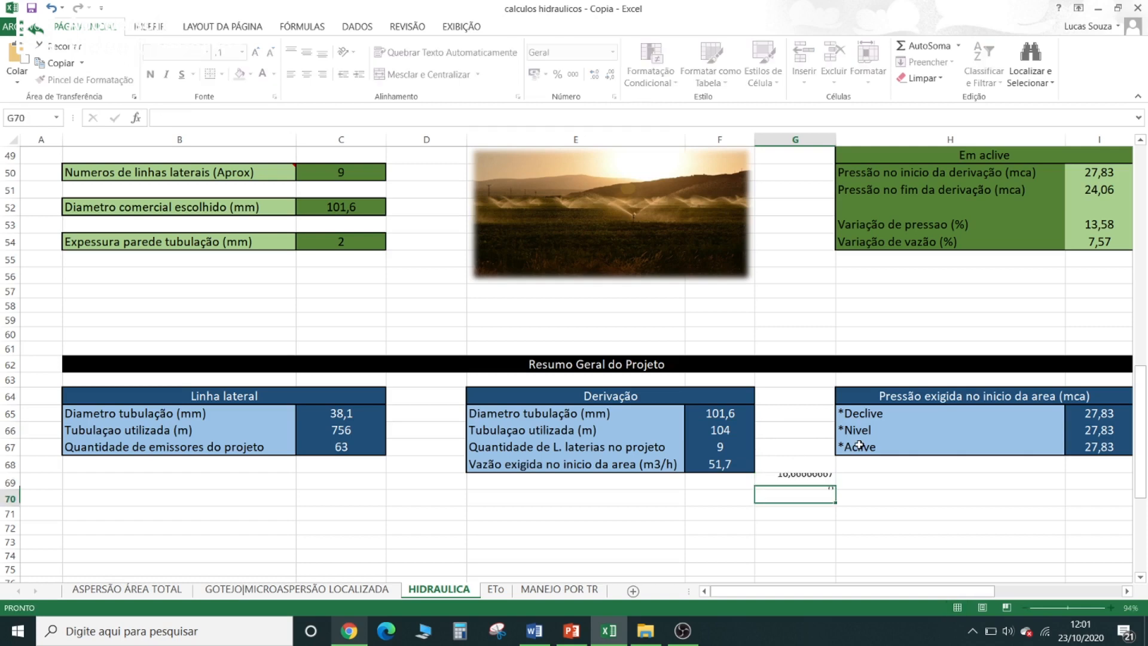
pyautogui.click(807, 478)
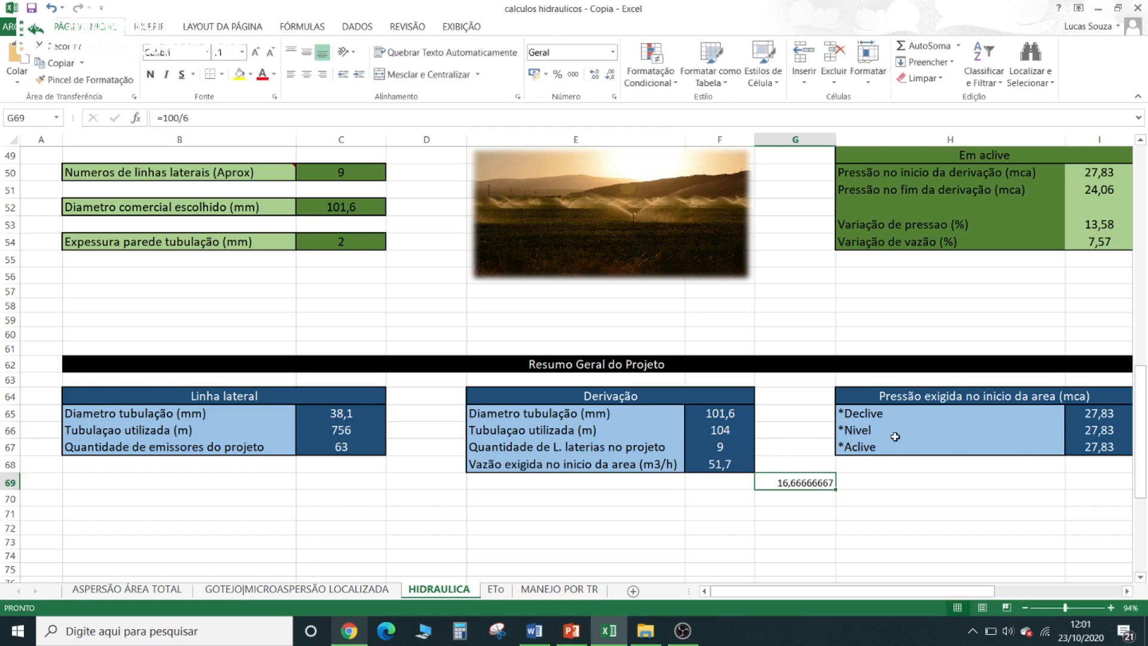
pyautogui.press('BackSpace')
pyautogui.click(805, 450)
pyautogui.click(800, 431)
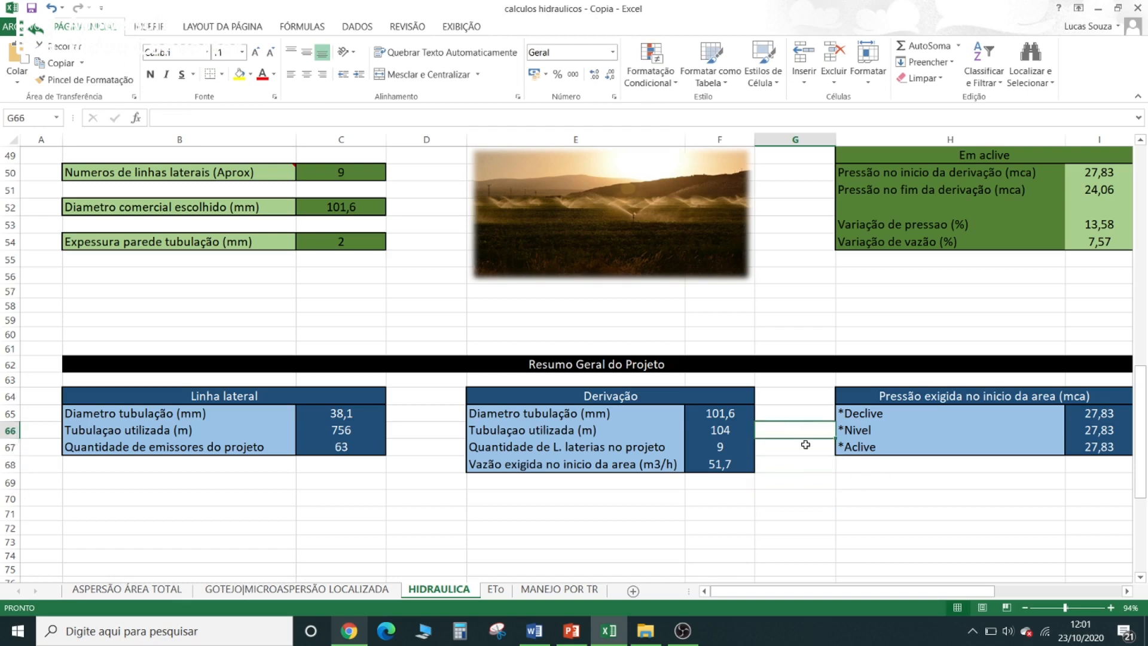
# - Calculate =17*40 in the empty cell G70 to estimate the cost of the pipe bars, and clear the cell
pyautogui.click(813, 495)
pyautogui.write('=17')
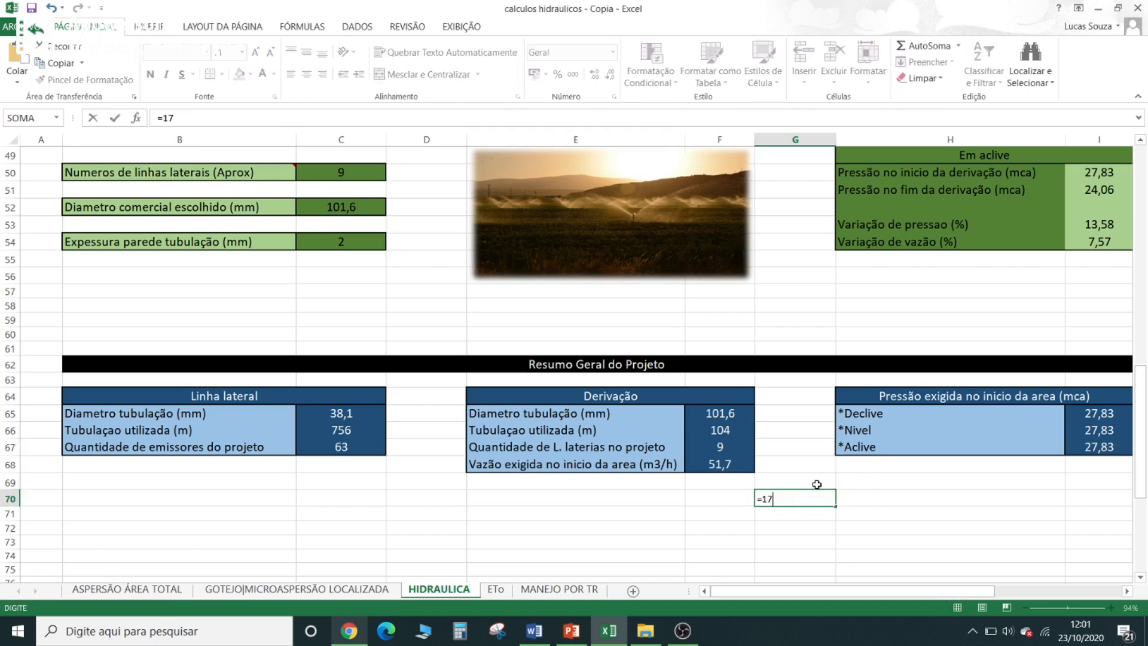
pyautogui.write('*40')
pyautogui.press('Return')
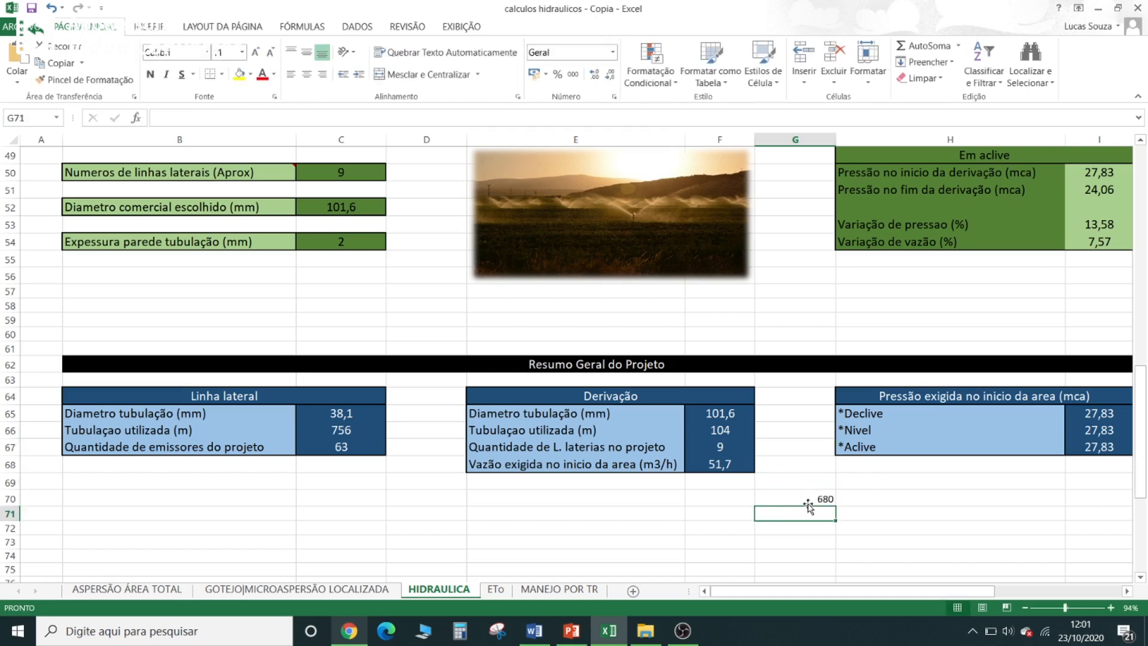
pyautogui.click(809, 501)
pyautogui.press('Delete')
pyautogui.click(802, 434)
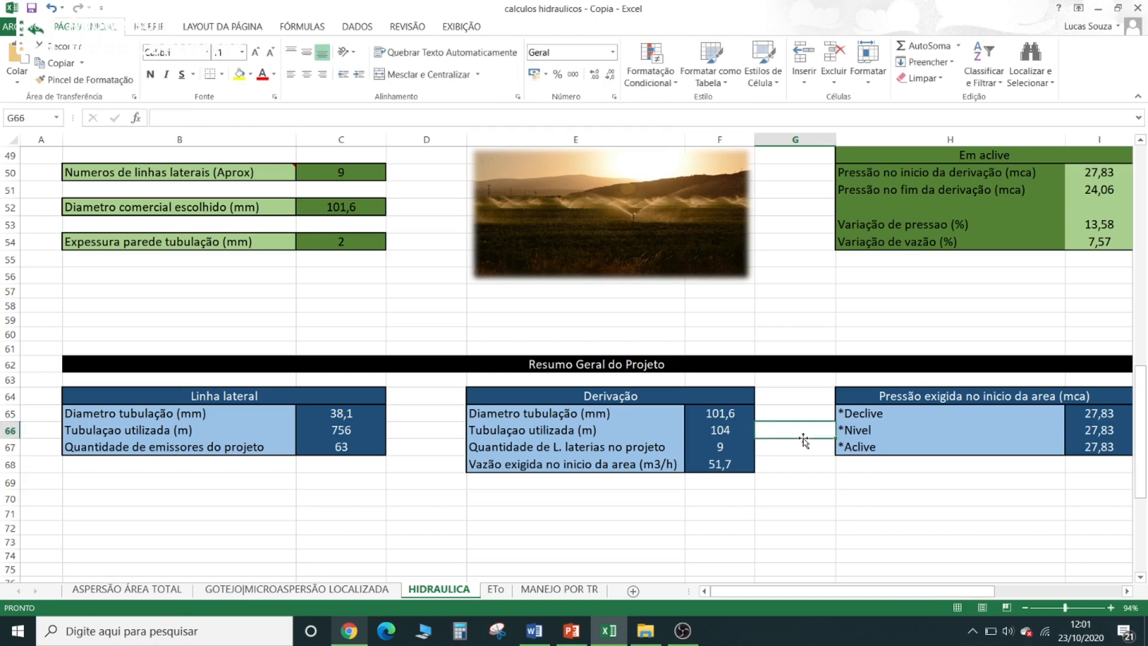
pyautogui.click(805, 397)
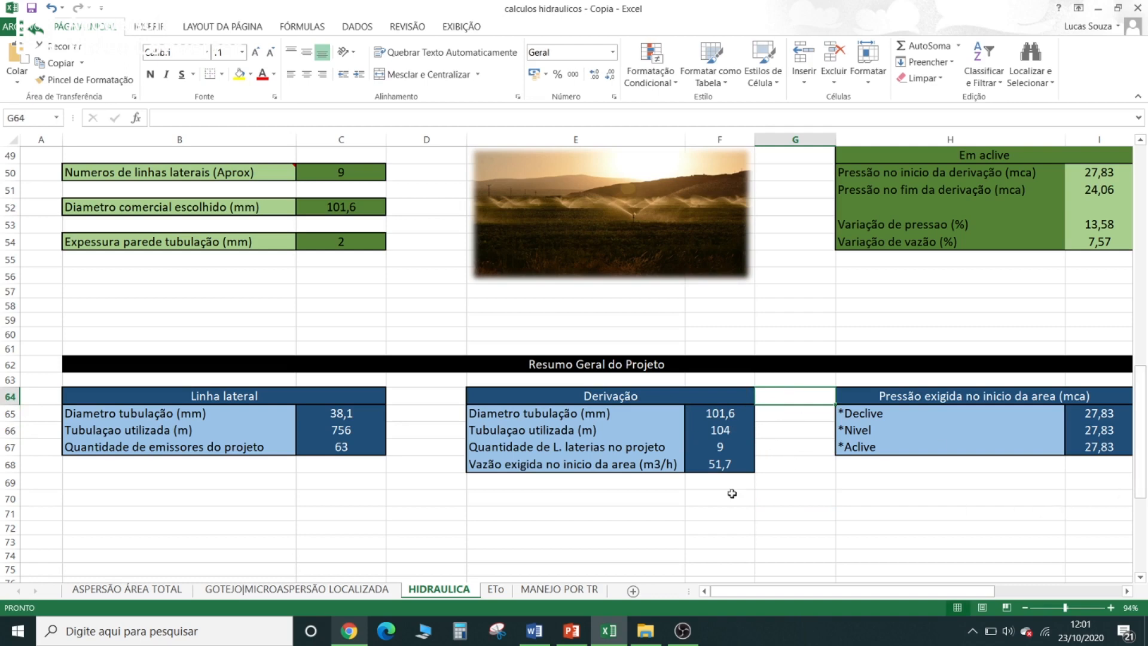
# - Examine the number of lateral lines and the flow required at the start of the area under Derivação
pyautogui.click(602, 461)
pyautogui.click(602, 449)
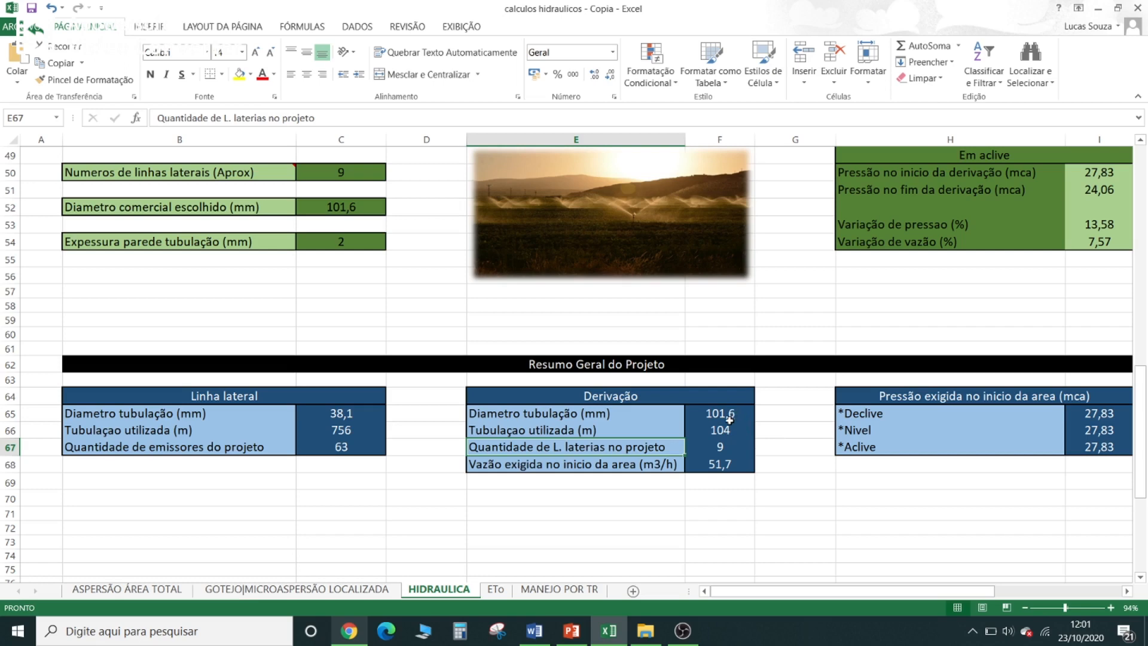
pyautogui.click(715, 446)
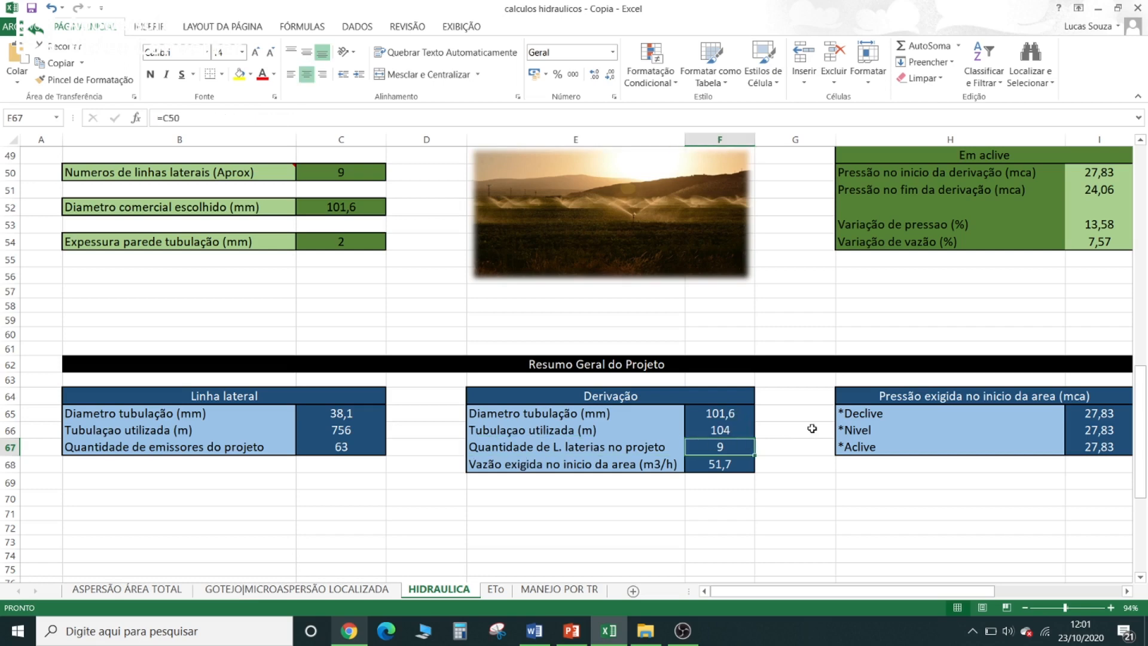
pyautogui.click(646, 460)
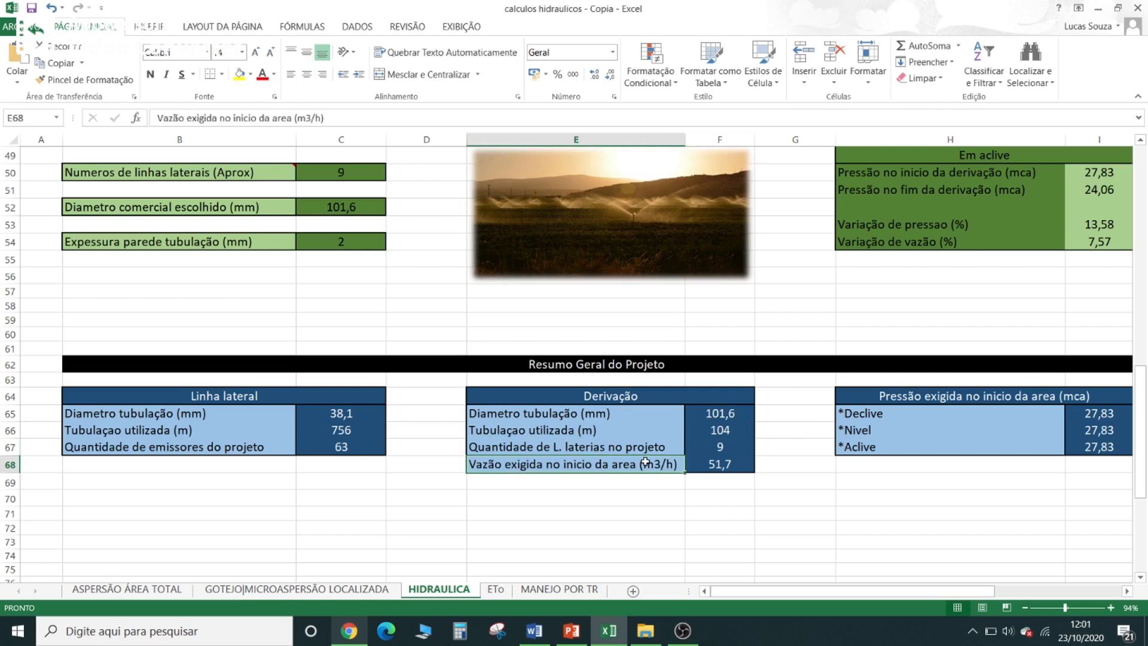
pyautogui.click(700, 462)
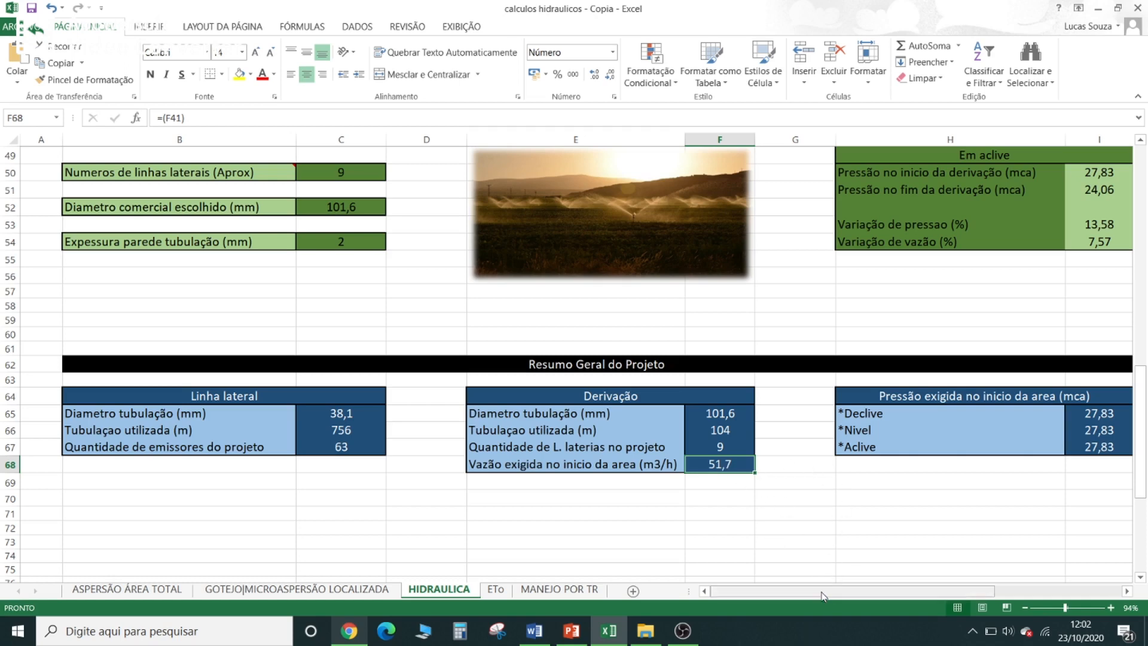
# - Examine the pressure required at the start of the area for the Declive, Nivel and Aclive conditions
pyautogui.moveTo(837, 591); pyautogui.dragTo(868, 591)
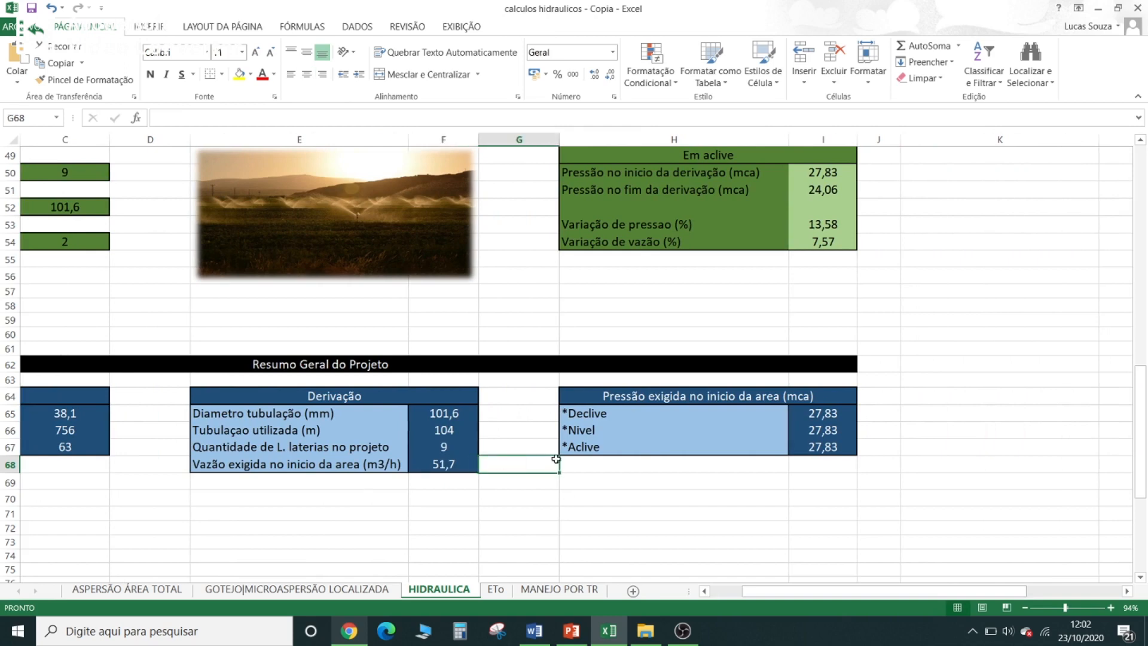
pyautogui.click(823, 434)
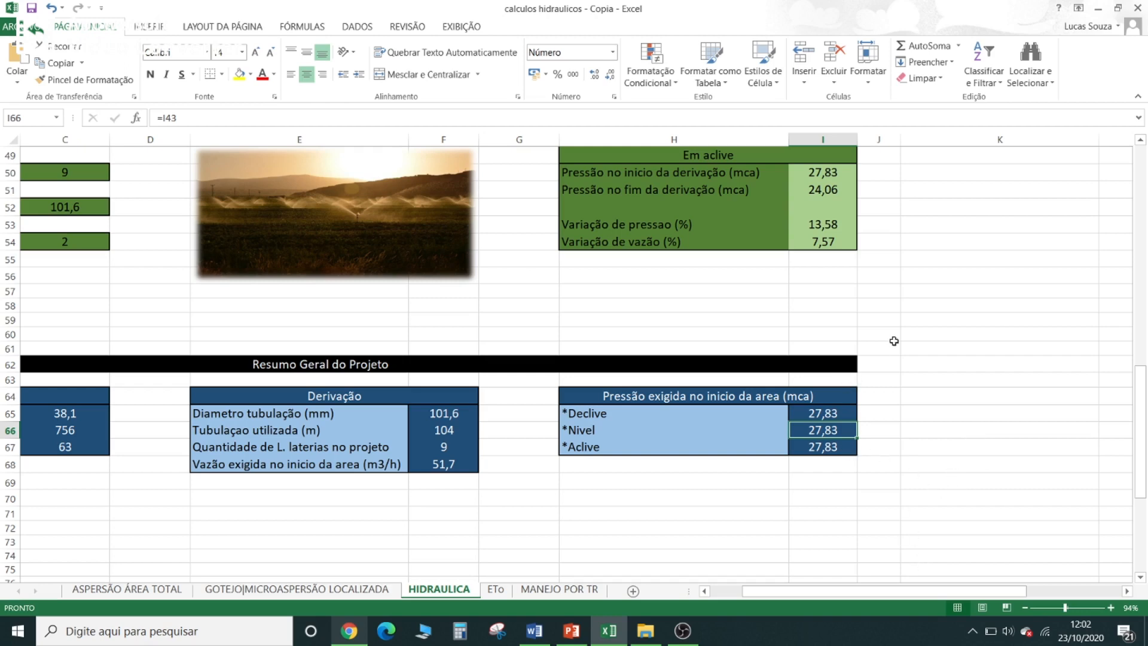
pyautogui.click(837, 413)
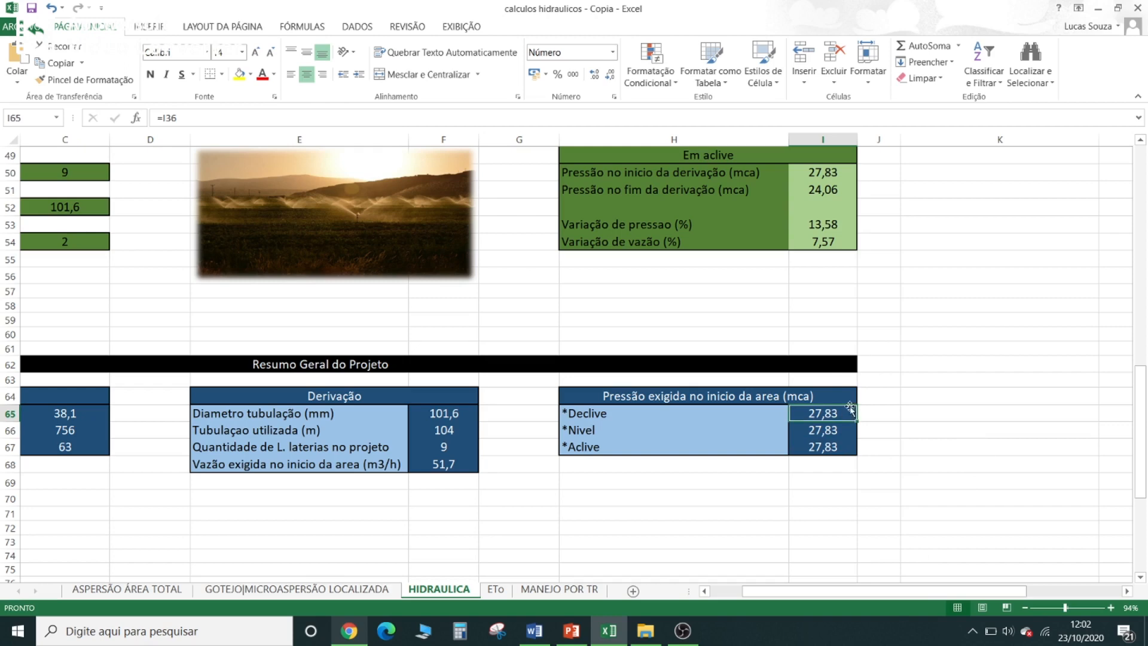
pyautogui.click(830, 431)
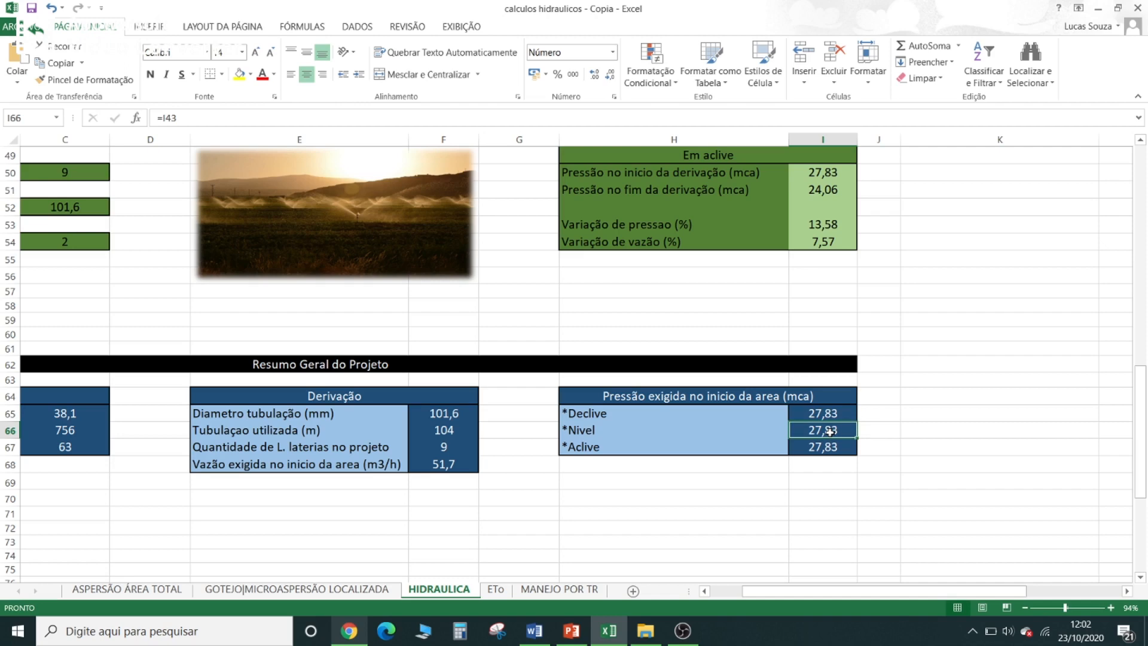
pyautogui.click(685, 450)
pyautogui.click(826, 447)
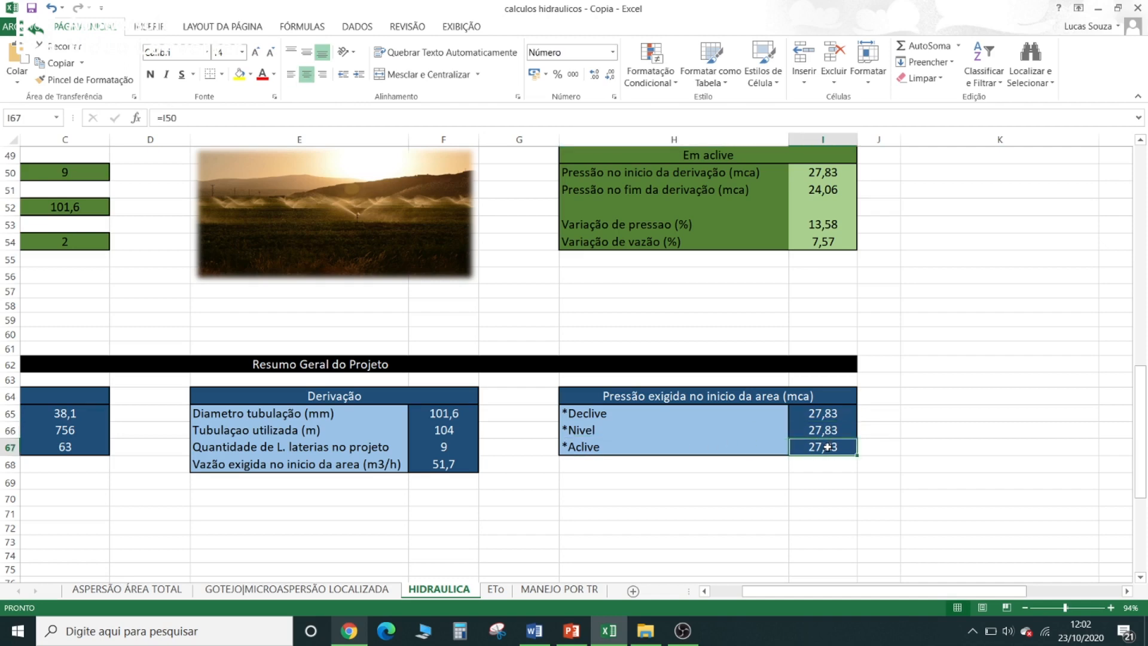
# - Recheck the required starting pressure for the Nivel condition and bring the whole project summary back into view
pyautogui.click(873, 396)
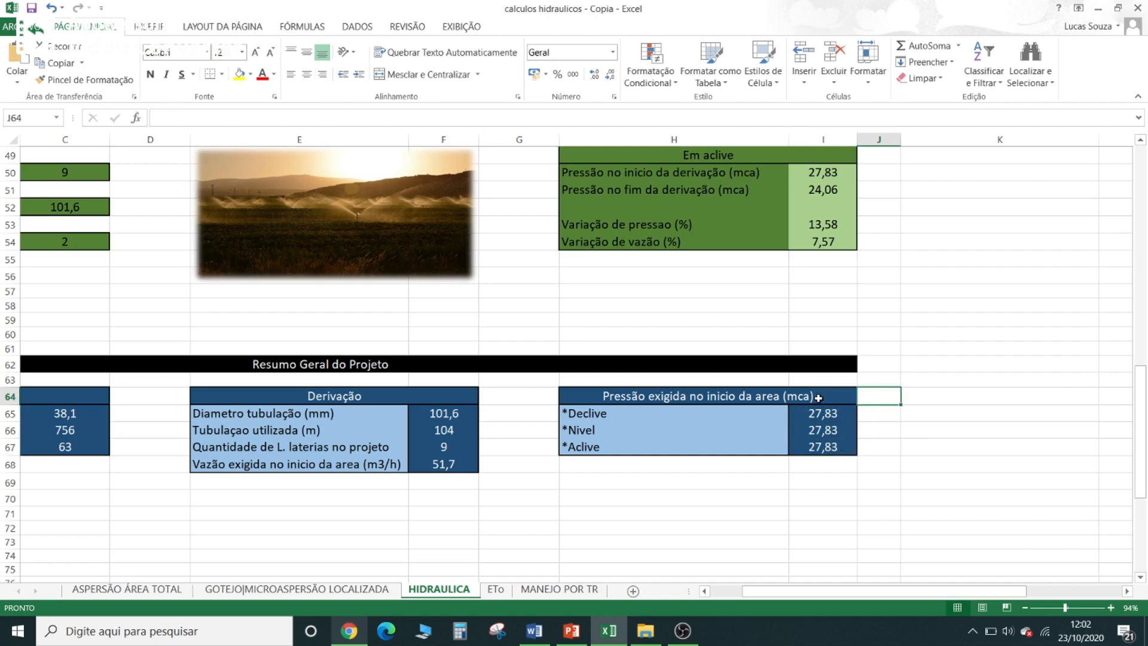
pyautogui.click(763, 423)
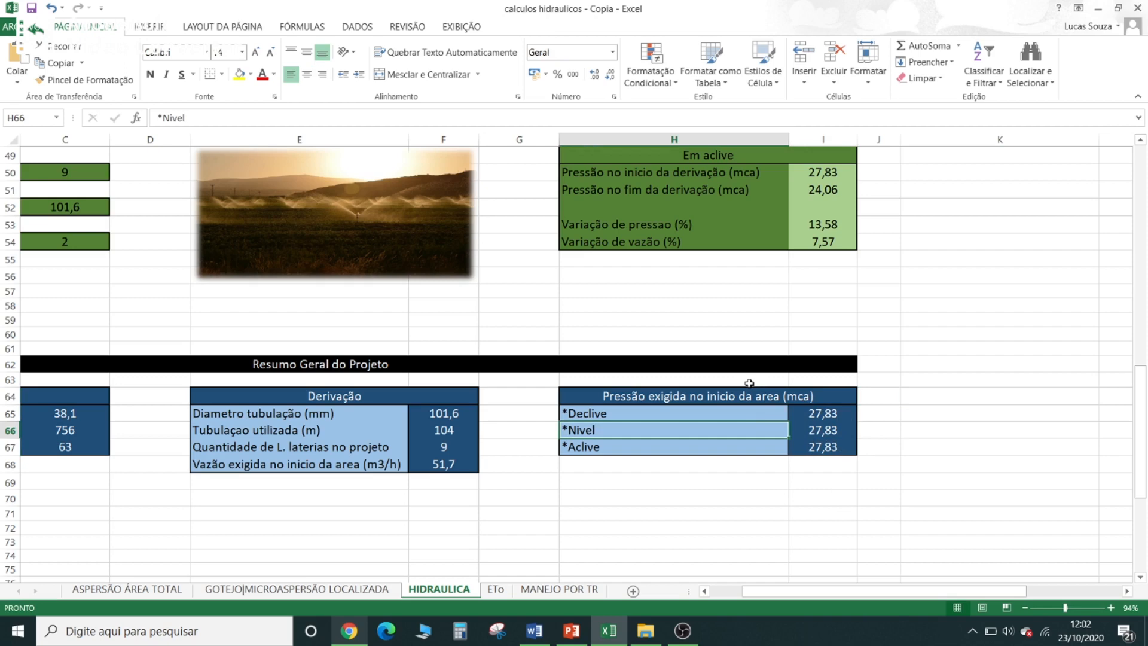
pyautogui.click(819, 428)
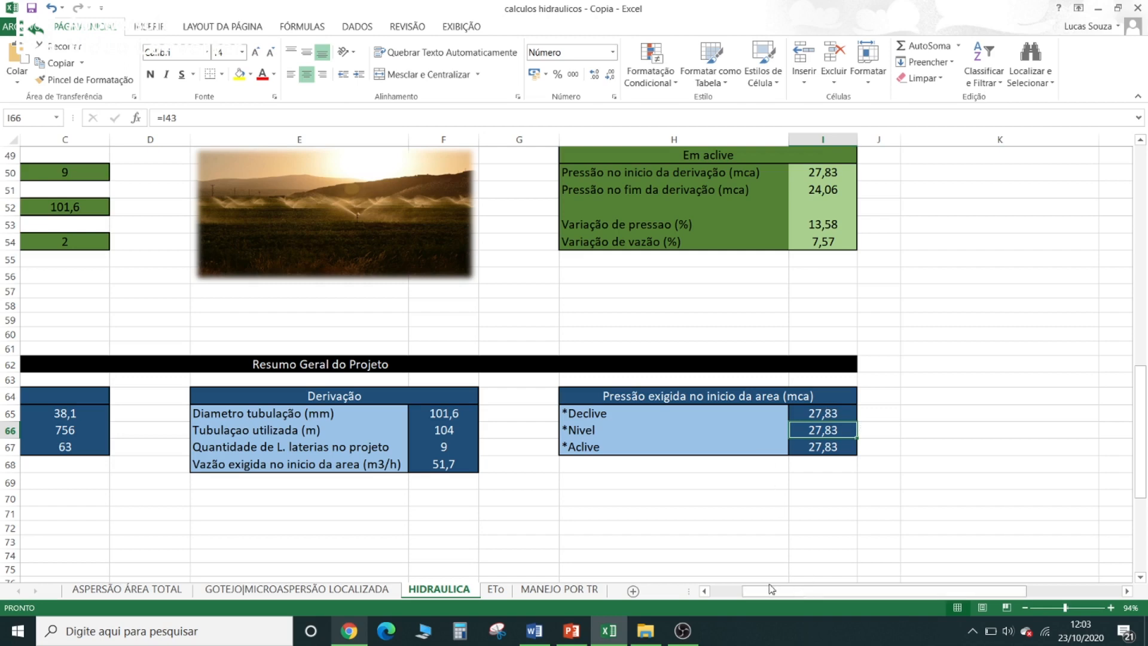
pyautogui.moveTo(771, 592); pyautogui.dragTo(738, 574)
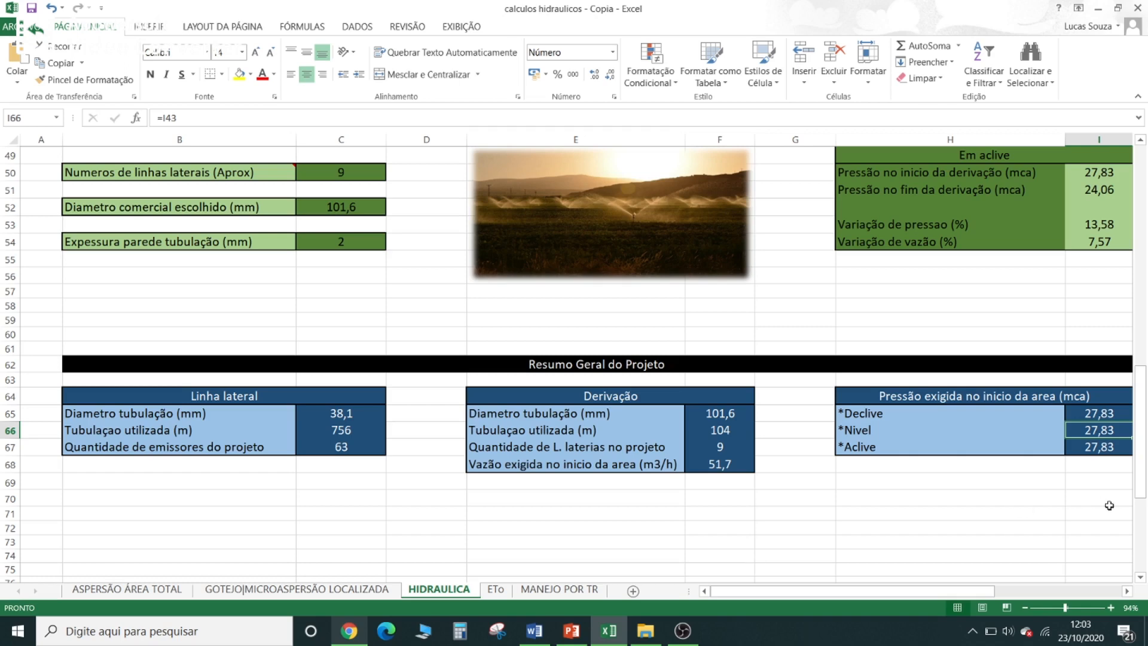
# - Compare the pressure required at the start of the area for the Declive and Nivel conditions in the project summary
pyautogui.press('Up')
pyautogui.press('Up')
pyautogui.press('Down')
pyautogui.click(1106, 429)
pyautogui.click(1102, 414)
pyautogui.click(1101, 431)
pyautogui.scroll(1, 843, 483)
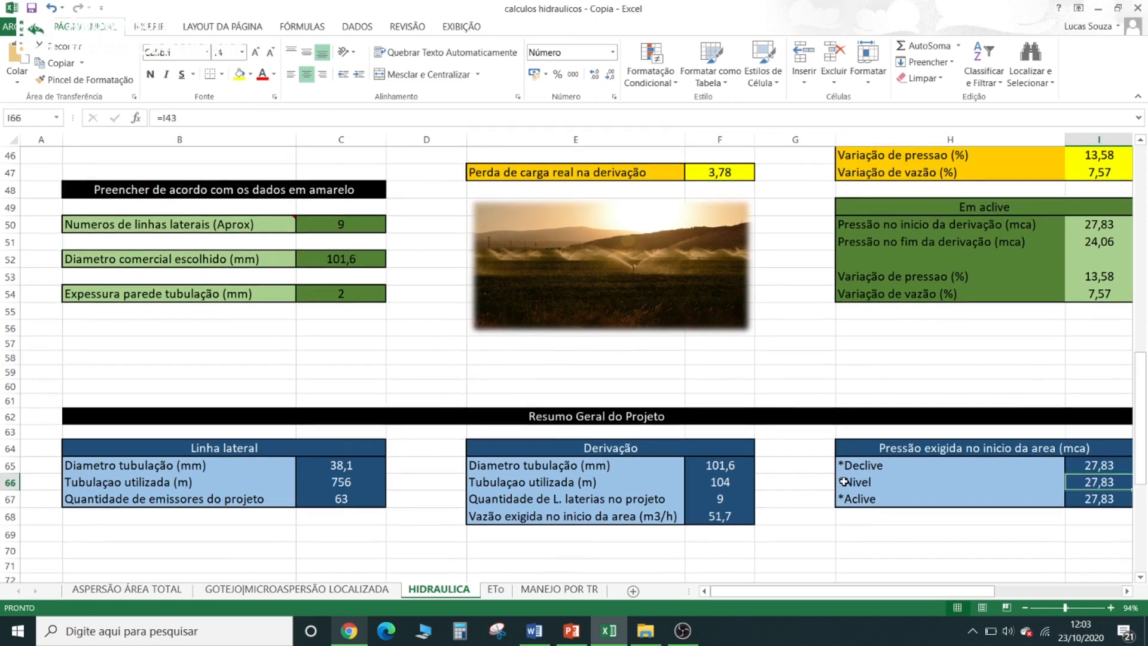
pyautogui.scroll(-3, 844, 476)
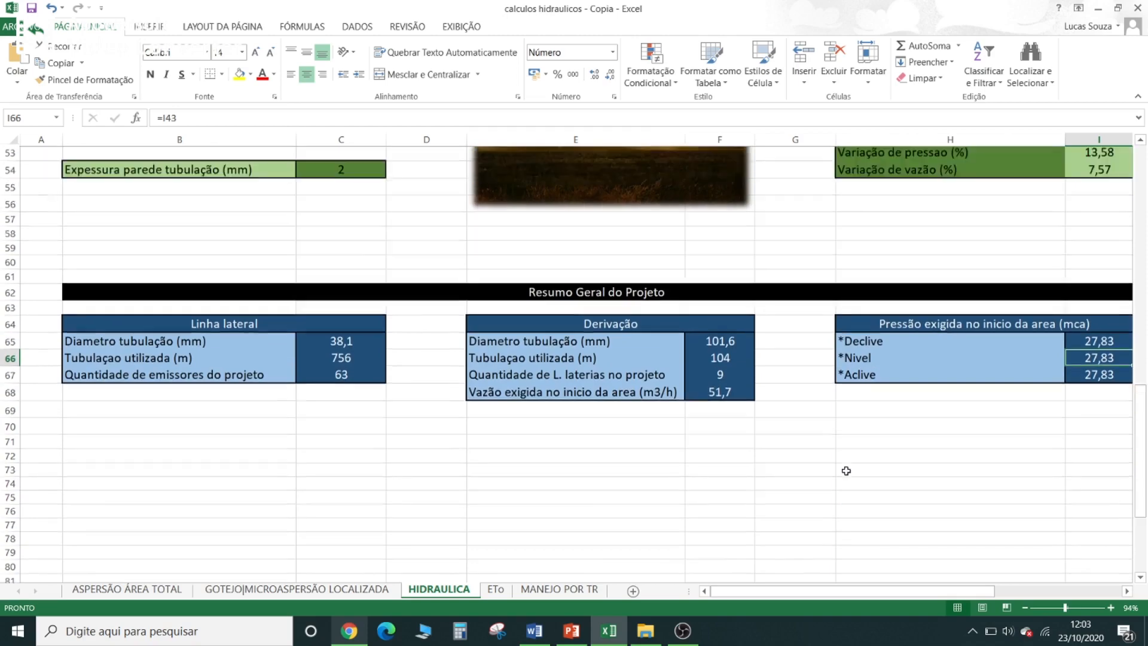
# - Switch to PowerPoint to examine the layout drawing of the derivation and lateral lines, and return to the Excel spreadsheet
pyautogui.scroll(9, 845, 468)
pyautogui.scroll(8, 843, 496)
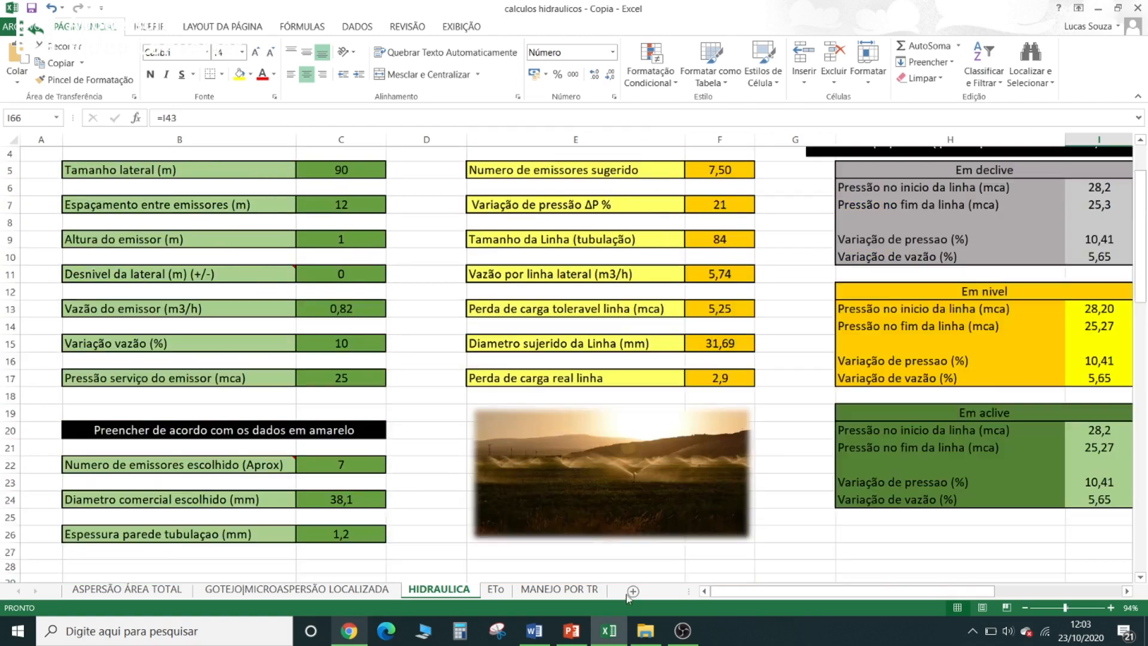
pyautogui.click(588, 635)
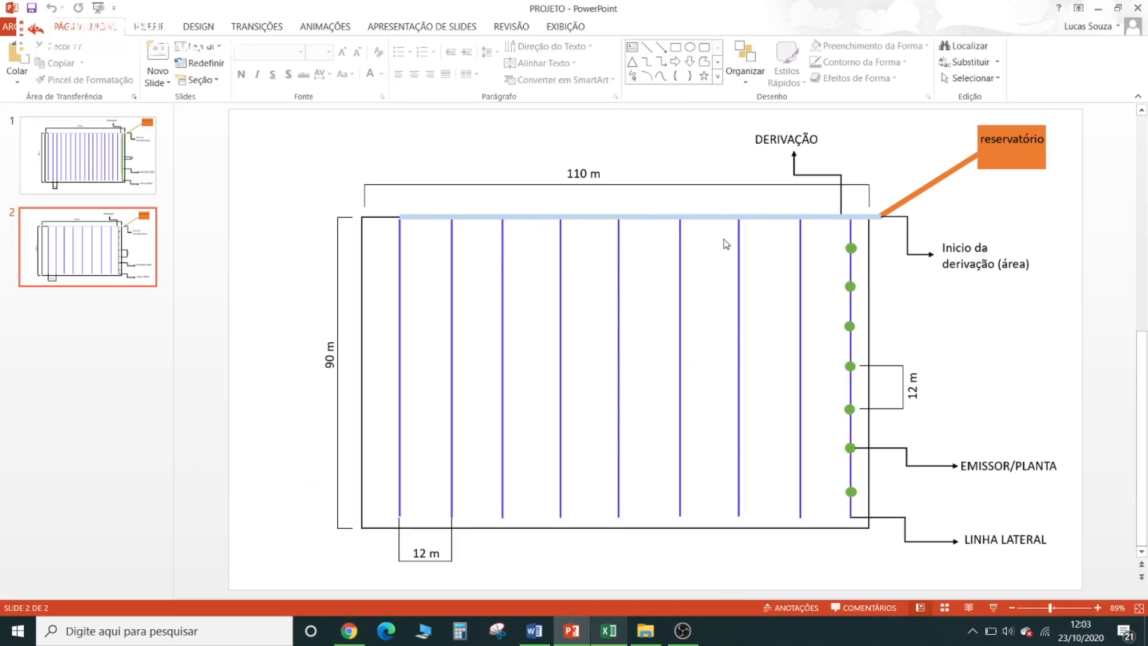
pyautogui.click(1097, 8)
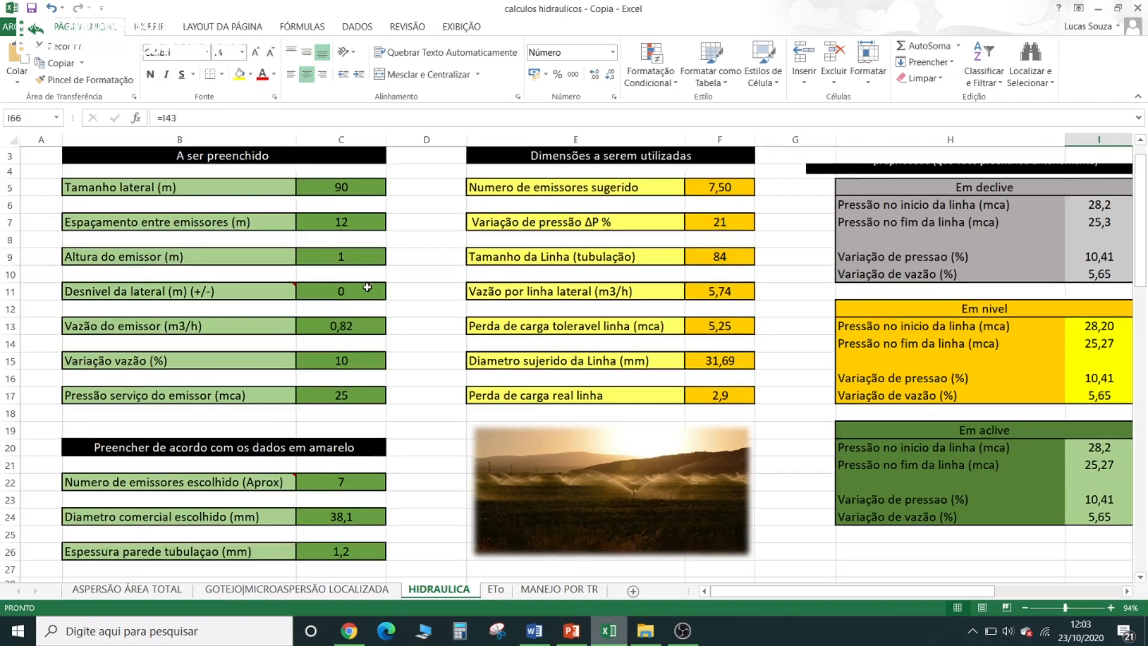
# - Set the Tamanho area derivação value to 55 m in the derivation line section and dismiss the battery notification
pyautogui.scroll(1, 423, 249)
pyautogui.scroll(-6, 456, 292)
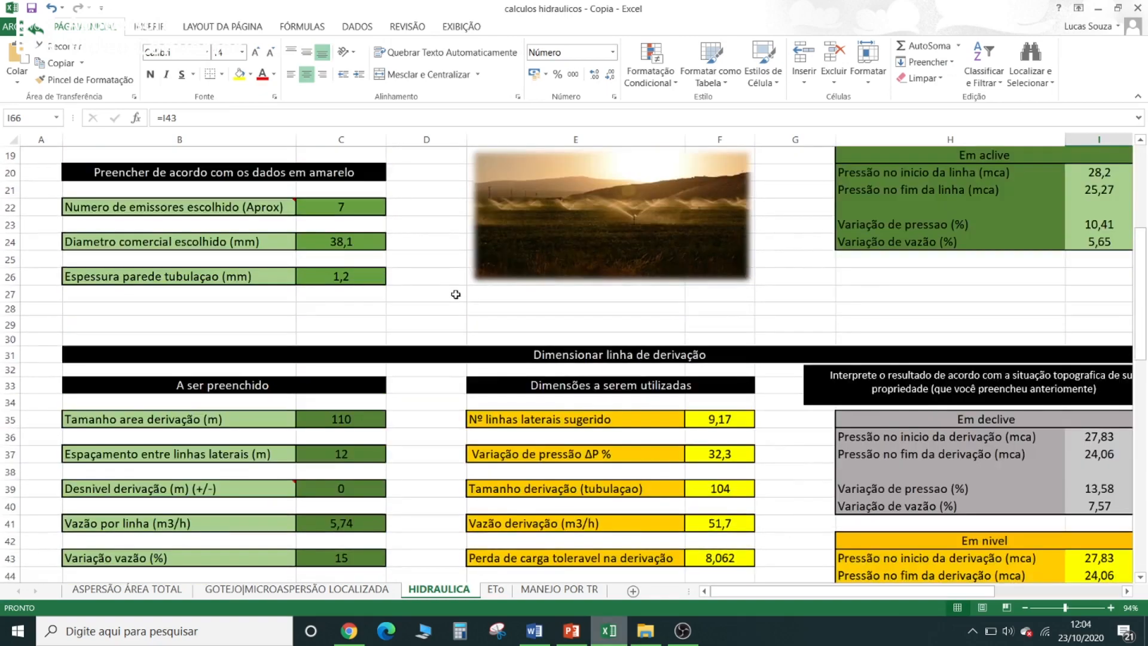
pyautogui.scroll(-3, 455, 294)
pyautogui.click(357, 265)
pyautogui.write('55')
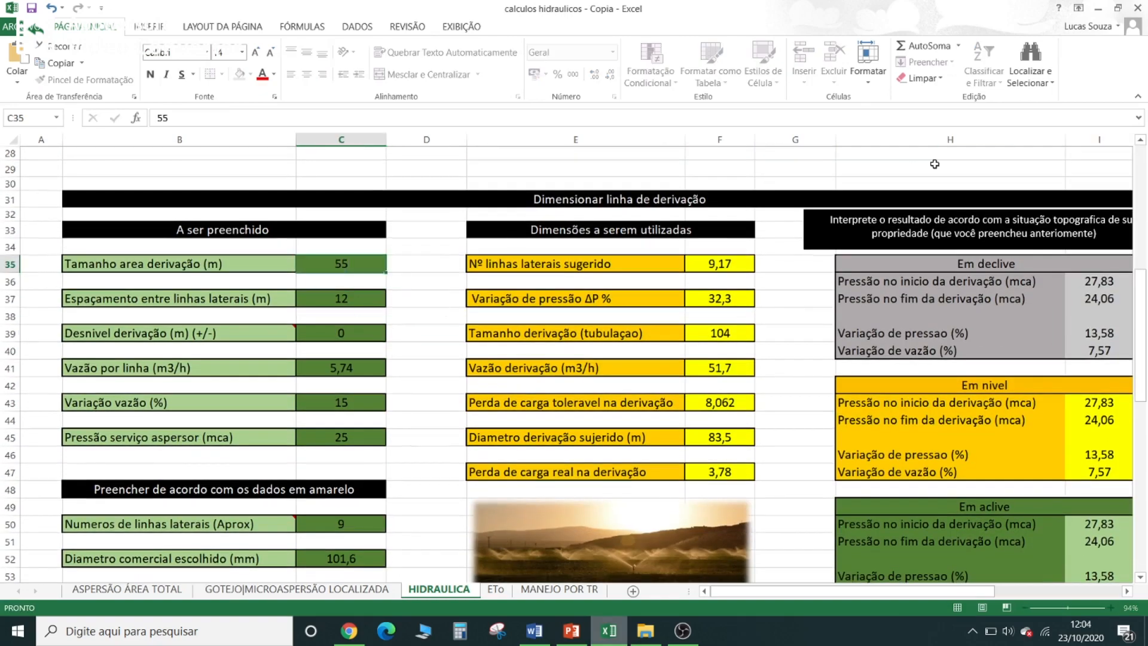
pyautogui.press('Return')
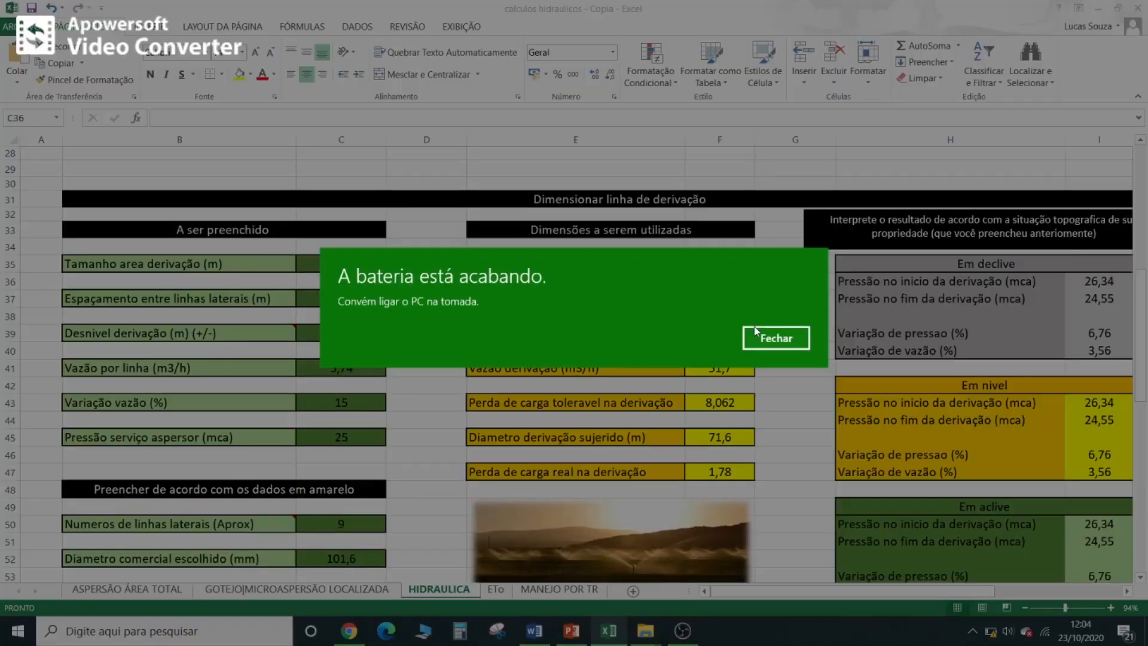
pyautogui.click(755, 330)
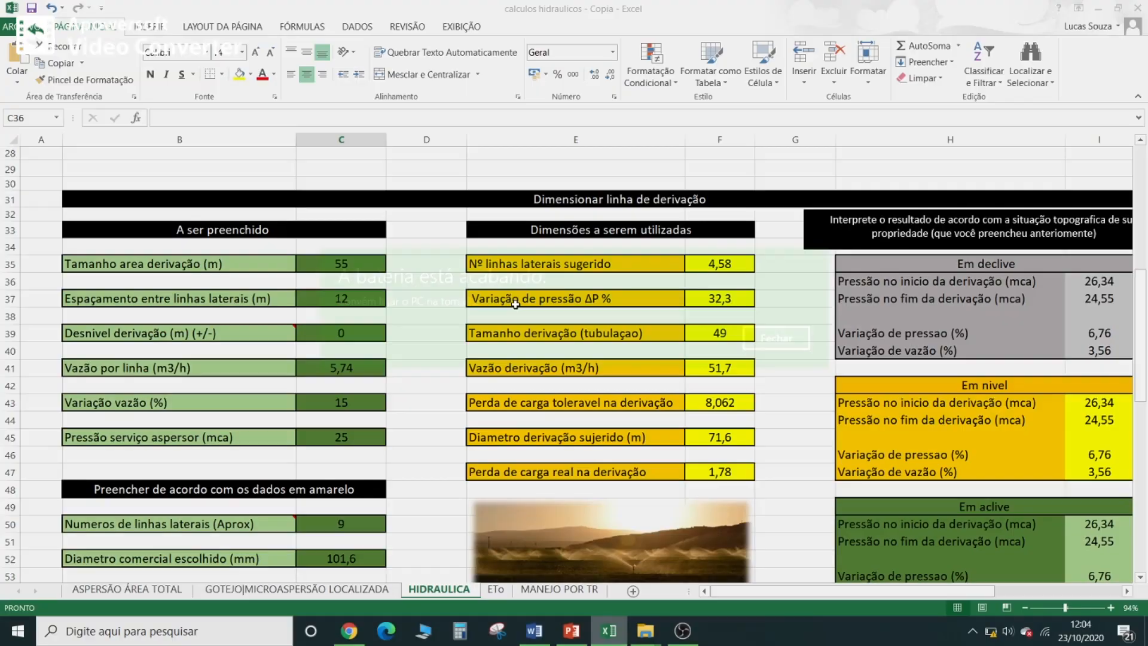
# - Restore the Tamanho area derivação value to 110 m
pyautogui.click(363, 267)
pyautogui.write('110')
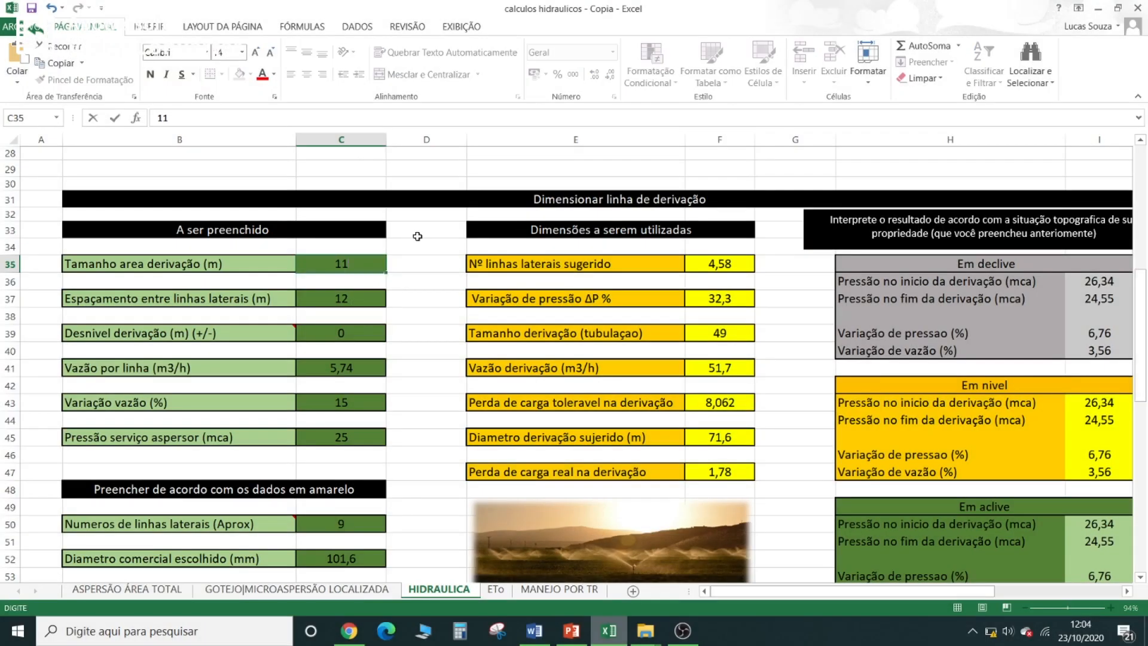
pyautogui.press('Return')
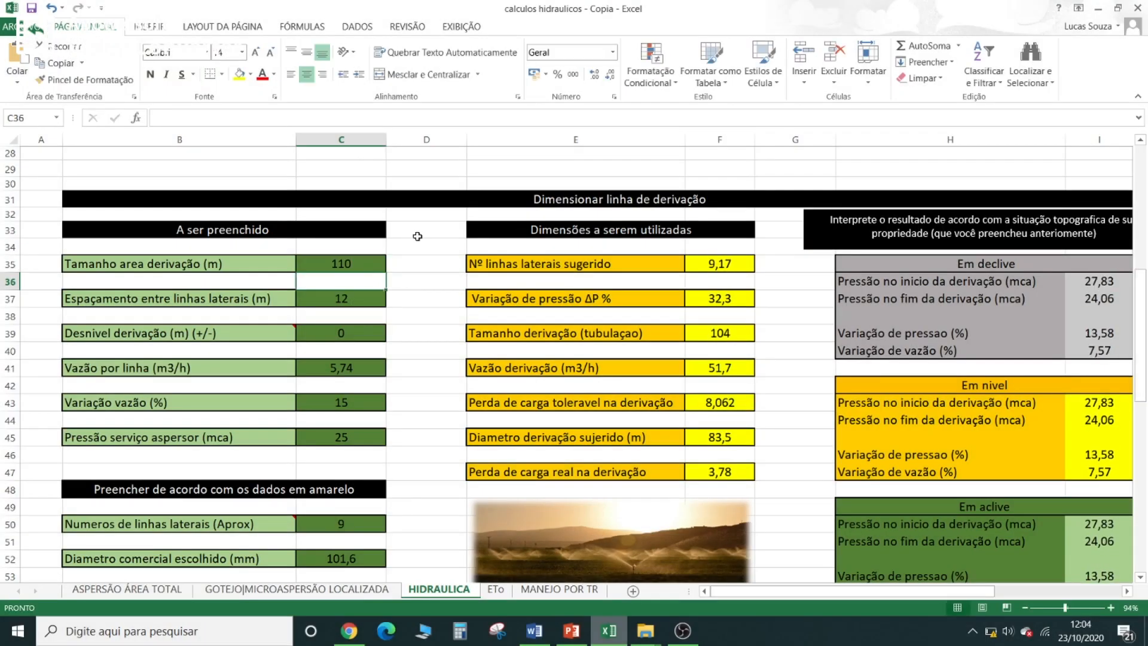
# - Examine the Derivação data and the required starting pressures in the Resumo Geral do Projeto tables
pyautogui.scroll(-8, 418, 237)
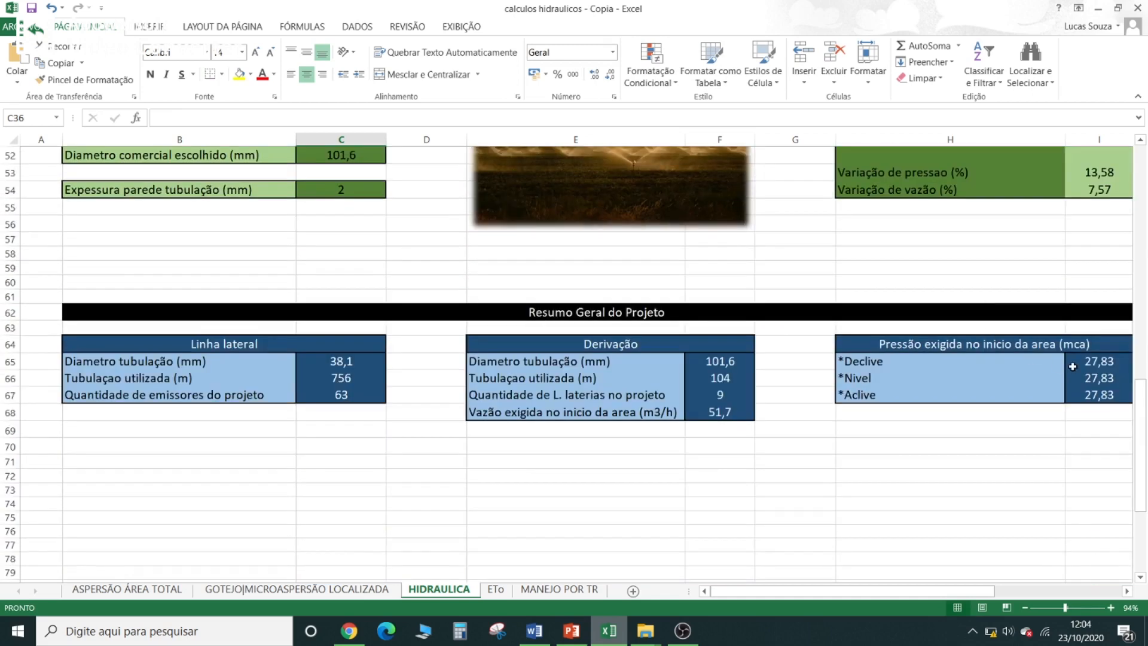
pyautogui.click(1072, 365)
pyautogui.click(803, 415)
pyautogui.click(796, 393)
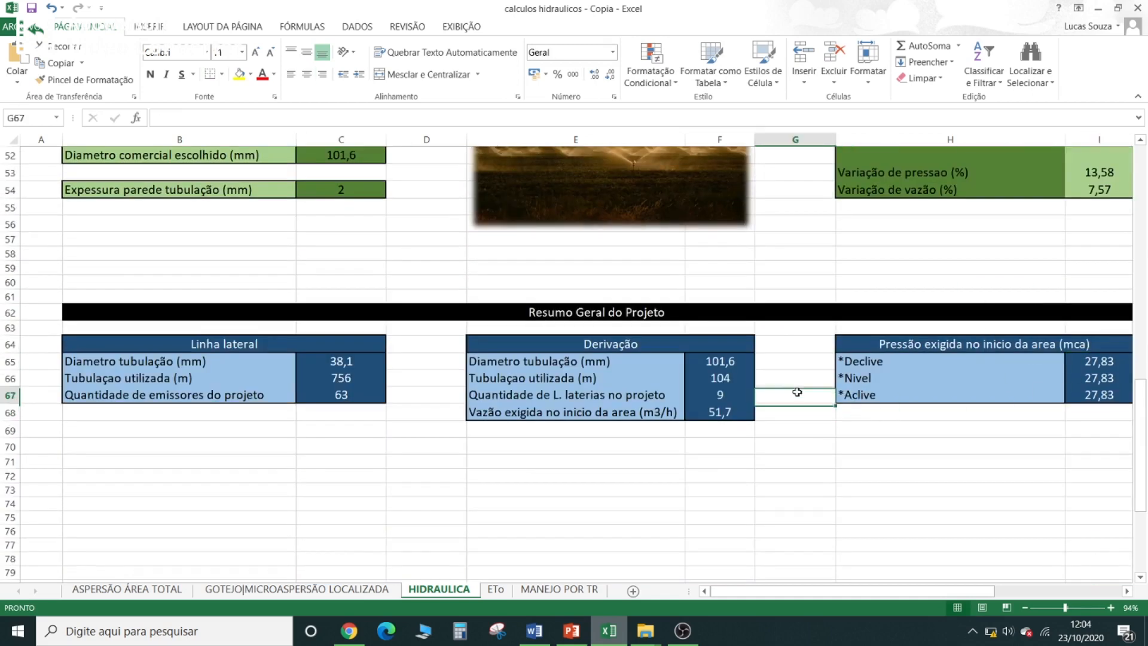
pyautogui.click(798, 378)
pyautogui.click(795, 359)
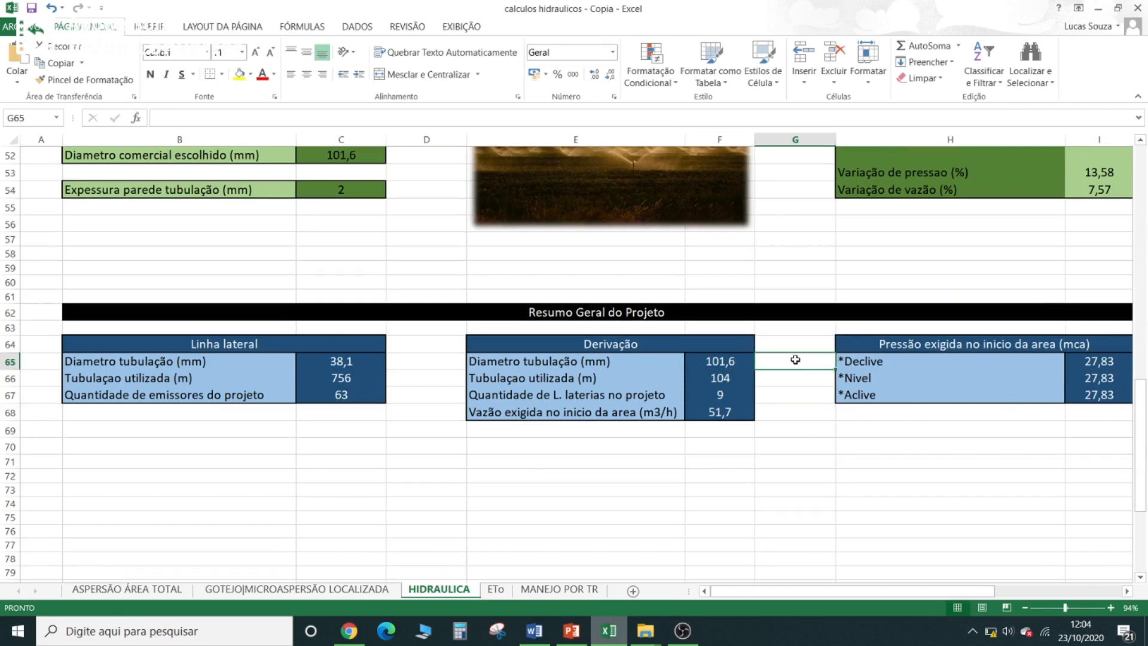
pyautogui.click(795, 343)
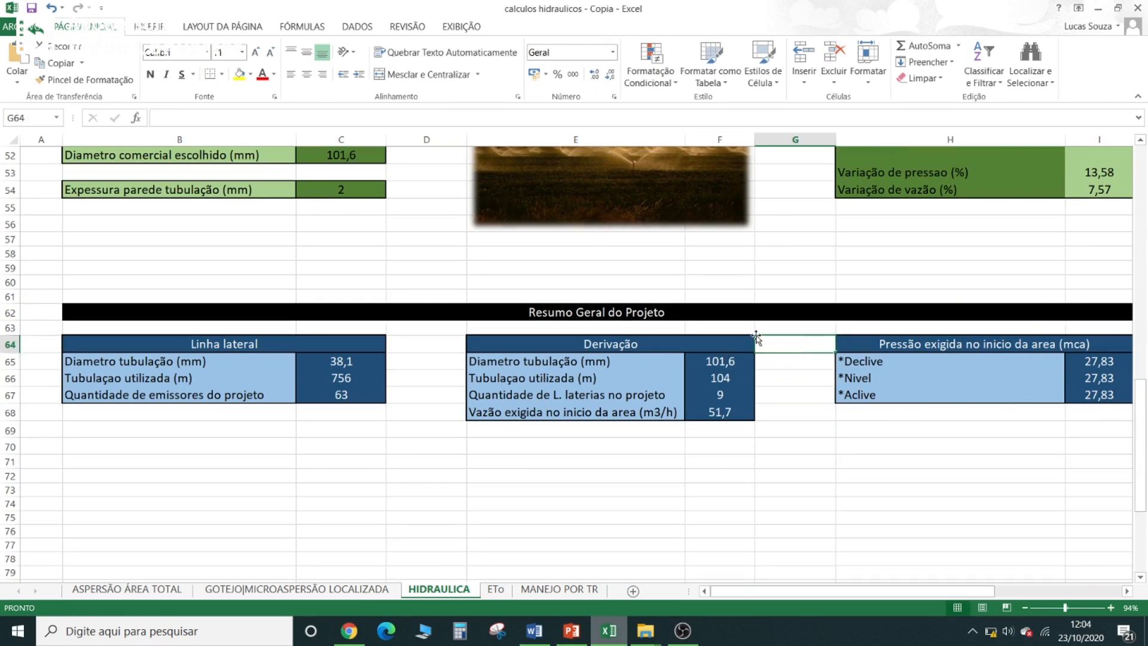
pyautogui.click(786, 366)
pyautogui.click(785, 379)
pyautogui.click(784, 396)
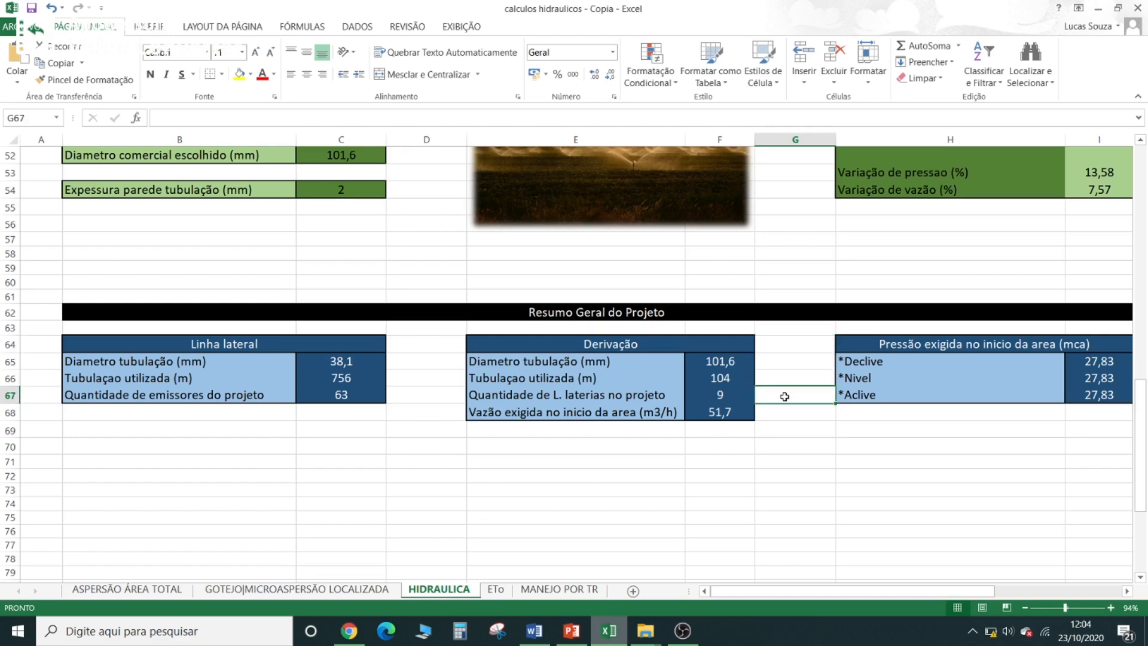
# - Review the derivation line's sizing data and the project summary again, and switch to OBS
pyautogui.scroll(6, 784, 396)
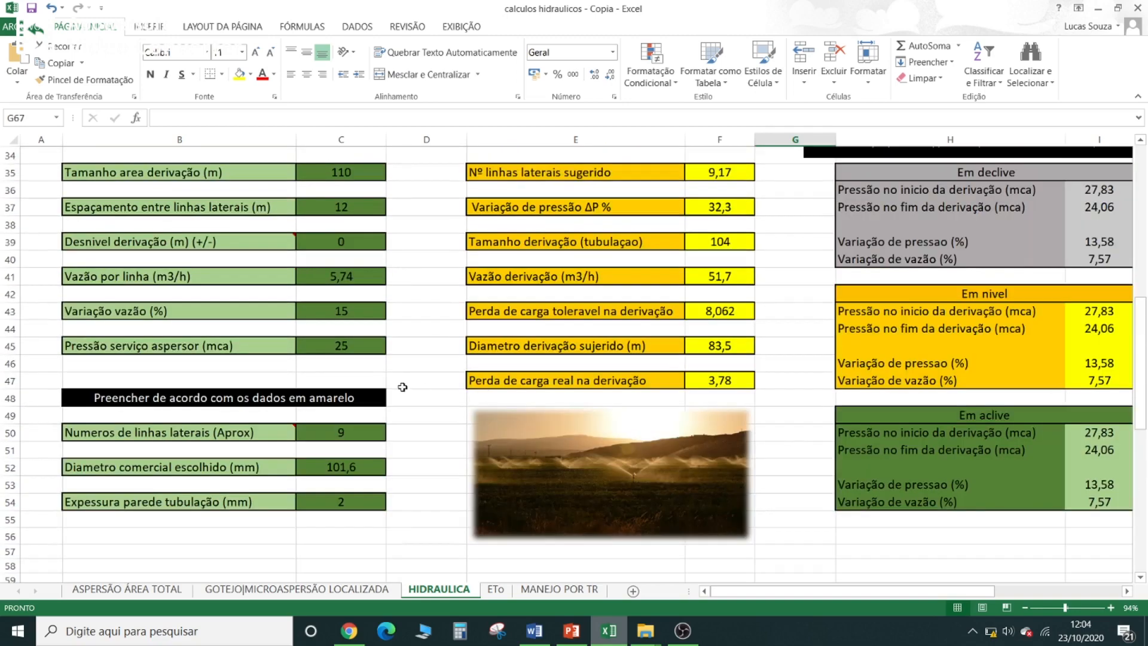
pyautogui.scroll(3, 402, 387)
pyautogui.scroll(-10, 402, 387)
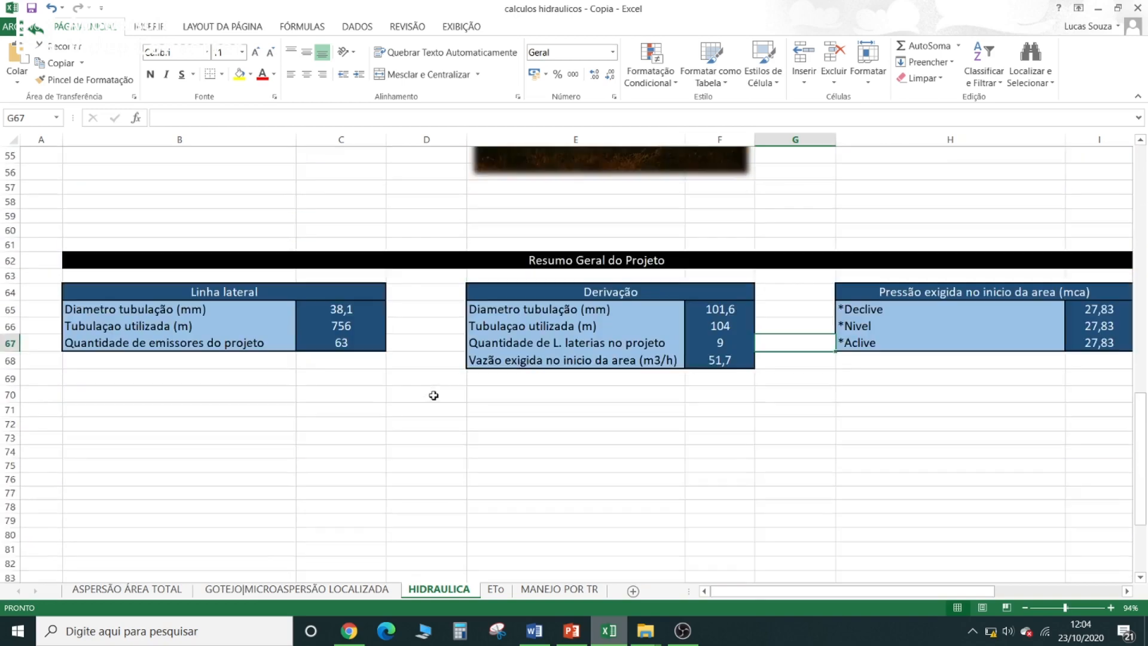
pyautogui.click(823, 291)
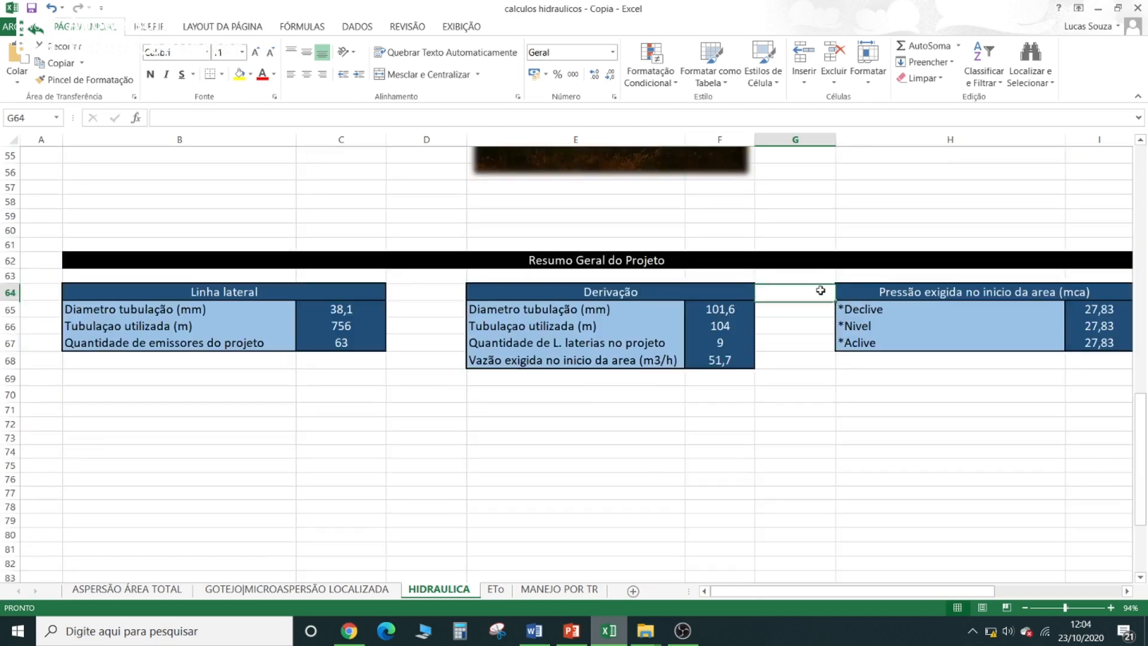
pyautogui.scroll(2, 820, 290)
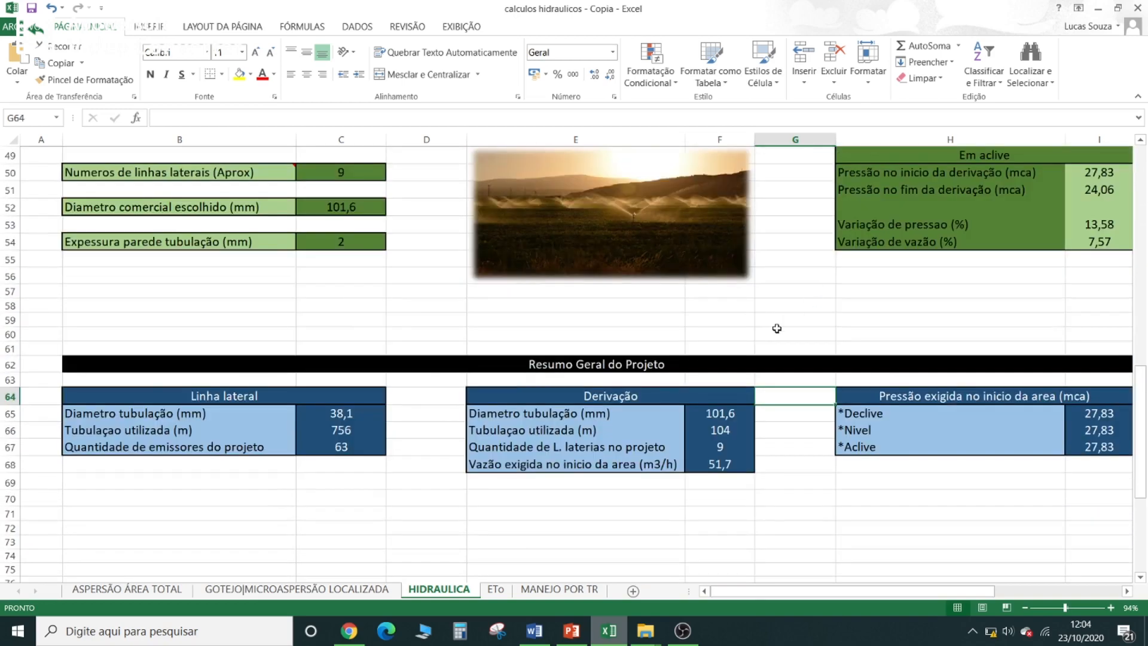
pyautogui.scroll(1, 776, 330)
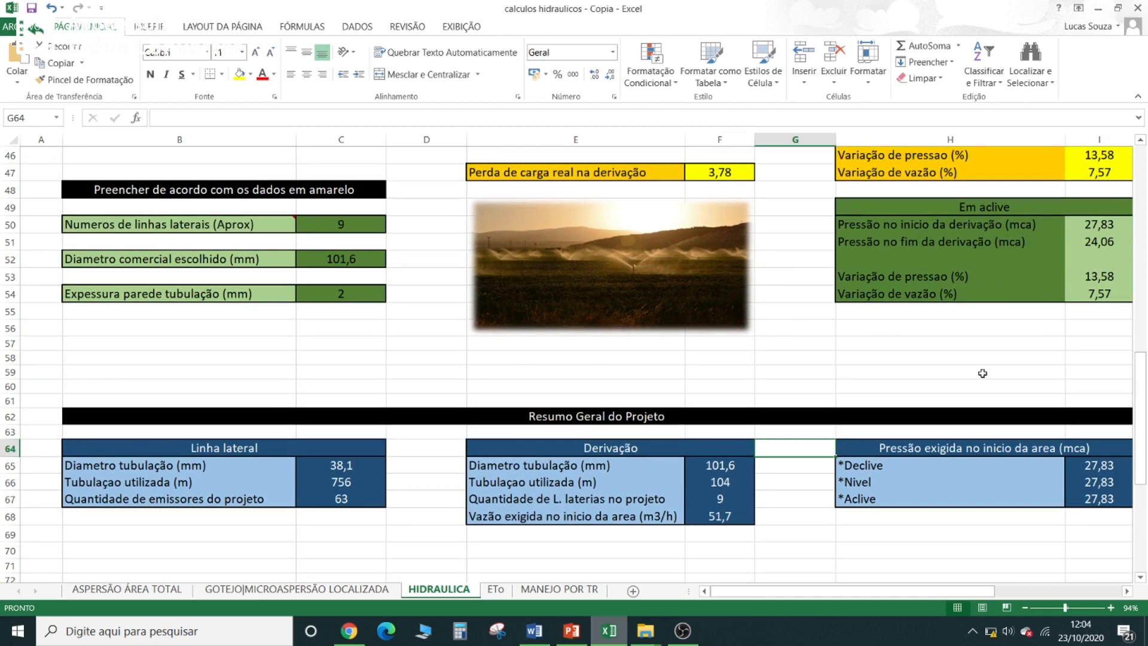
pyautogui.click(682, 631)
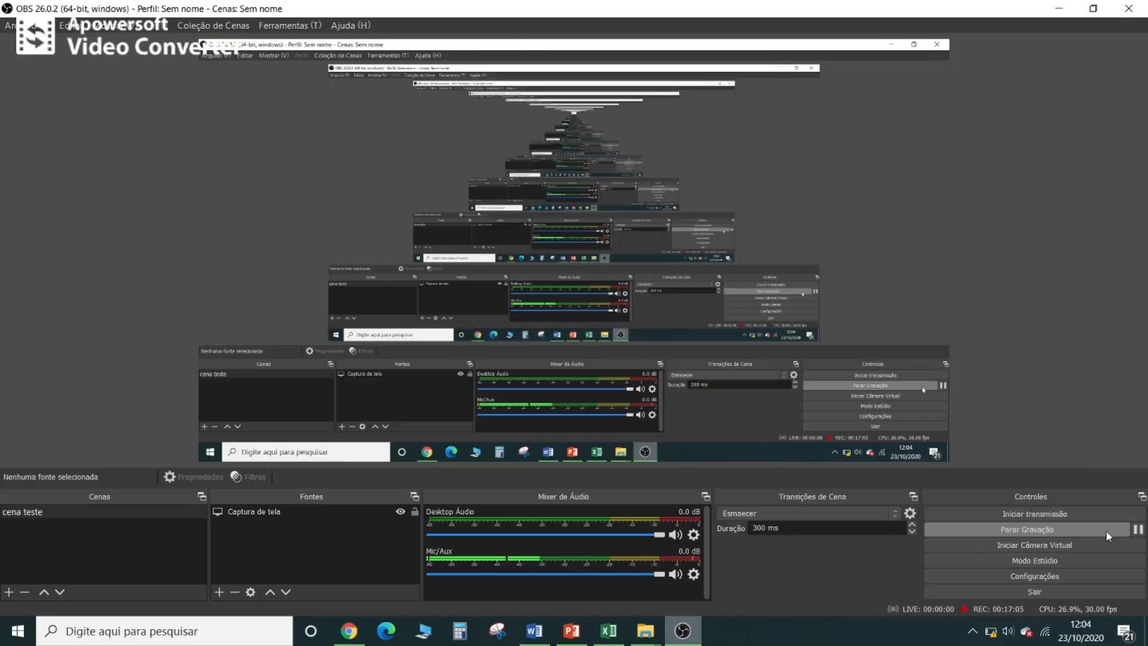